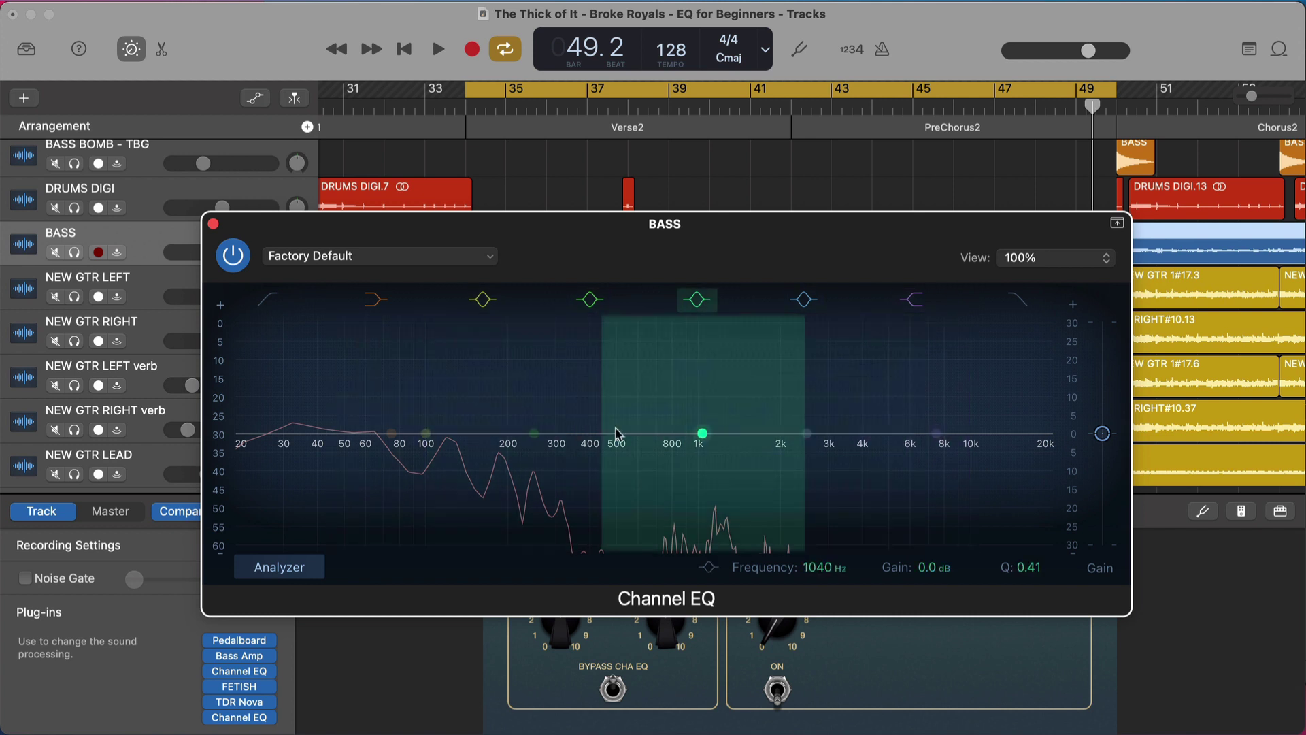
left_click_drag(538, 434, 552, 491)
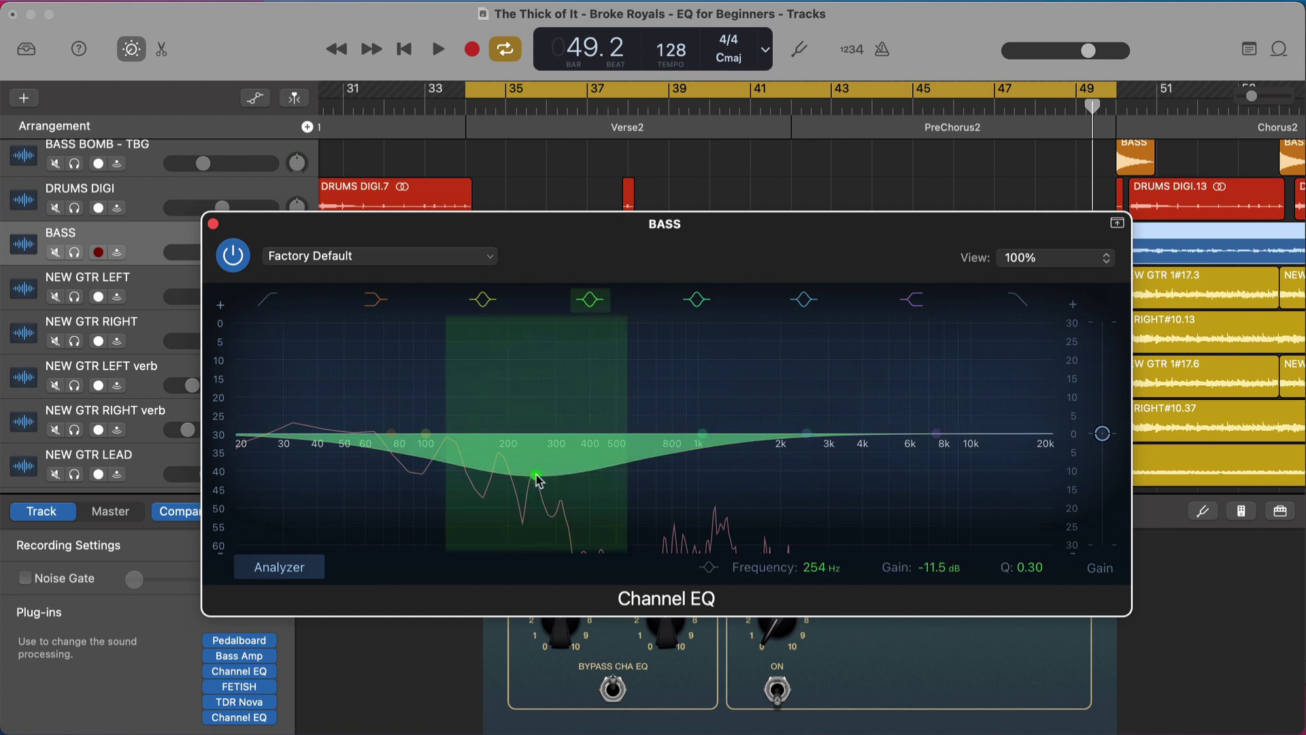
left_click(537, 479, "alt")
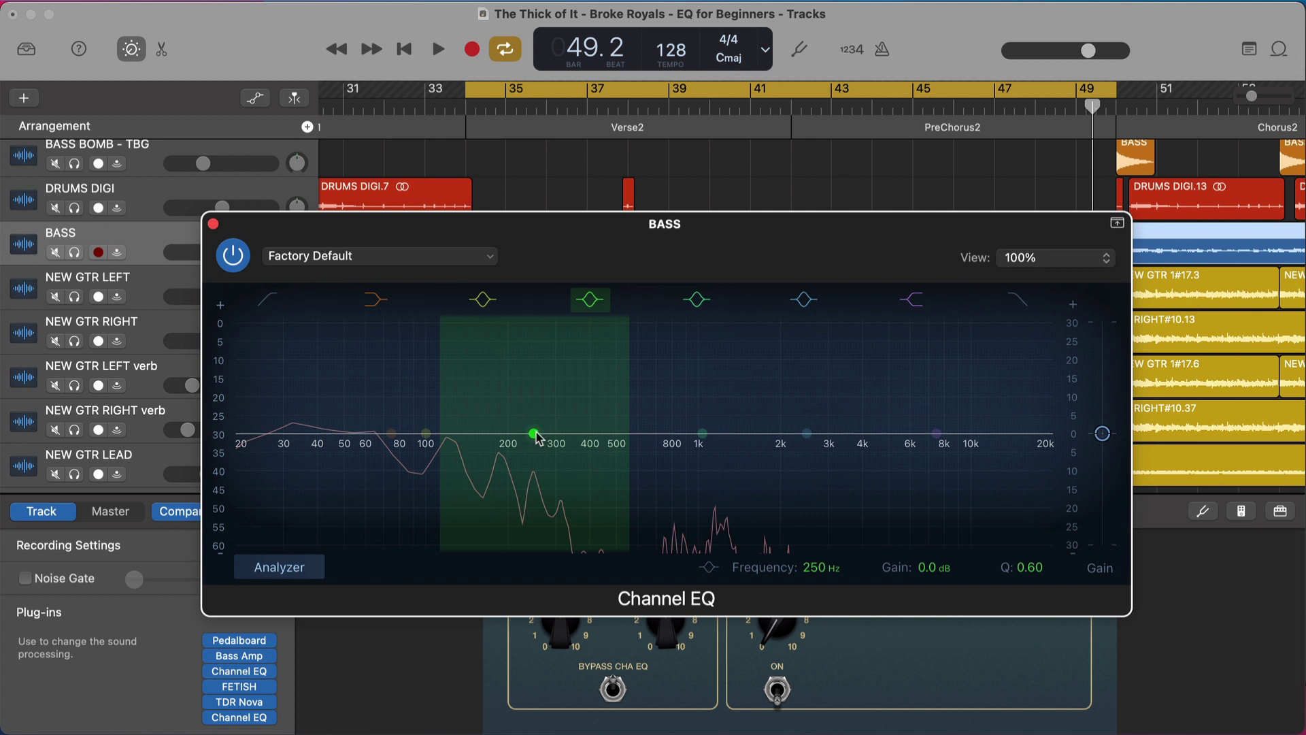
mouse_move(539, 438)
left_mouse_down()
mouse_move(533, 370)
mouse_move(538, 489)
mouse_move(533, 367)
mouse_move(539, 510)
mouse_move(540, 439)
left_mouse_up()
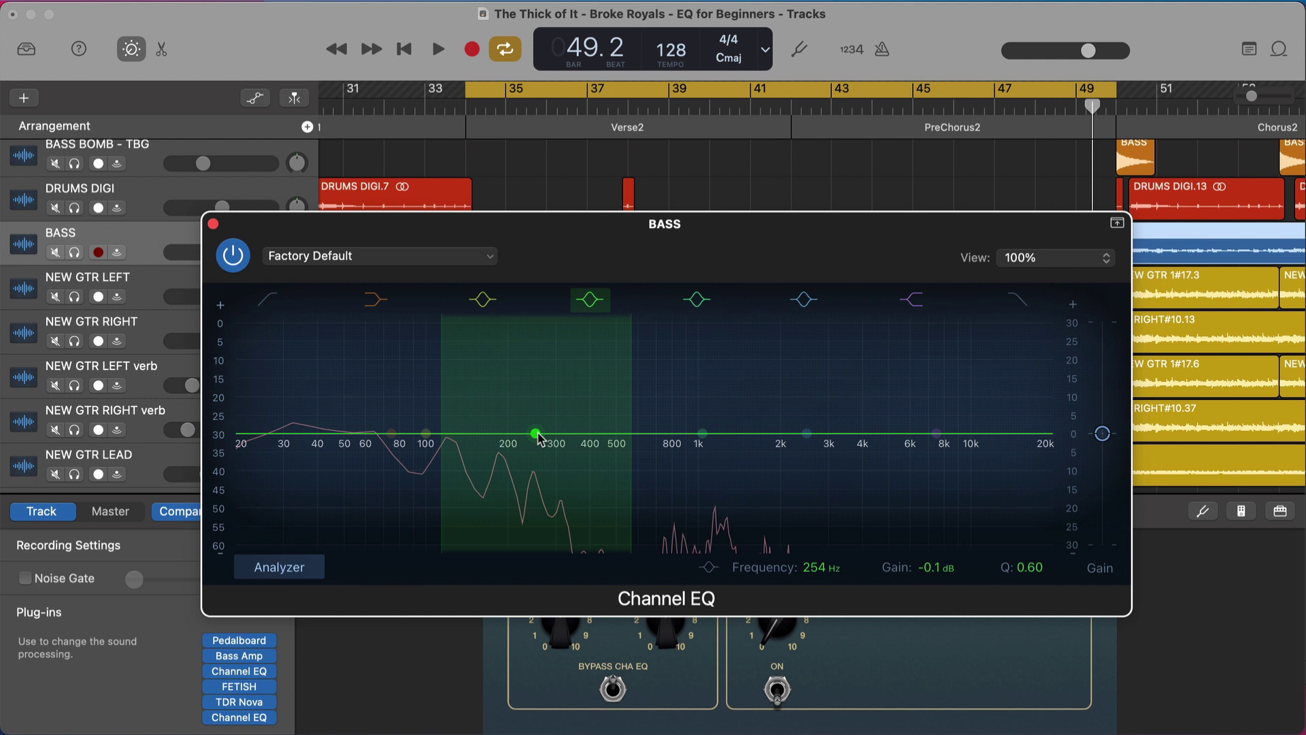
mouse_move(539, 439)
left_mouse_down()
mouse_move(536, 358)
mouse_move(540, 394)
mouse_move(538, 371)
mouse_move(488, 368)
mouse_move(572, 398)
mouse_move(531, 359)
mouse_move(522, 524)
mouse_move(533, 453)
left_mouse_up()
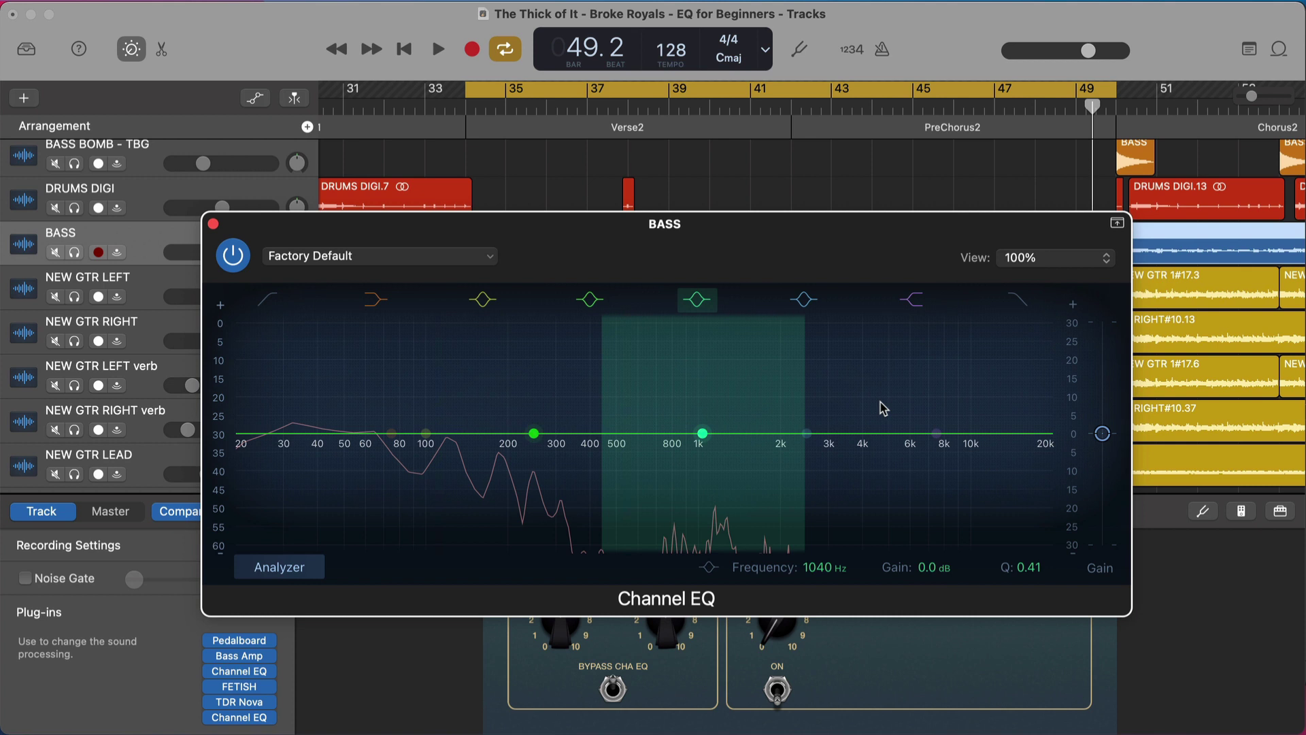
- Try a high-shelf boost above 3.9 kHz and then a 10 dB cut, and reset it flat at 7500 Hz
left_click_drag(937, 434, 865, 425)
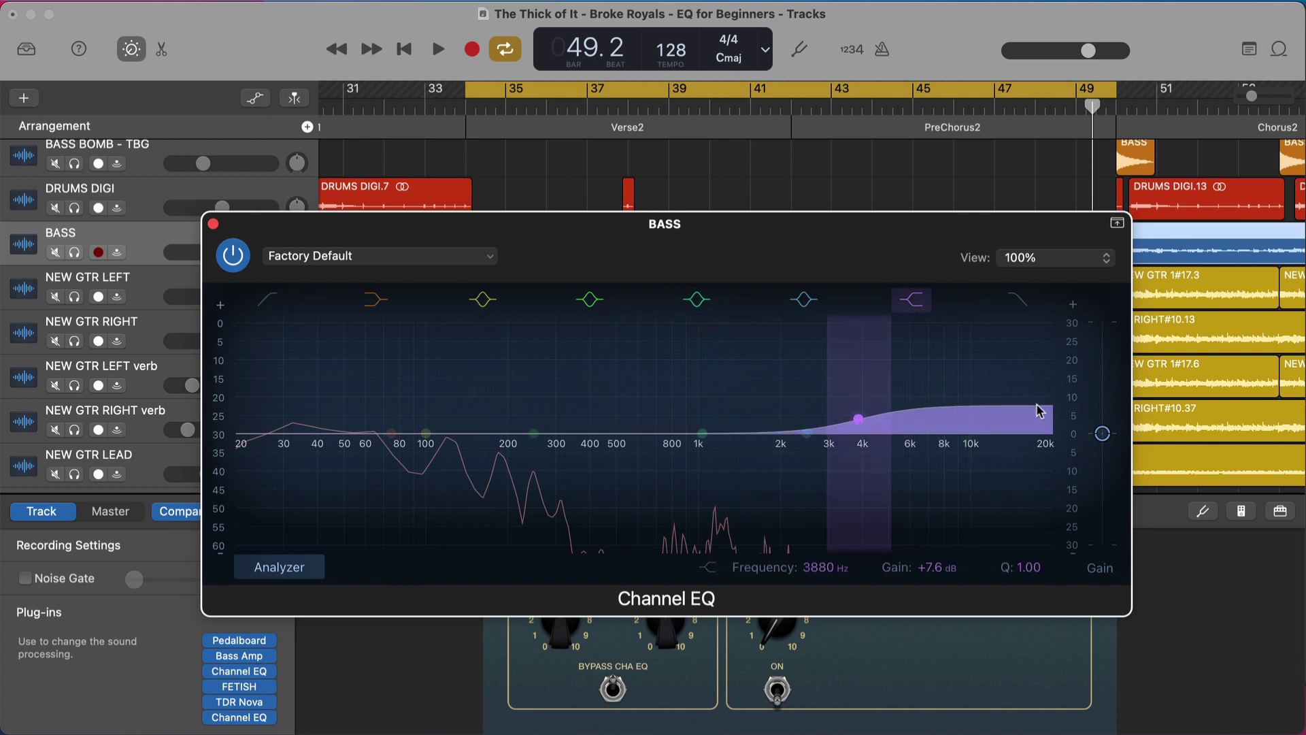
left_click_drag(858, 419, 856, 506)
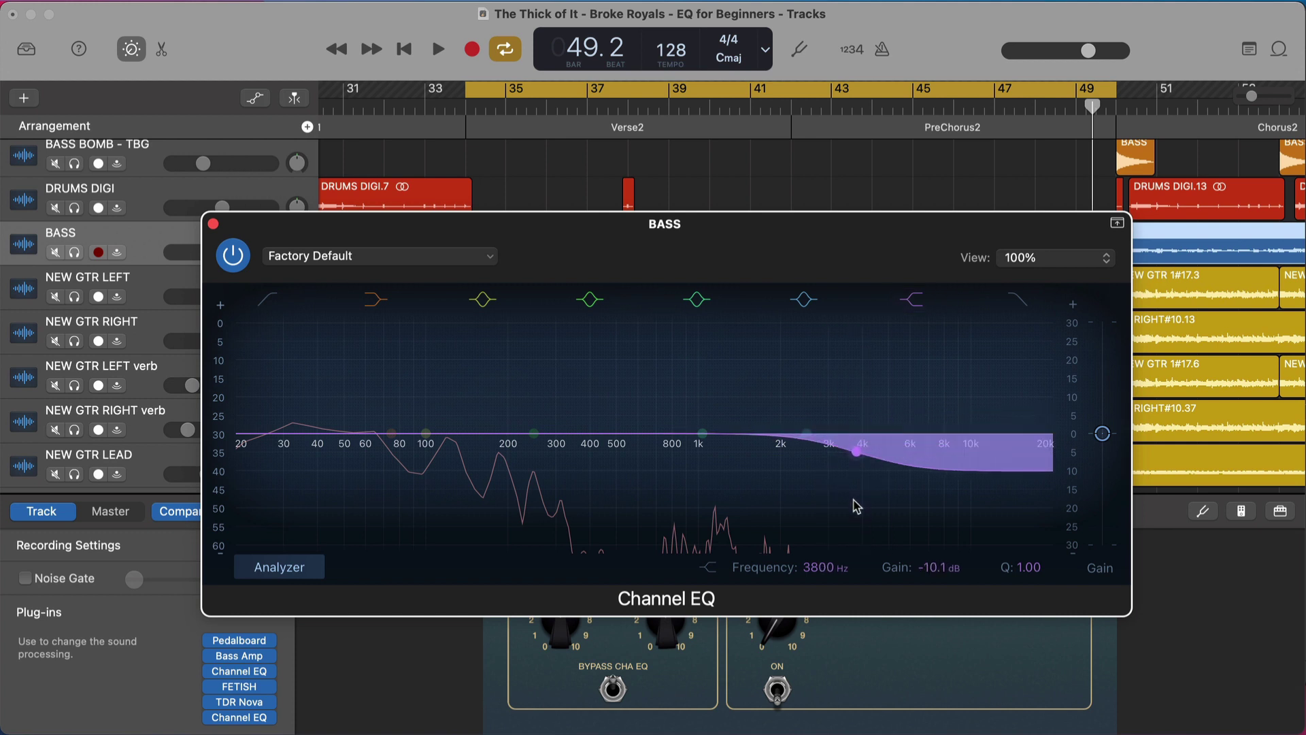
left_click(857, 451, "alt")
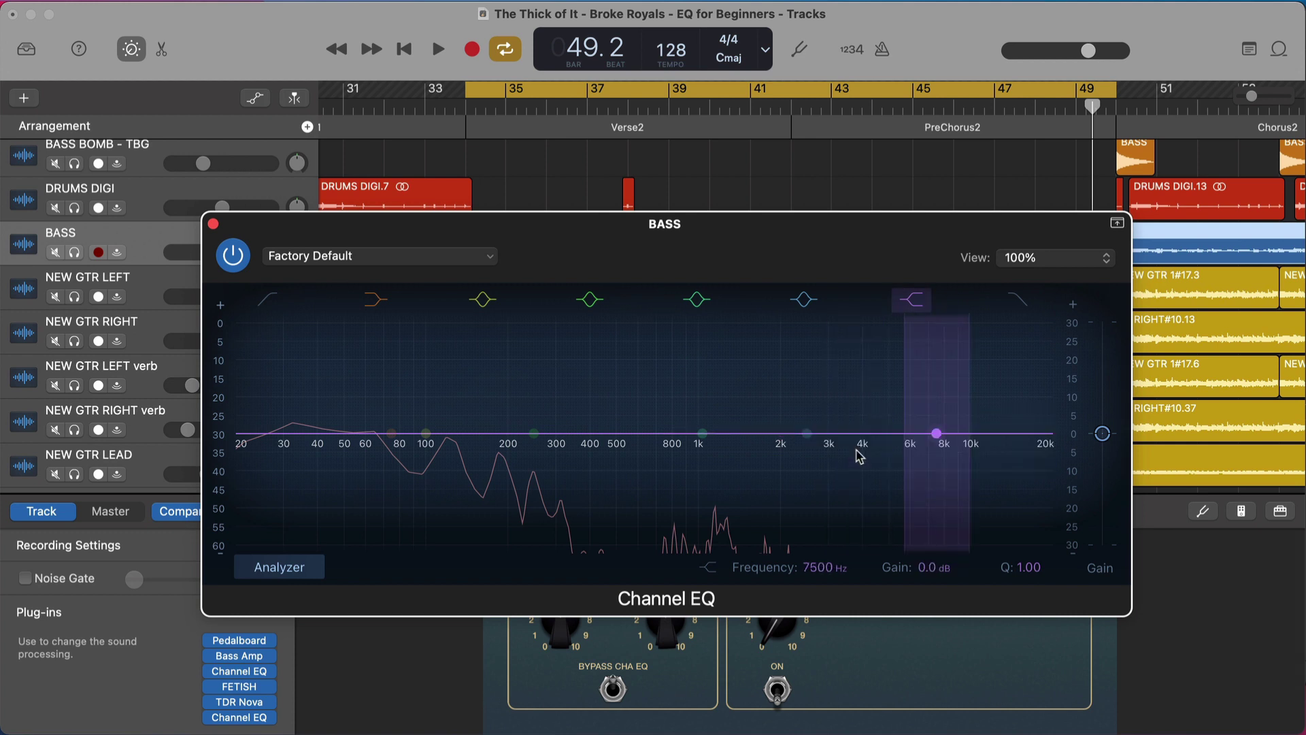
- Enable a 72.5 Hz low cut and a roughly 4680 Hz high cut, both at 36 dB/Oct
left_click(270, 300)
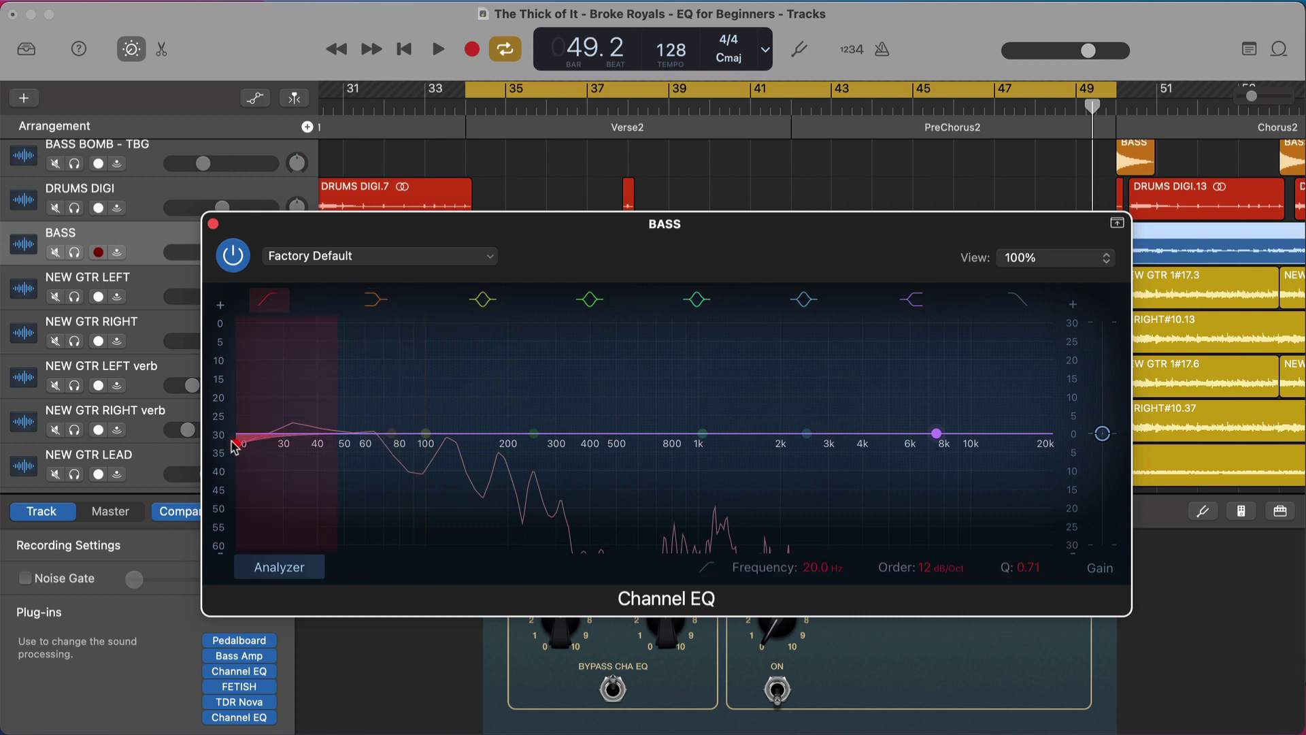
left_click_drag(234, 443, 389, 446)
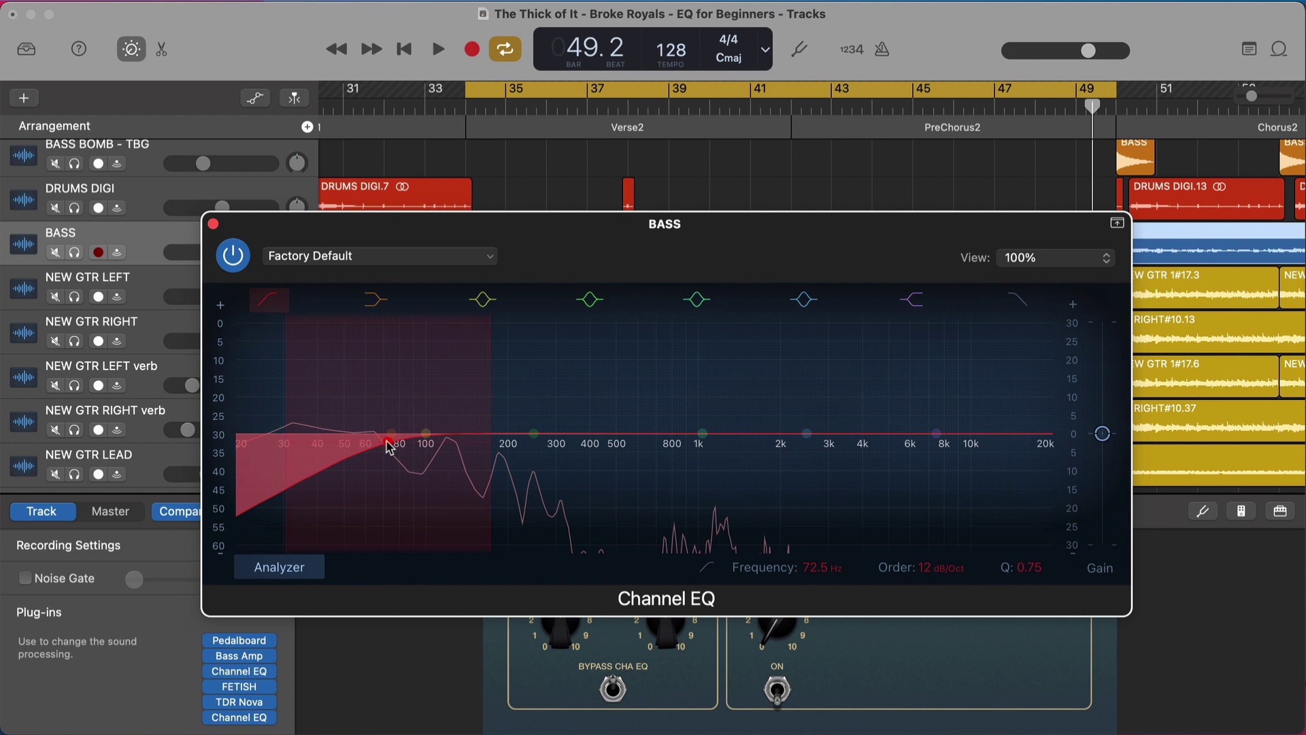
left_click_drag(488, 419, 389, 439)
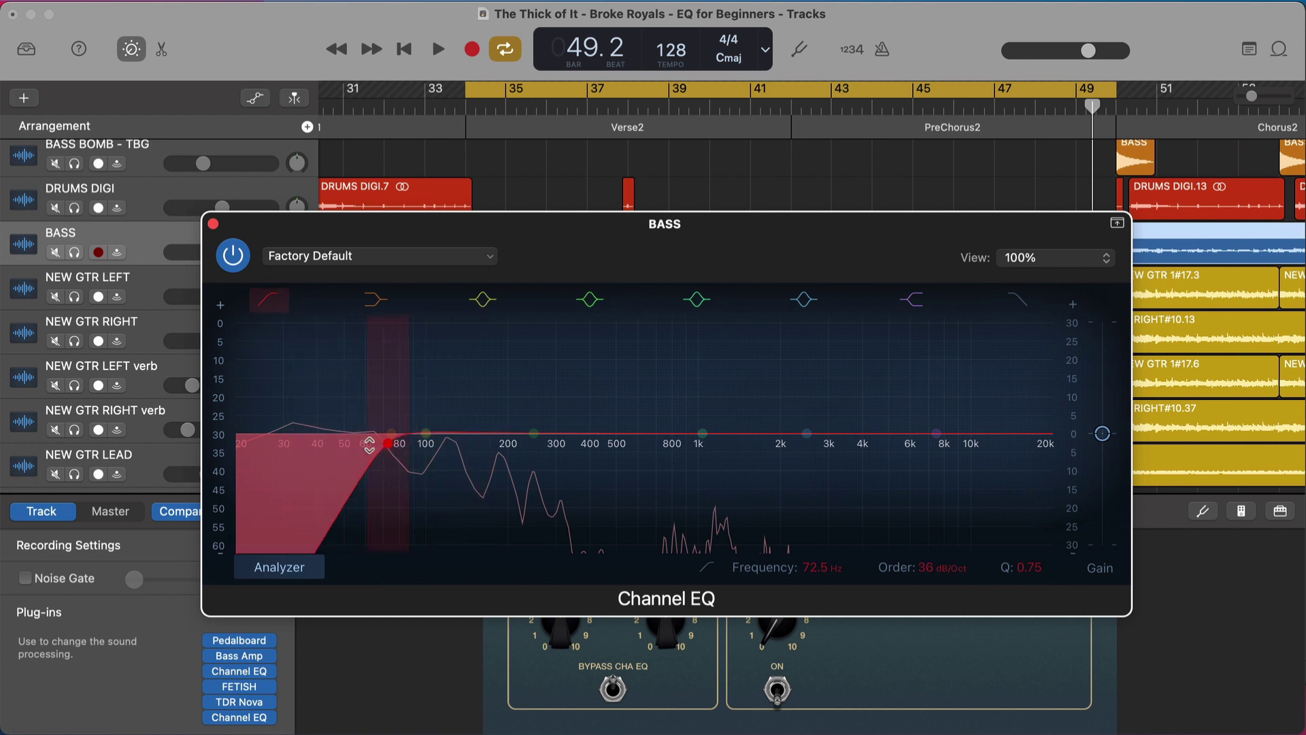
left_click(1018, 299)
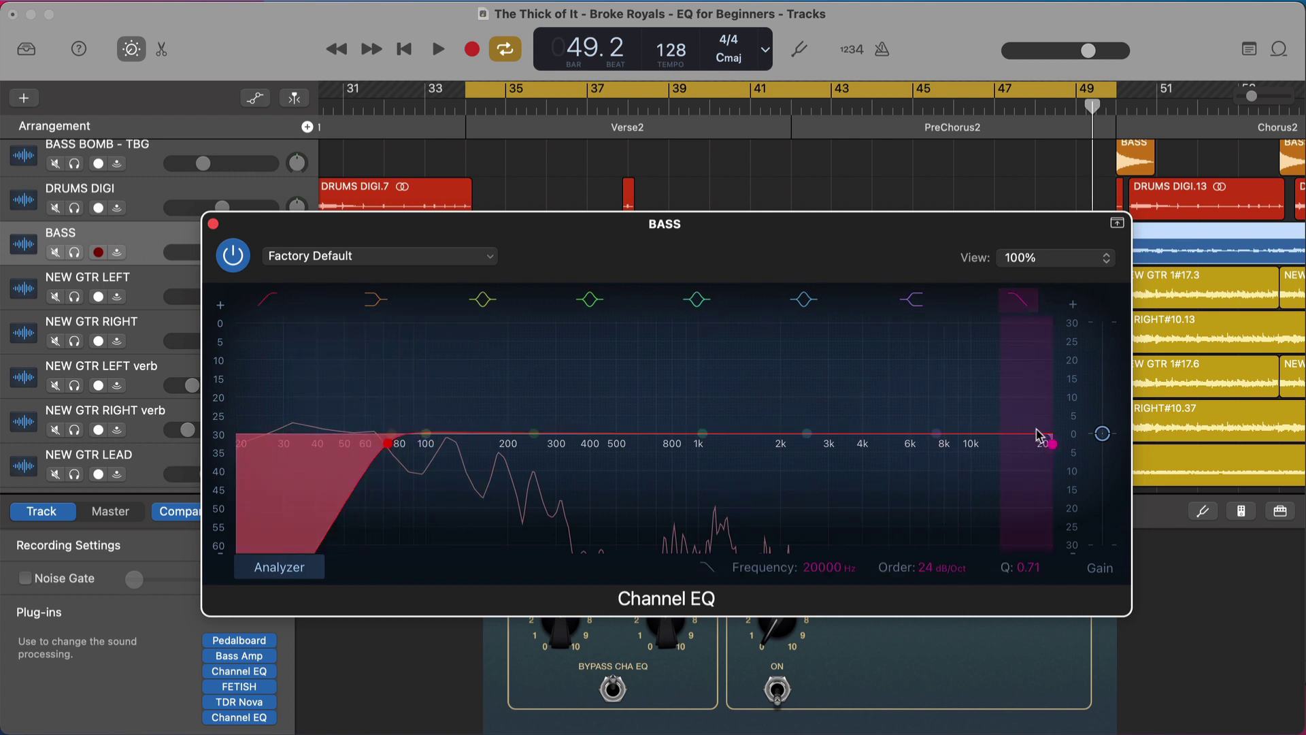
left_click_drag(1052, 442, 882, 442)
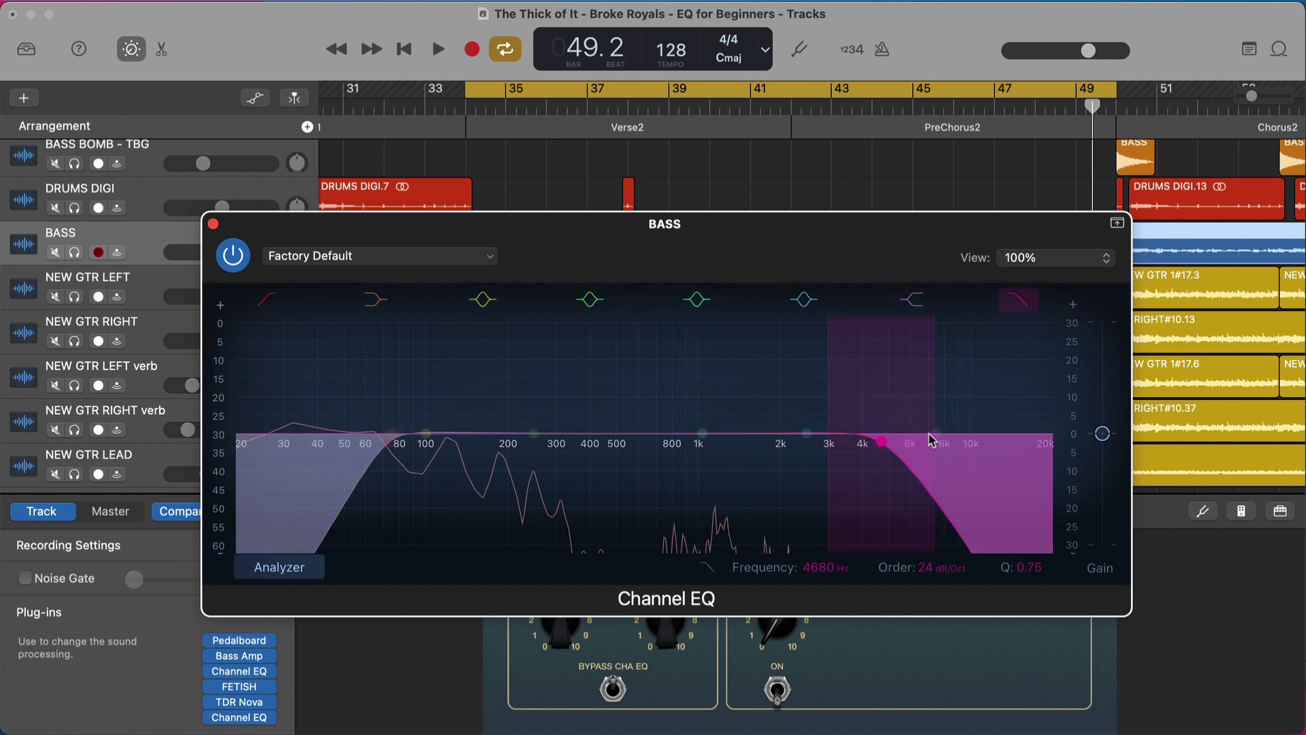
left_click_drag(902, 442, 902, 437)
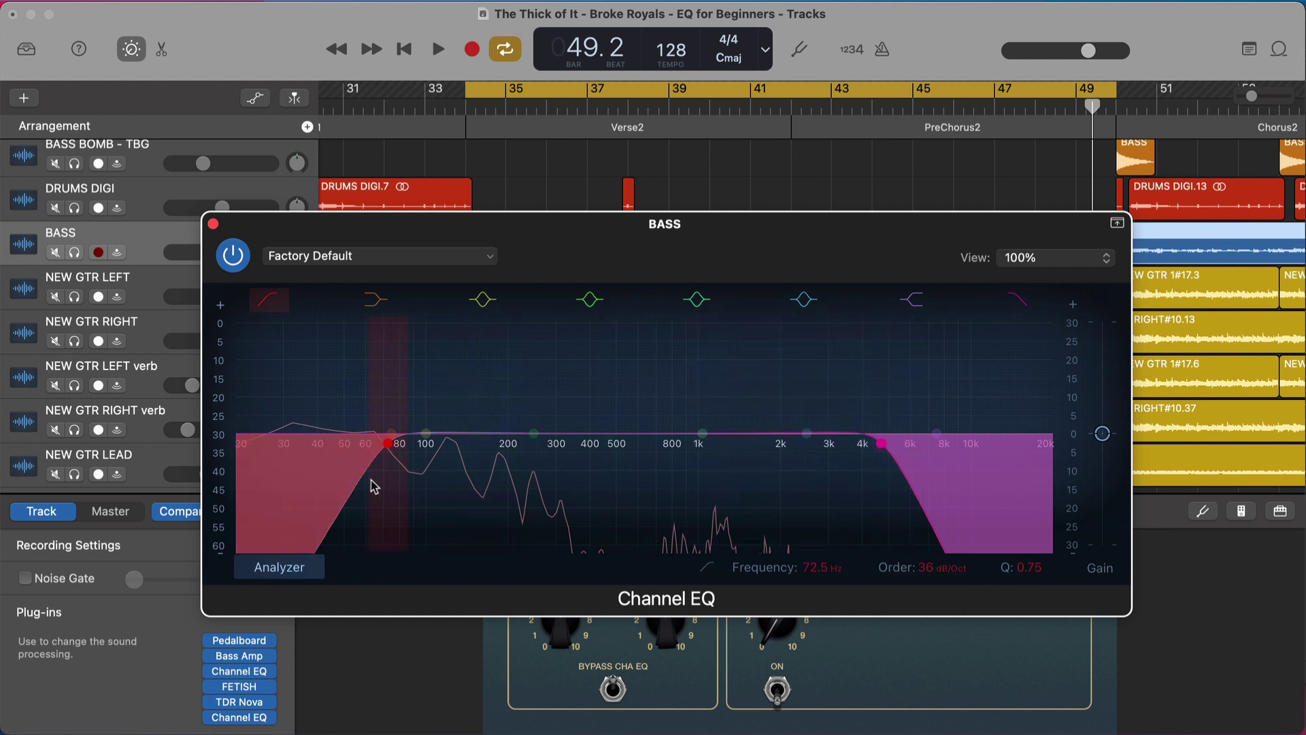
- Sweep the low cut between 82.5 Hz and 59.5 Hz, then switch both cut filters off
left_click_drag(380, 449, 379, 450)
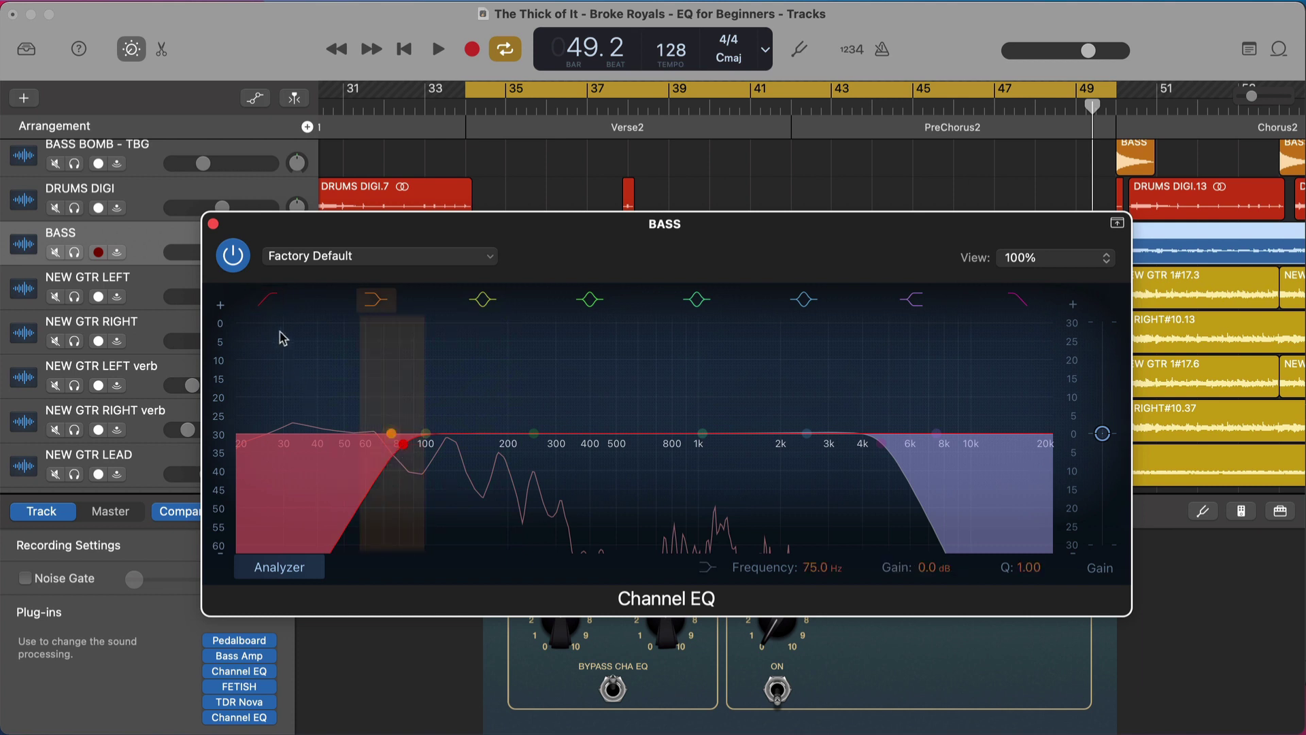
left_click_drag(403, 446, 362, 450)
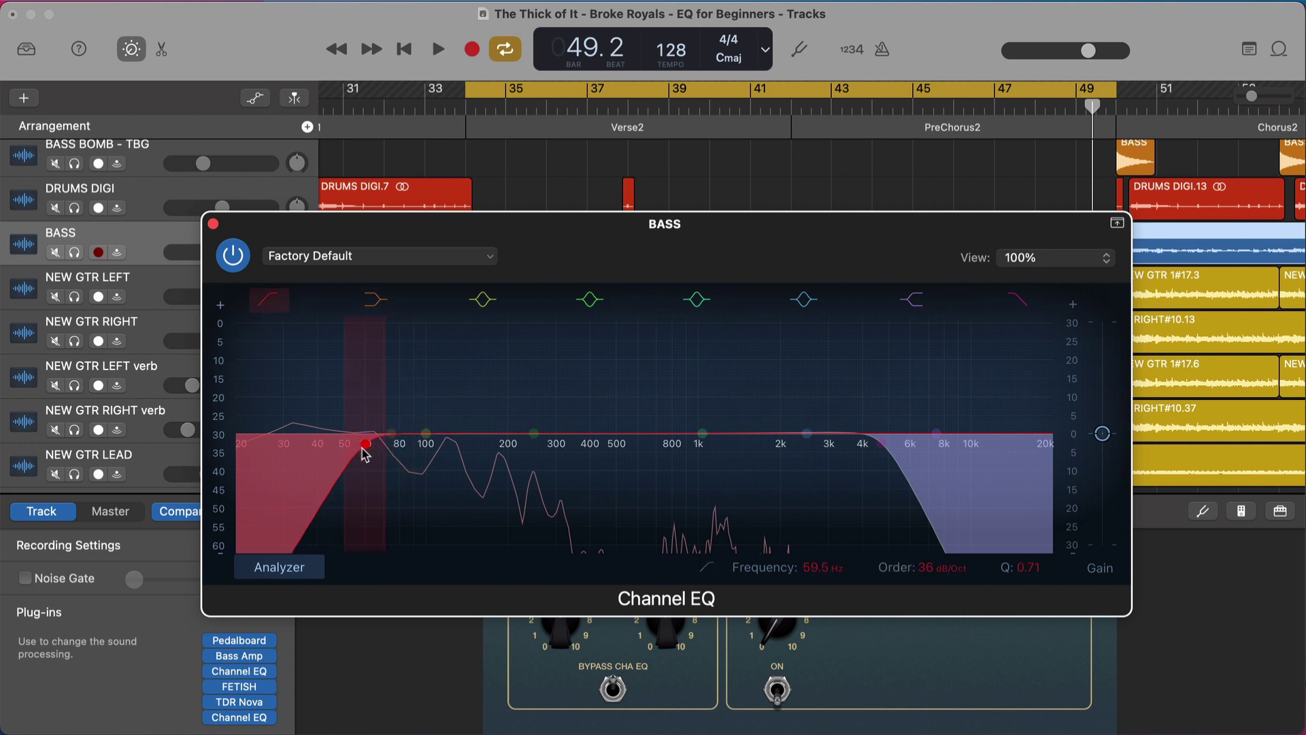
left_click(265, 300)
left_click(1017, 300)
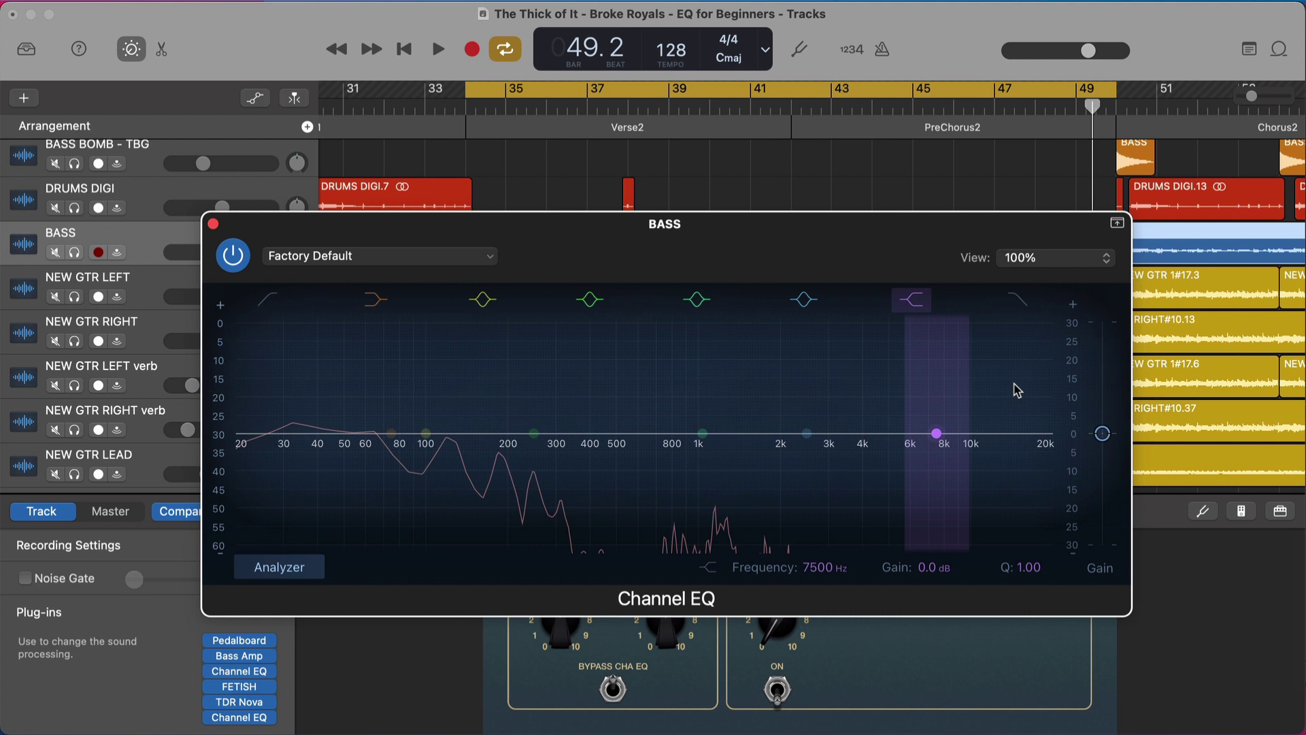
- Try an 8 dB cut at 252 Hz and a 2.6 kHz boost, resetting both to flat
left_click_drag(603, 411, 574, 461)
left_click(573, 460, "alt")
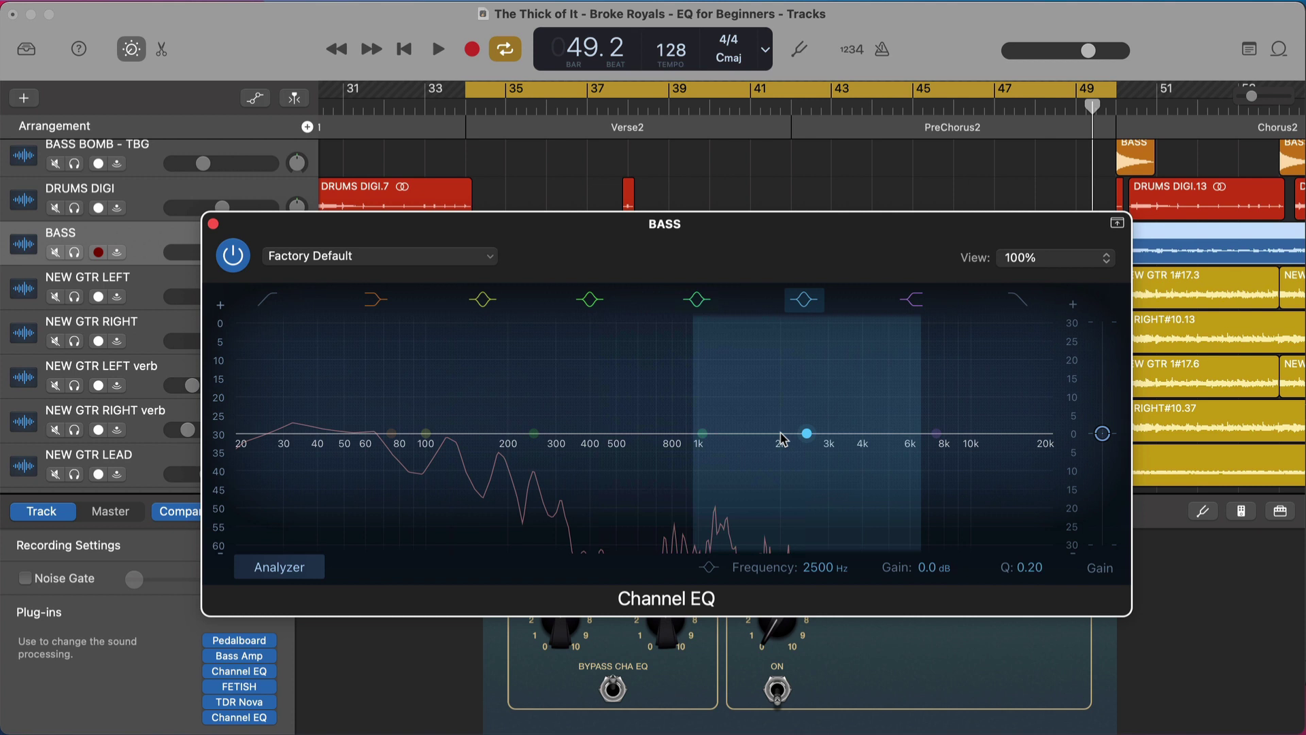
left_click_drag(796, 437, 801, 412)
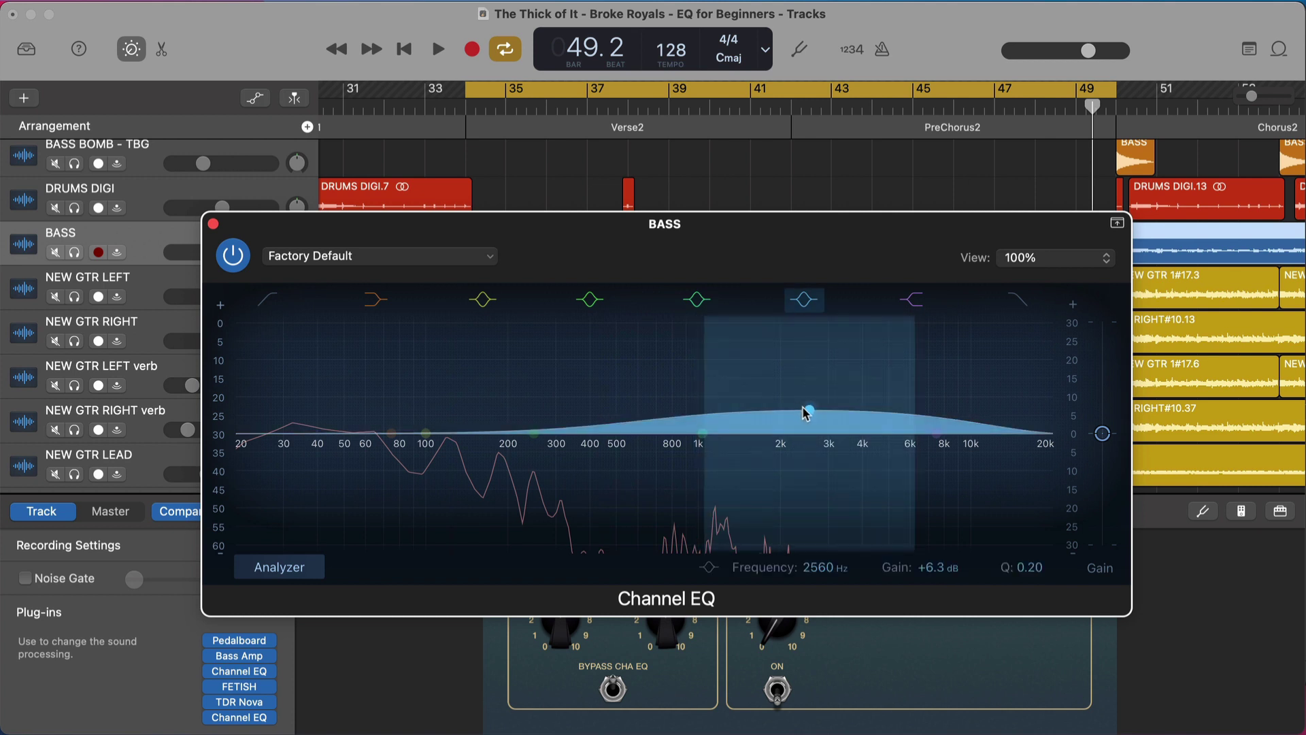
left_click(803, 413, "alt")
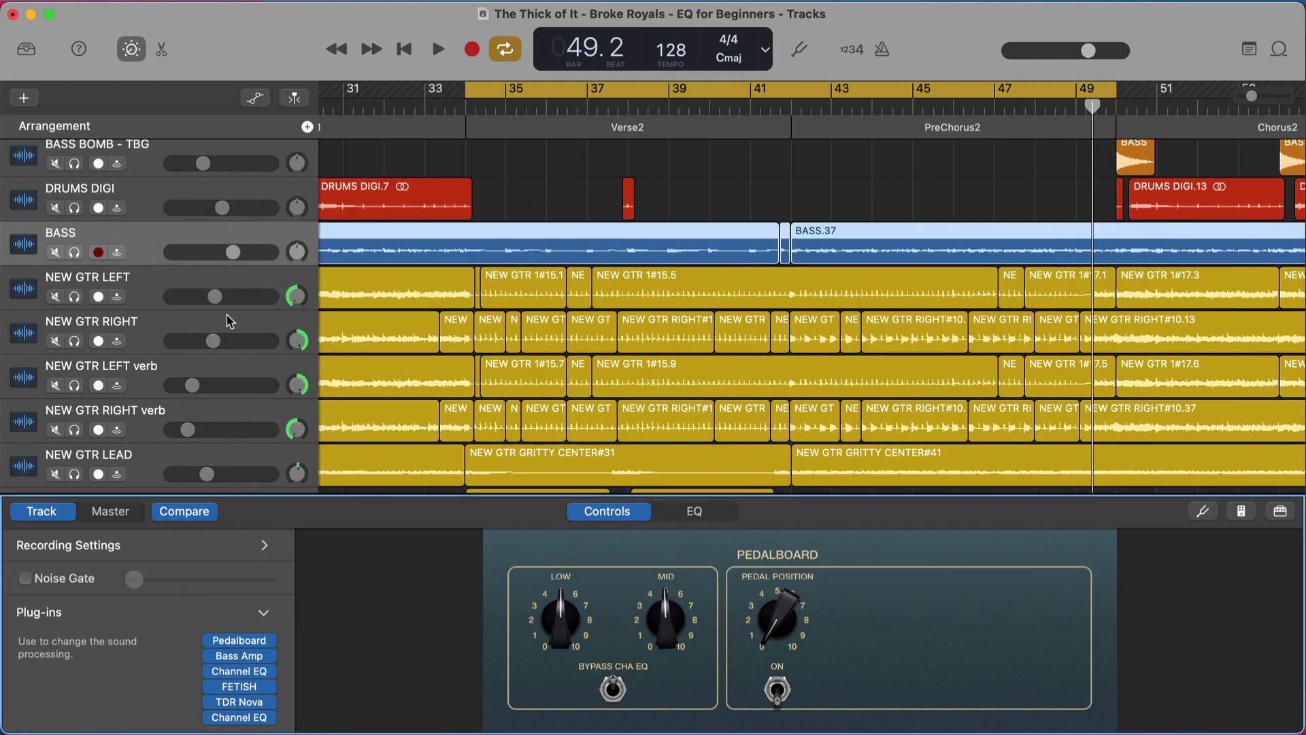
- Open the BASS track's Channel EQ and play the bass soloed
left_click(241, 671)
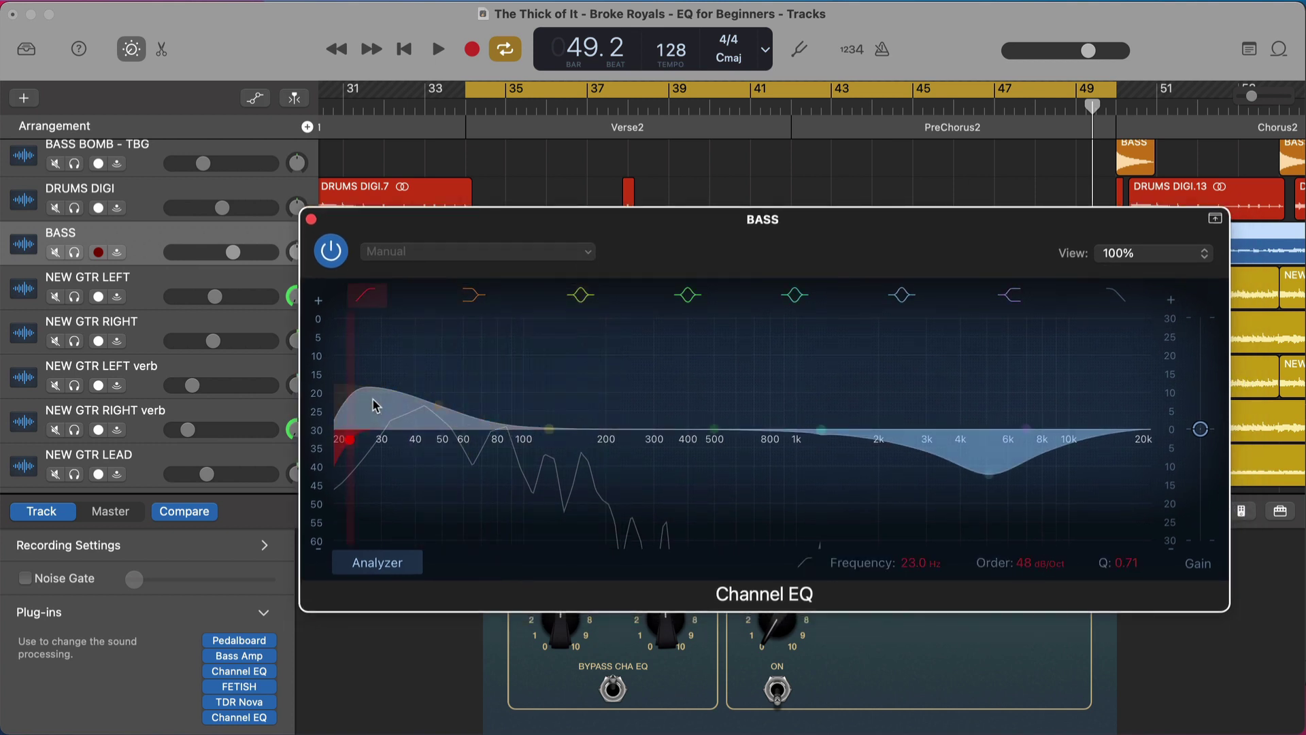
key("s")
key("space")
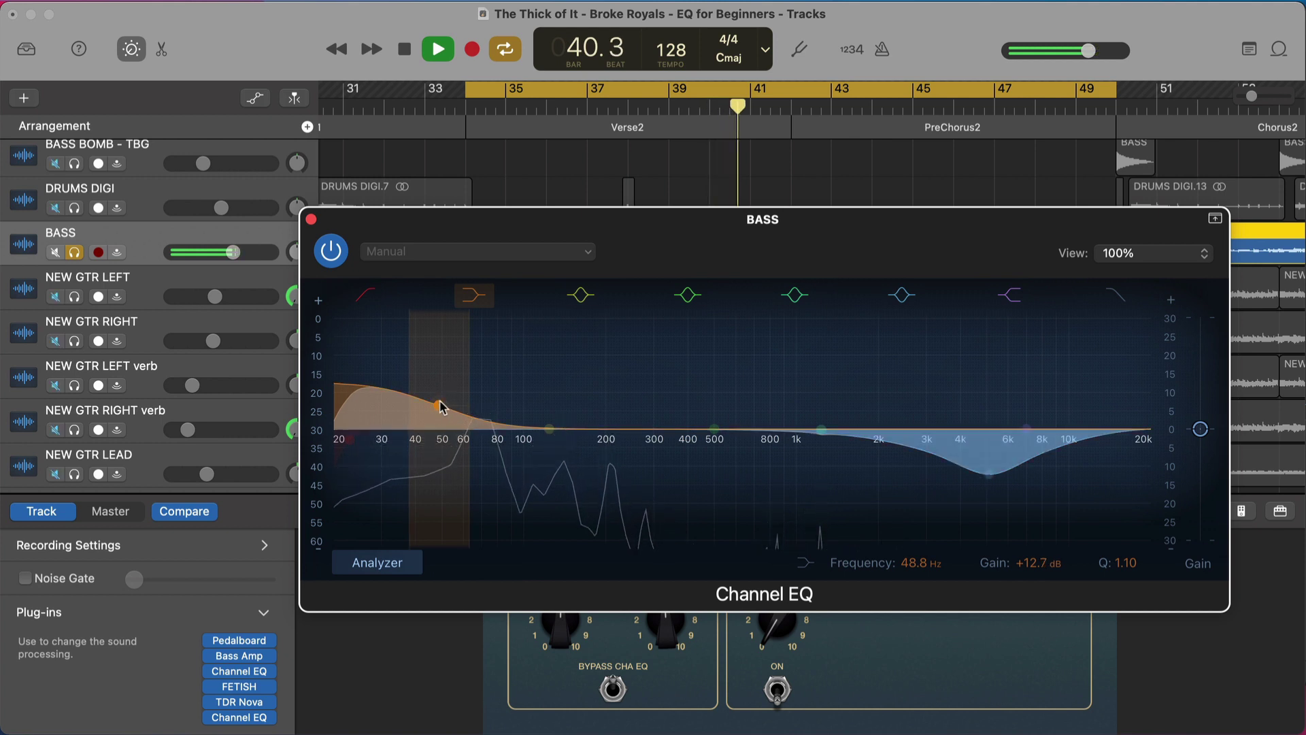
- Push the low-shelf boost past +20 dB, settle at +12.5 dB, and compare before leaving the EQ bypassed
left_click_drag(441, 406, 444, 362)
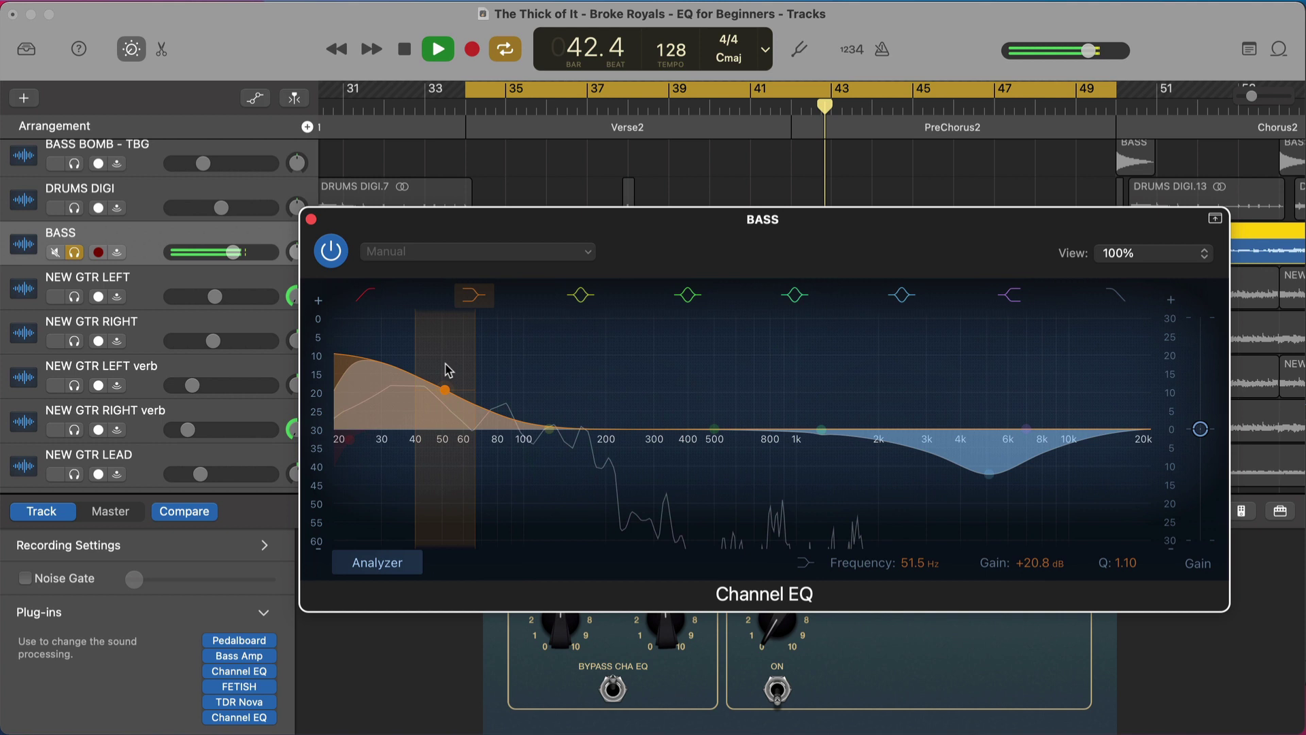
left_click_drag(449, 383, 445, 406)
left_click(331, 251)
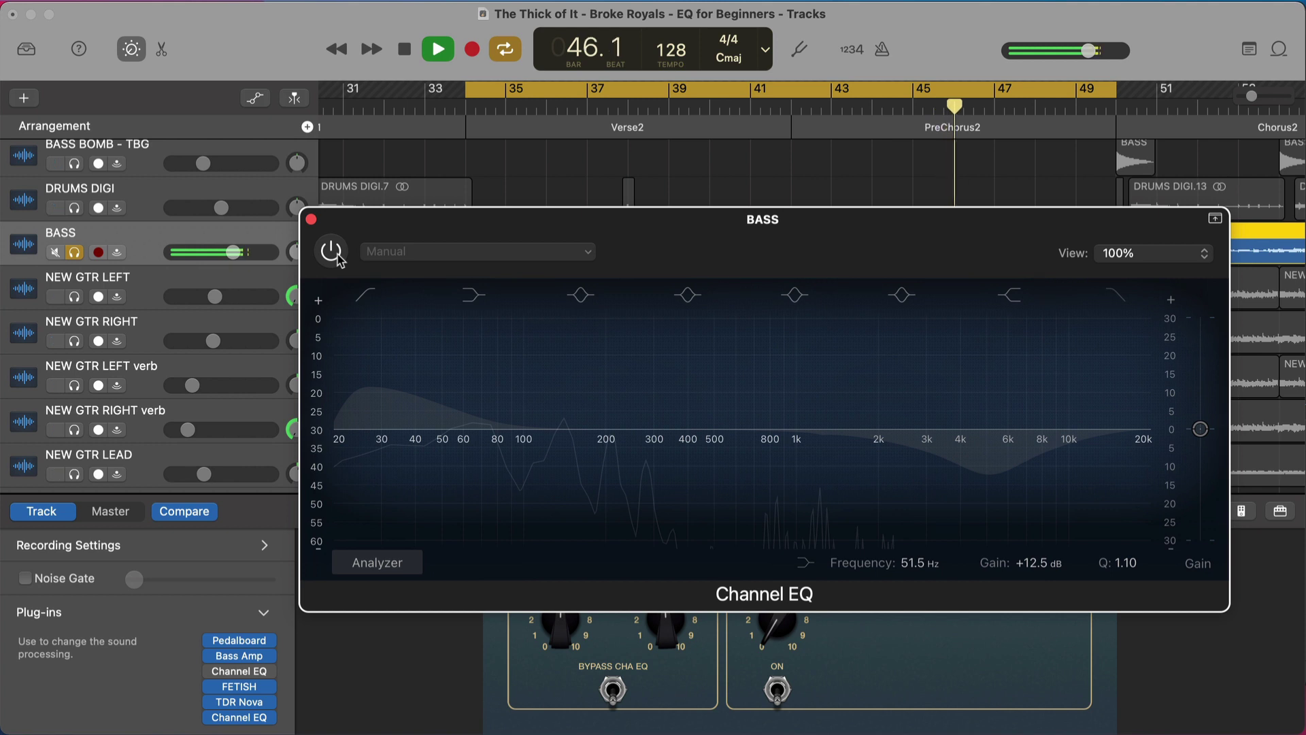
left_click(331, 251)
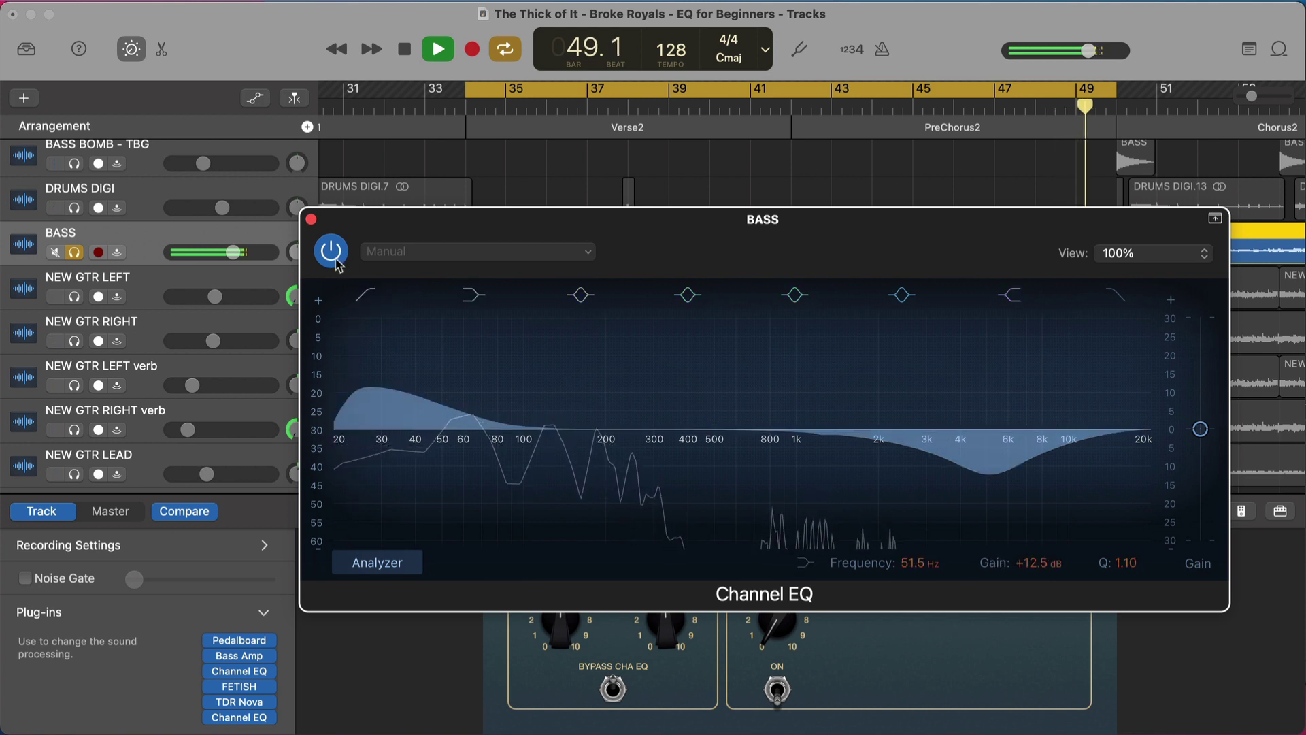
left_click(334, 255)
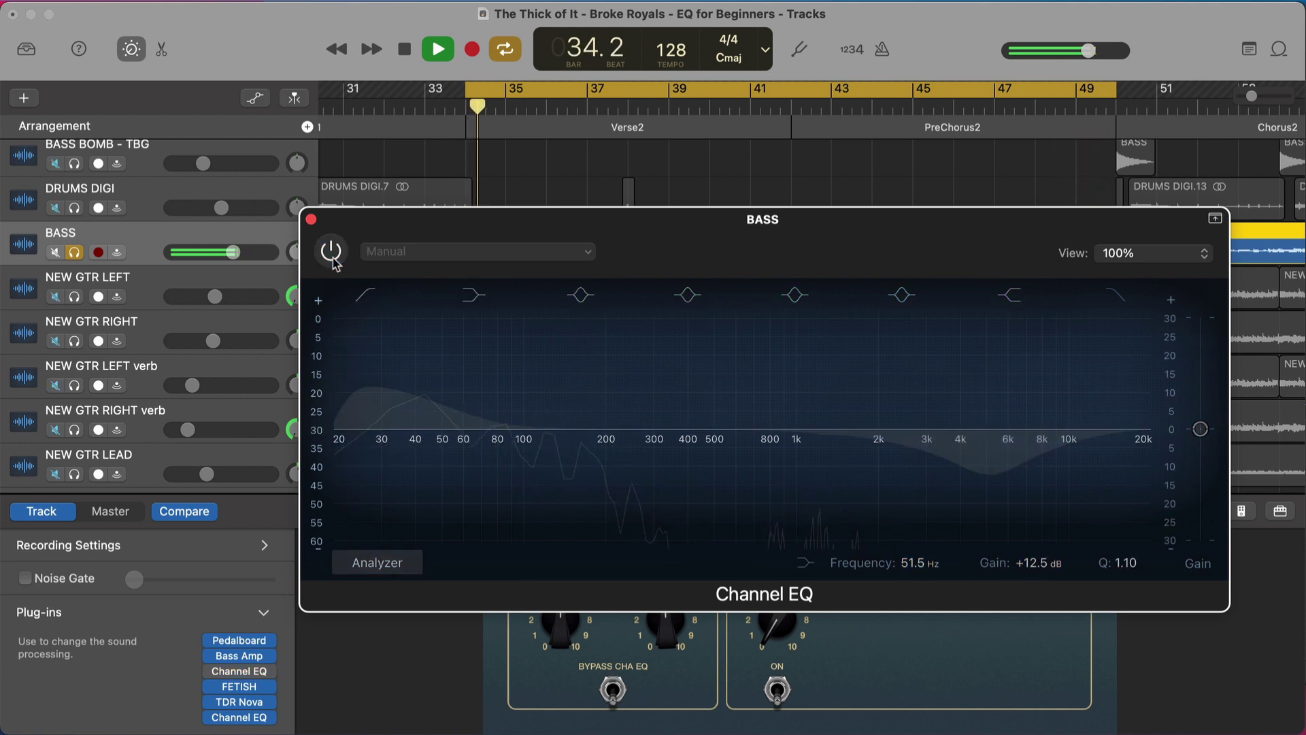
- Re-enable the bass EQ and try a deeper cut, then a hard boost, around 5 kHz
left_click(333, 253)
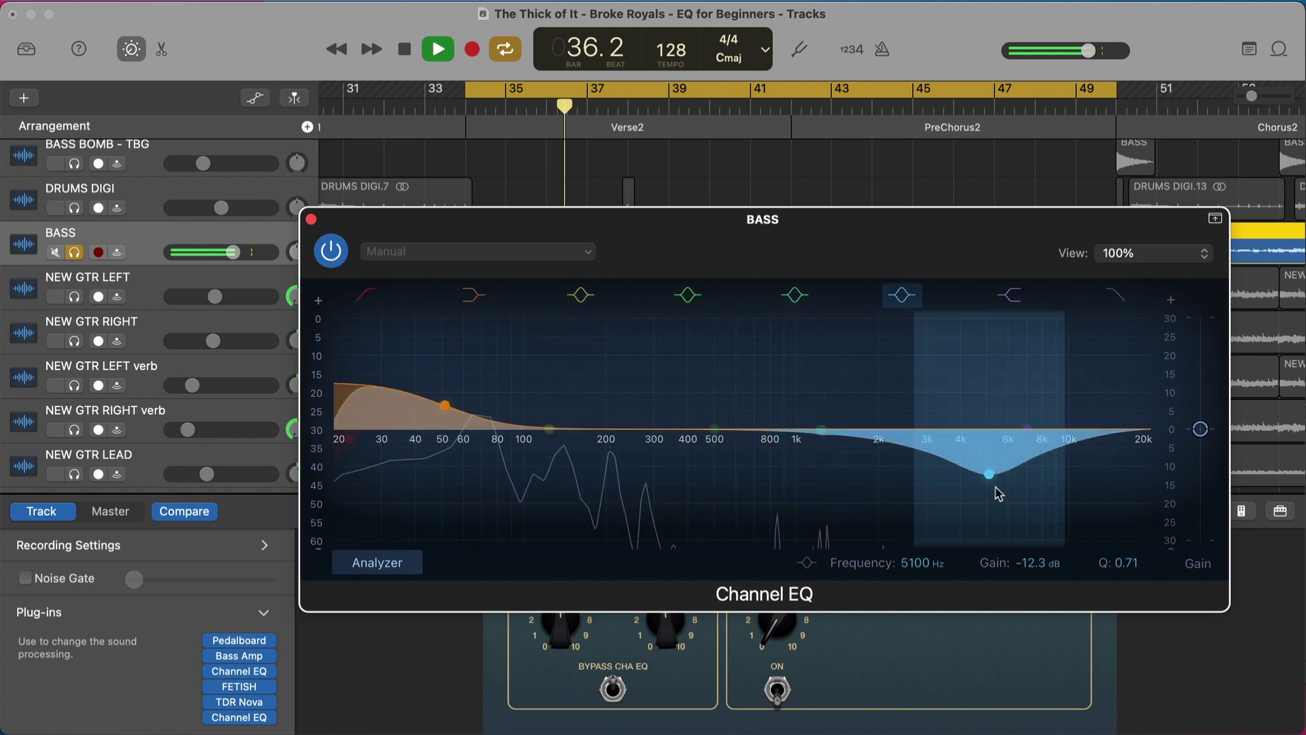
mouse_move(1020, 460)
left_mouse_down()
mouse_move(1034, 327)
mouse_move(1041, 459)
left_mouse_up()
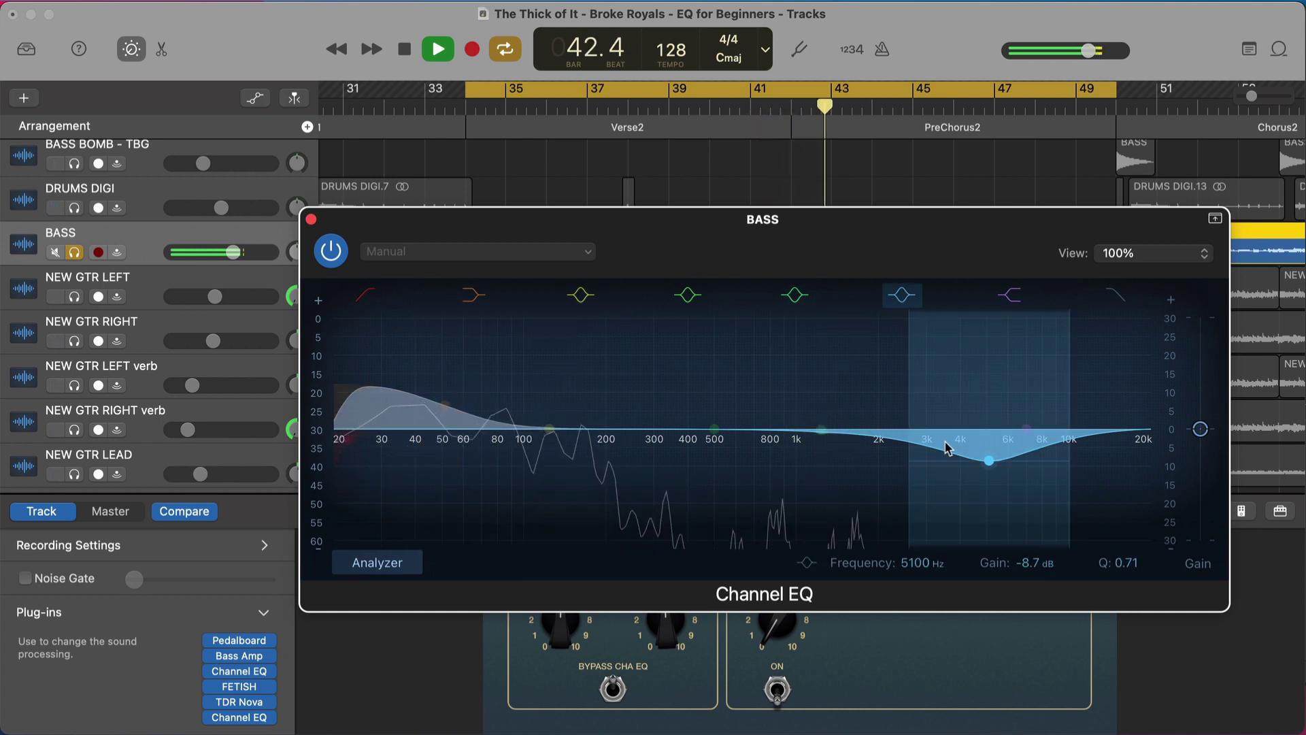
key("space")
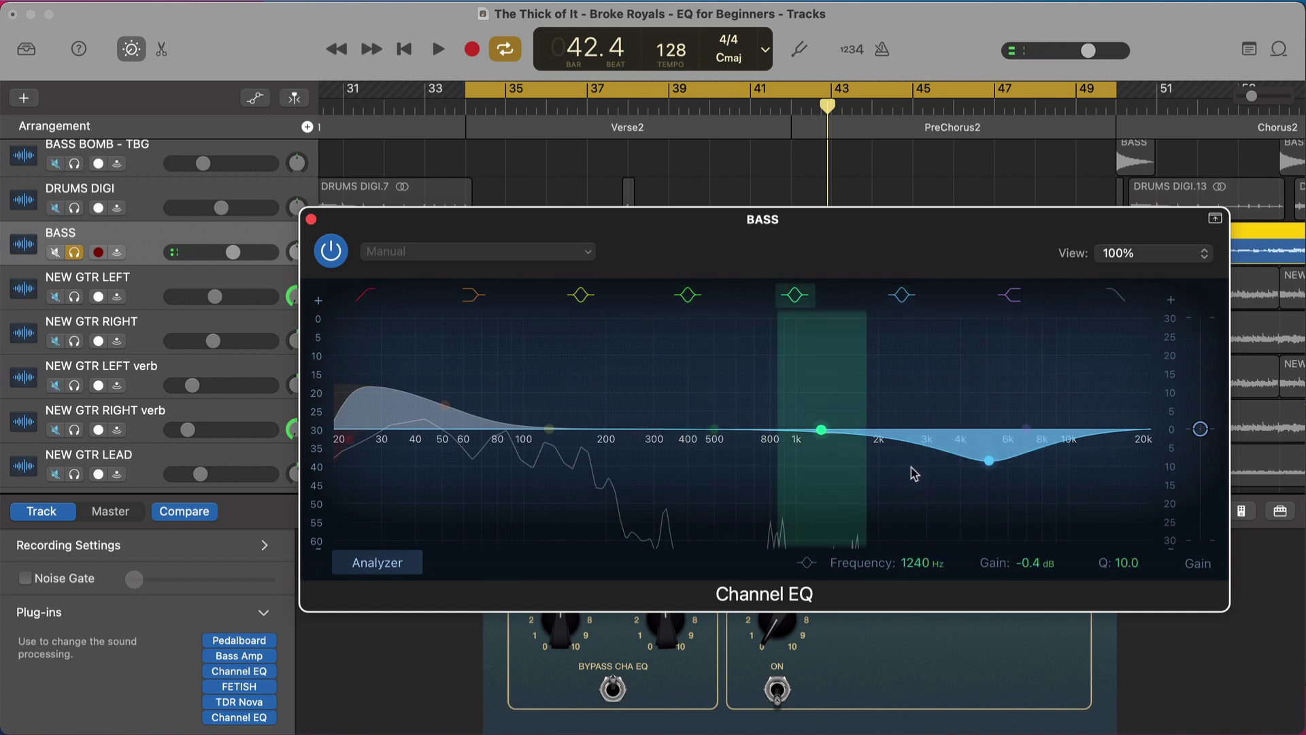
left_click_drag(997, 465, 1001, 474)
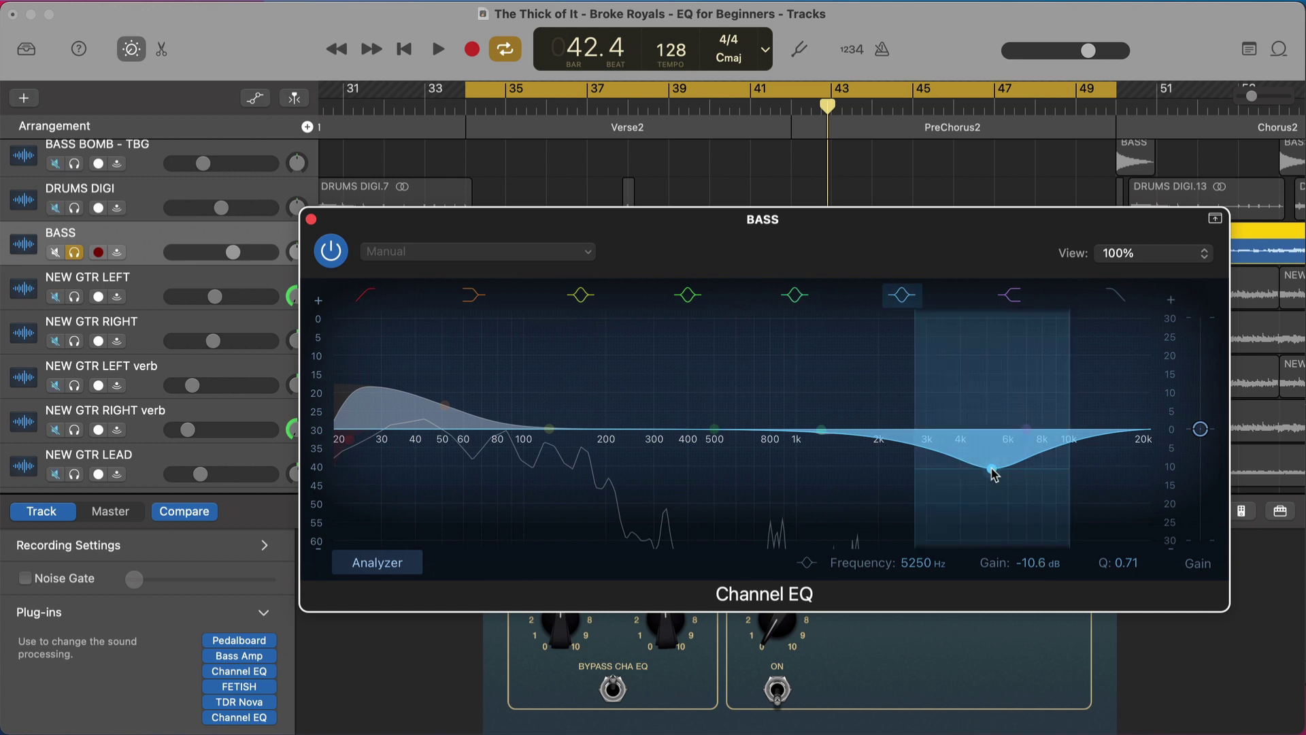
left_click_drag(994, 475, 1023, 483)
key("space")
- Reshape the low-end boost to +9.2 dB at 58 Hz, then close the EQ and stop playback
left_click_drag(457, 406, 495, 416)
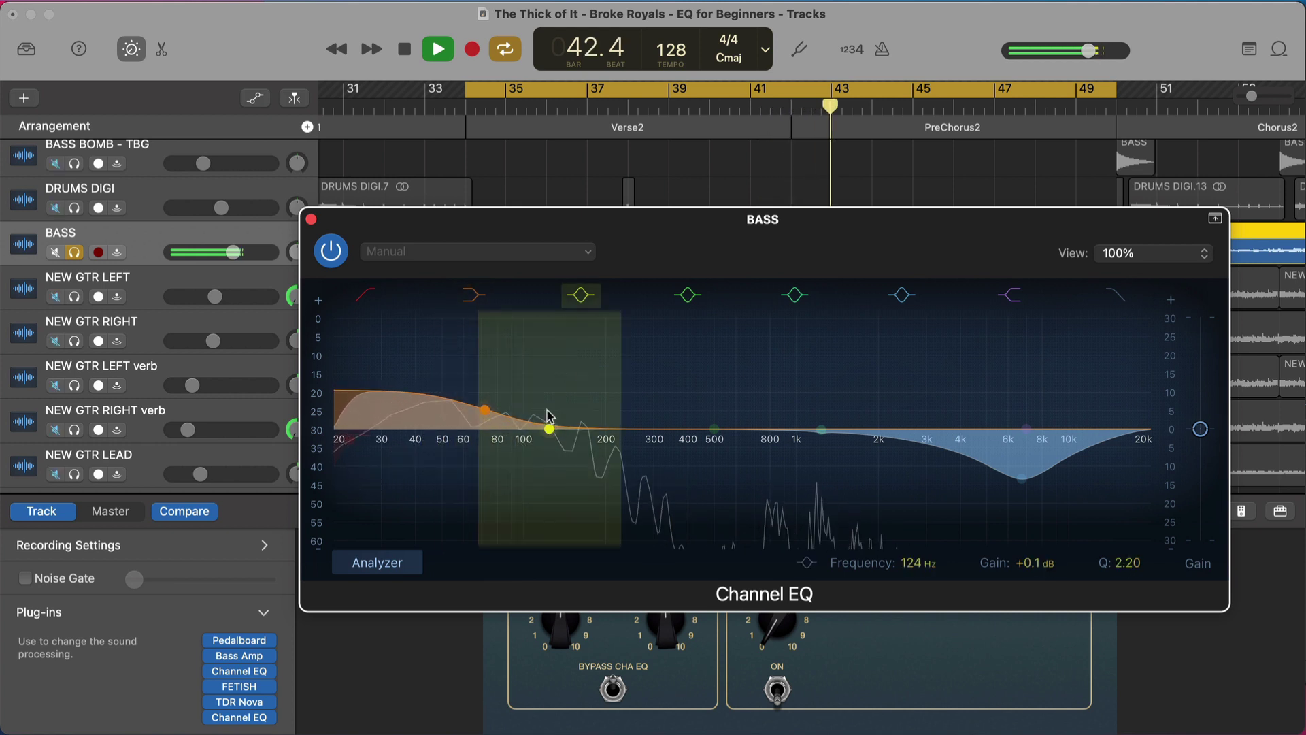
mouse_move(487, 422)
left_mouse_down()
mouse_move(577, 423)
mouse_move(603, 389)
mouse_move(467, 419)
left_mouse_up()
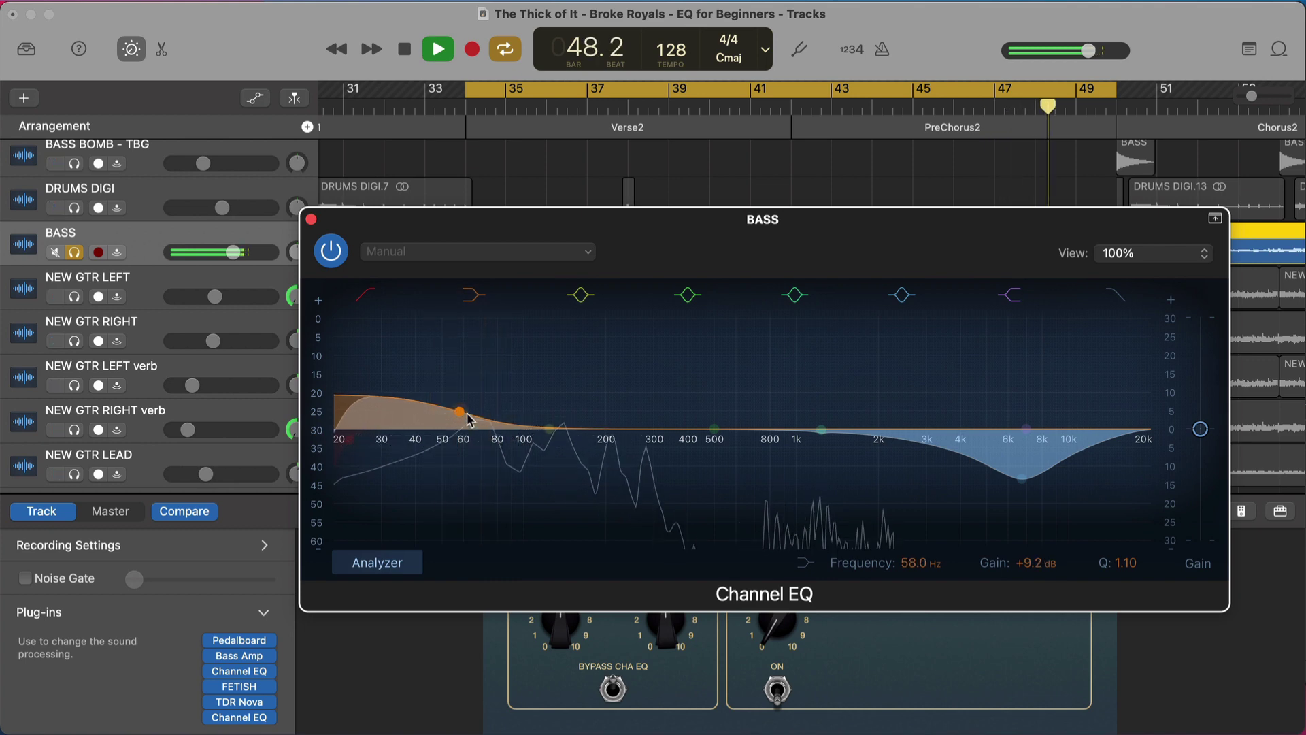
left_click(312, 219)
key("space")
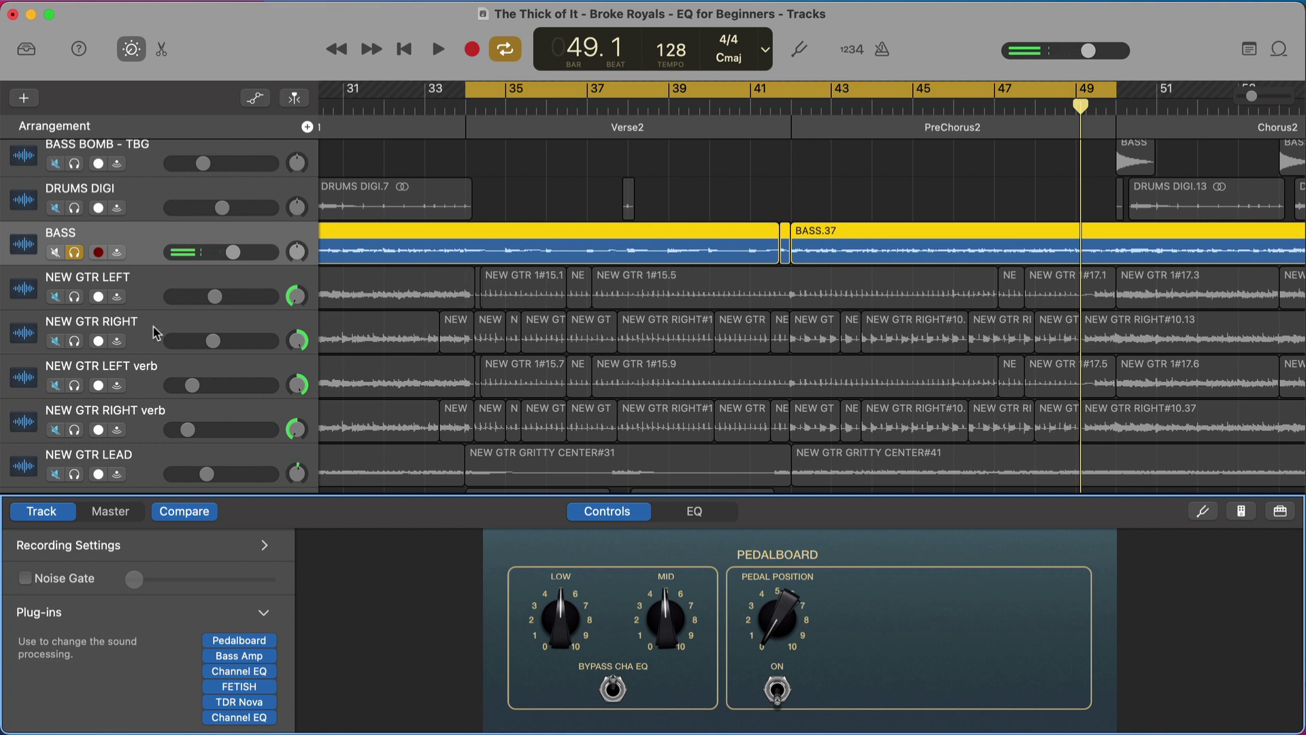
scroll(137, 430, "down", 1)
- Solo NEW GTR LEAD, return the playhead to bar 42, and unsolo BASS
left_click(136, 449)
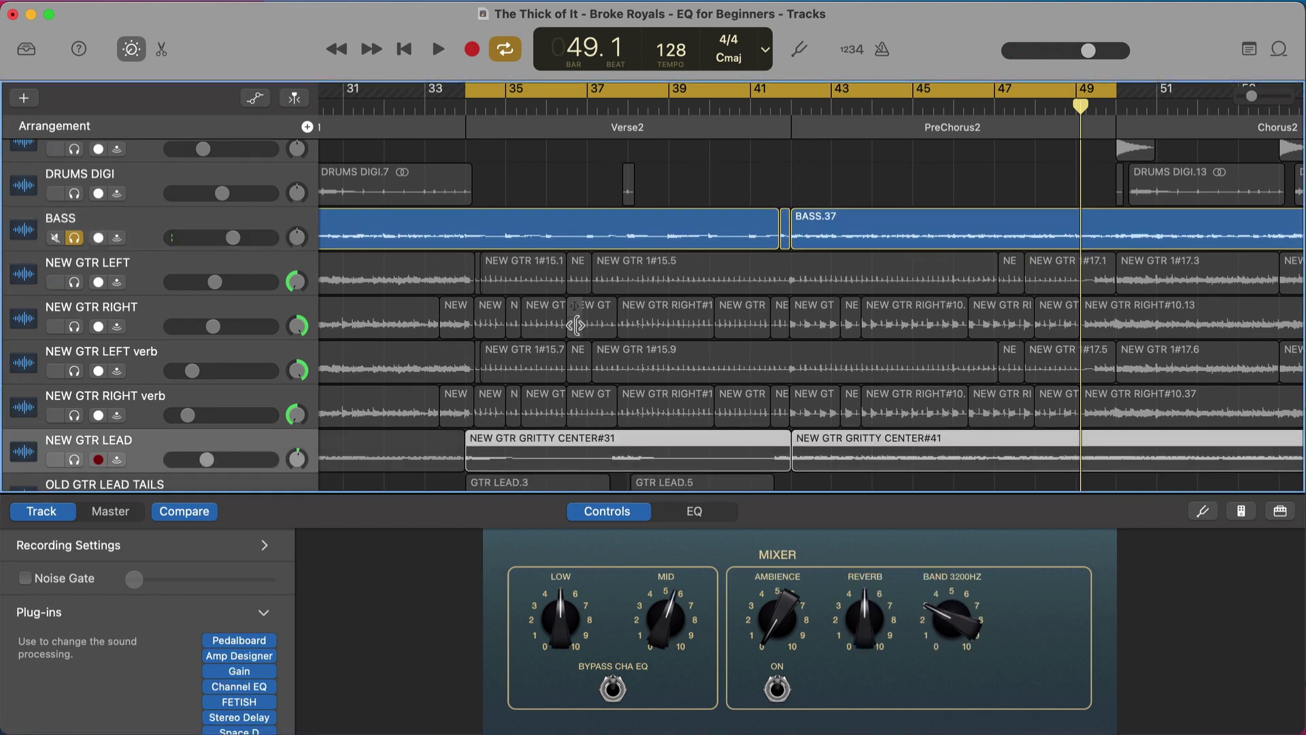
key("s")
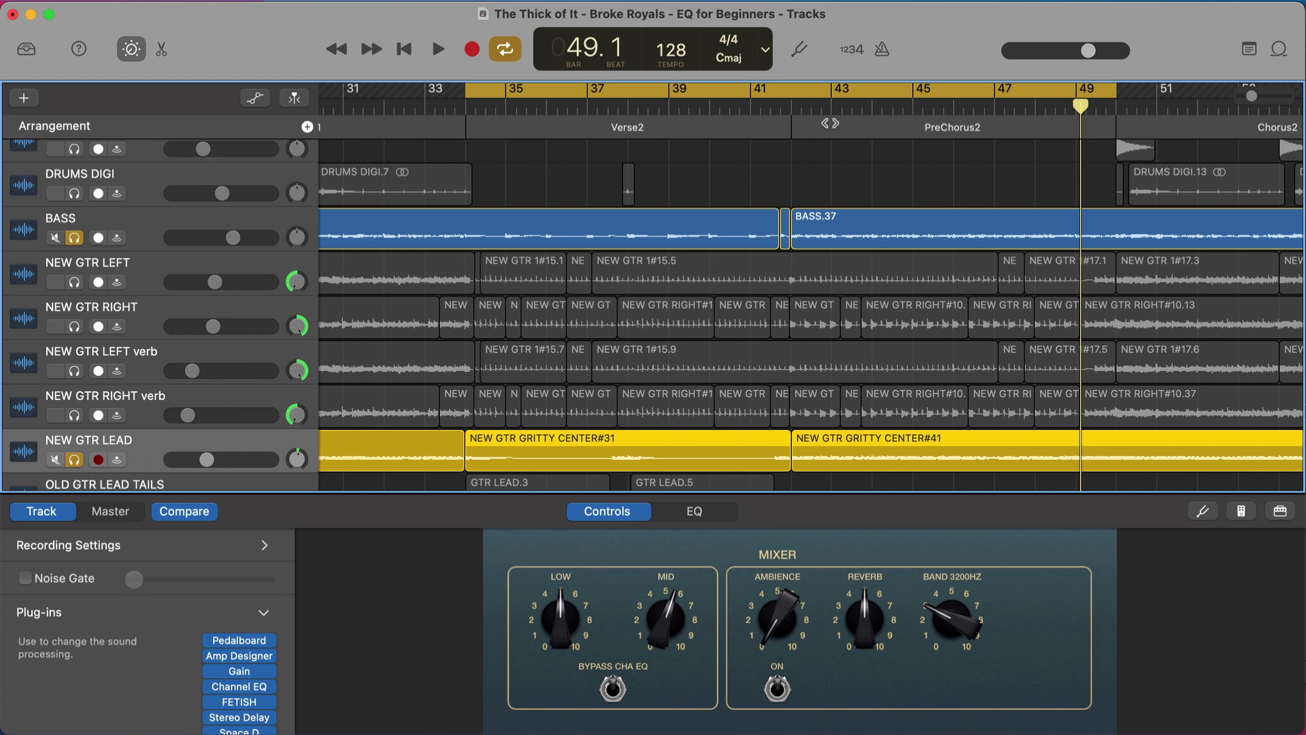
left_click(802, 106)
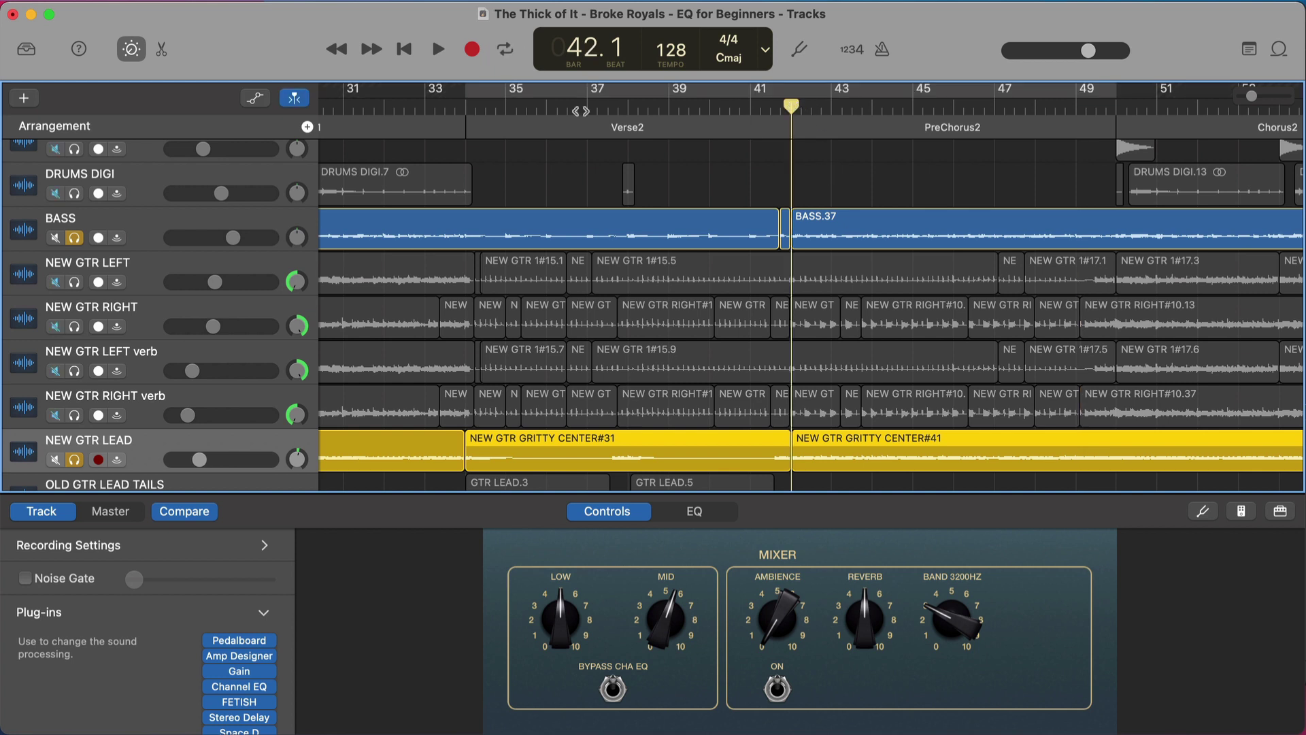
left_click(74, 238)
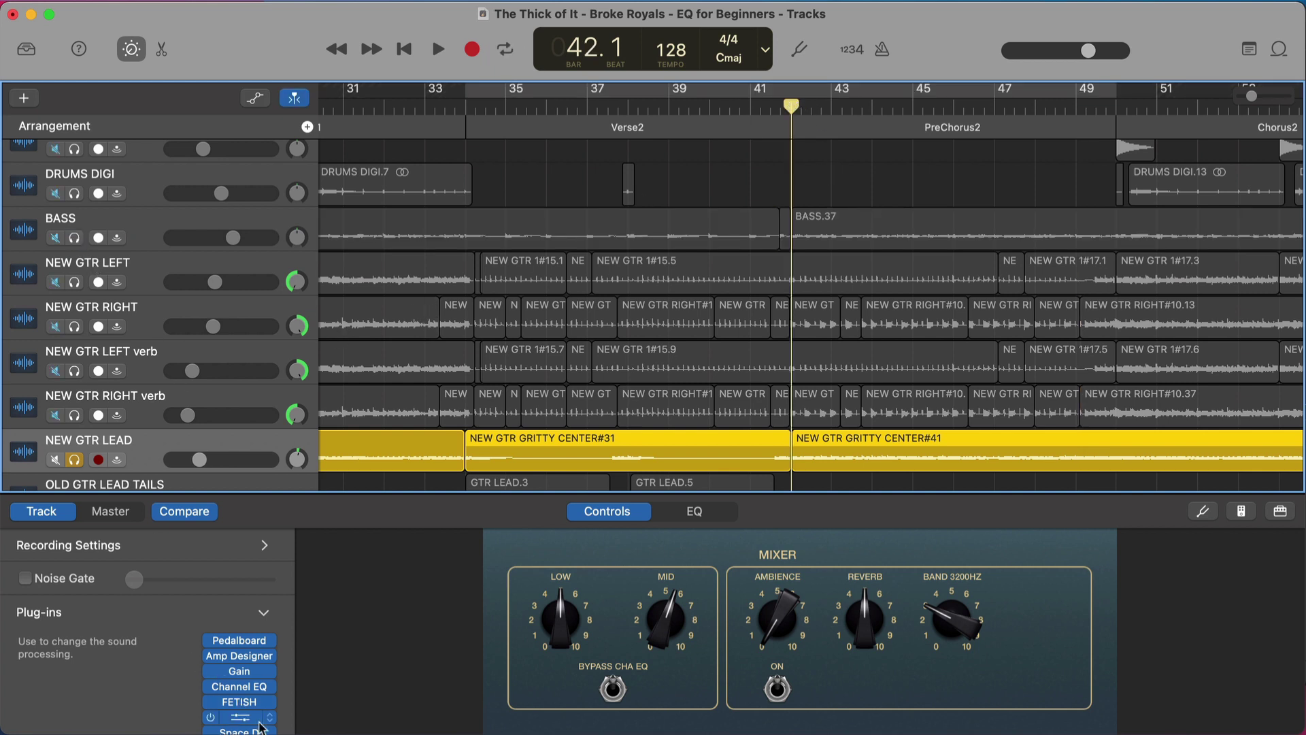
scroll(262, 722, "down", 2)
- Open the lead guitar's Channel EQ and adjust its boost near 3.4 kHz while the full mix plays
left_click(239, 671)
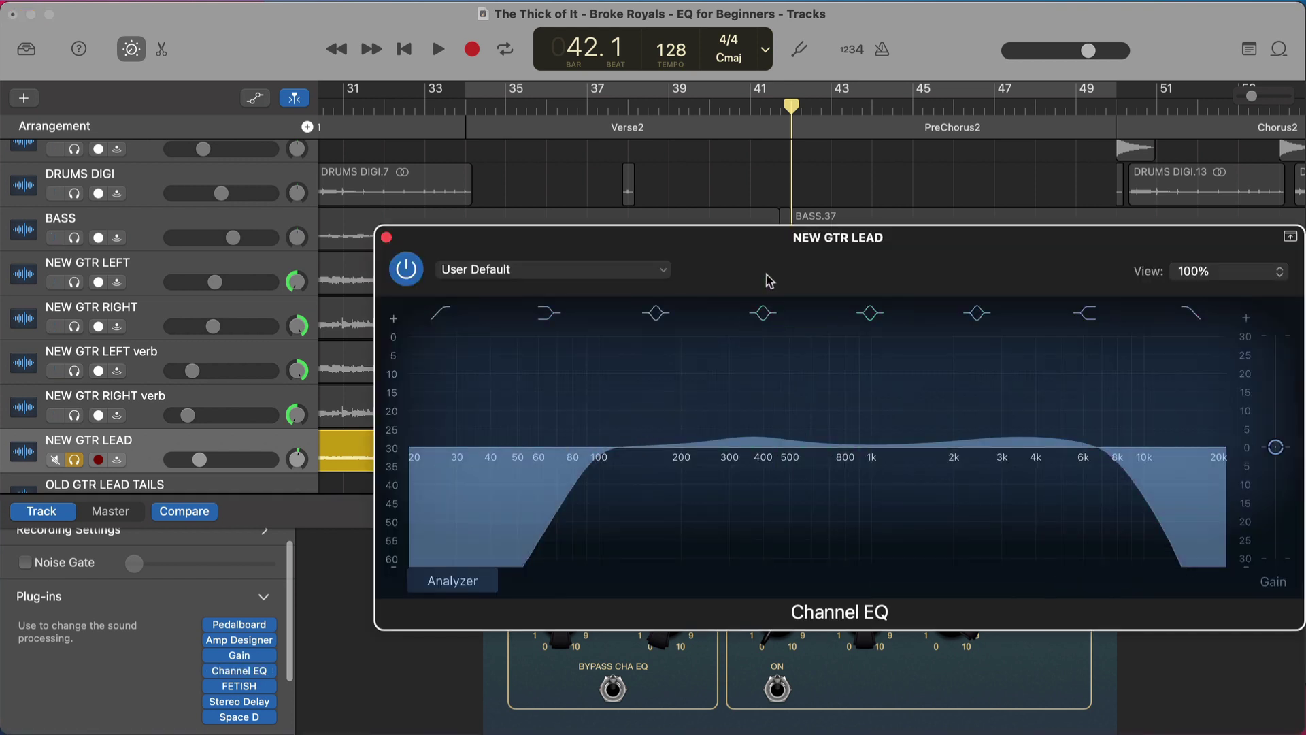
left_click_drag(769, 281, 654, 277)
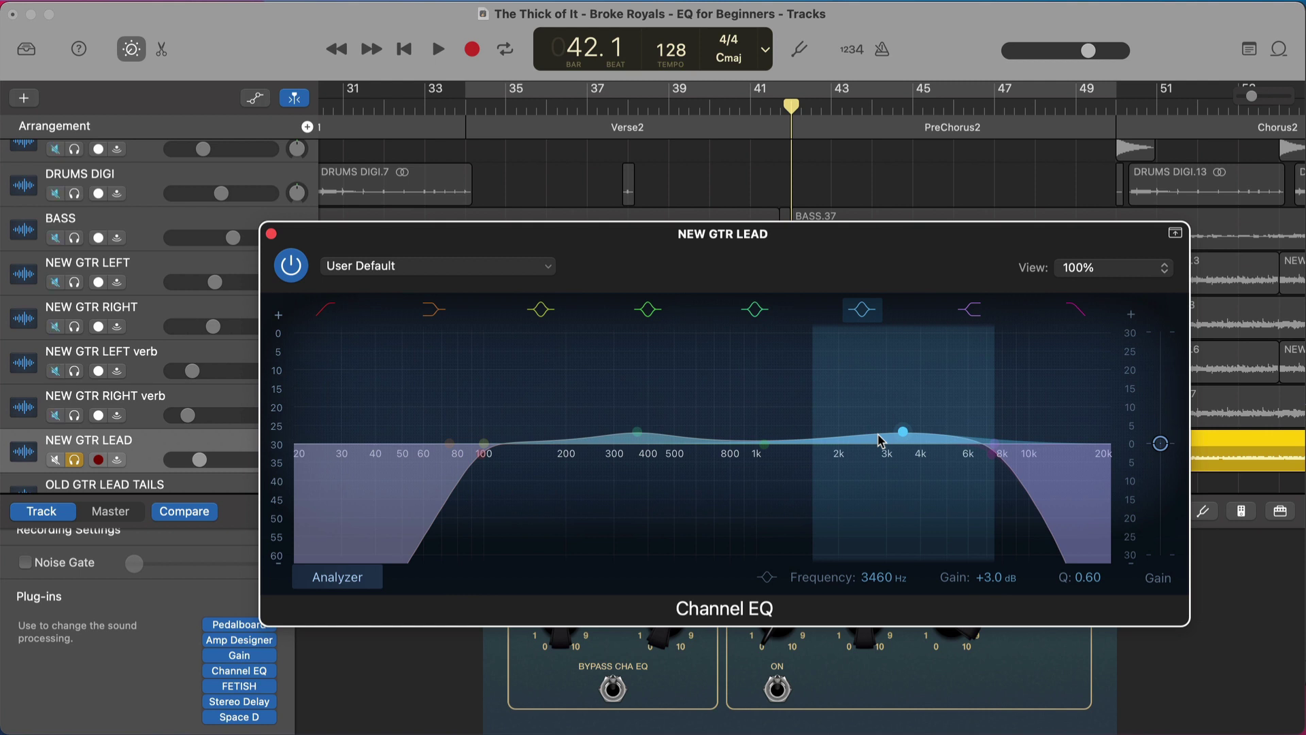
key("s")
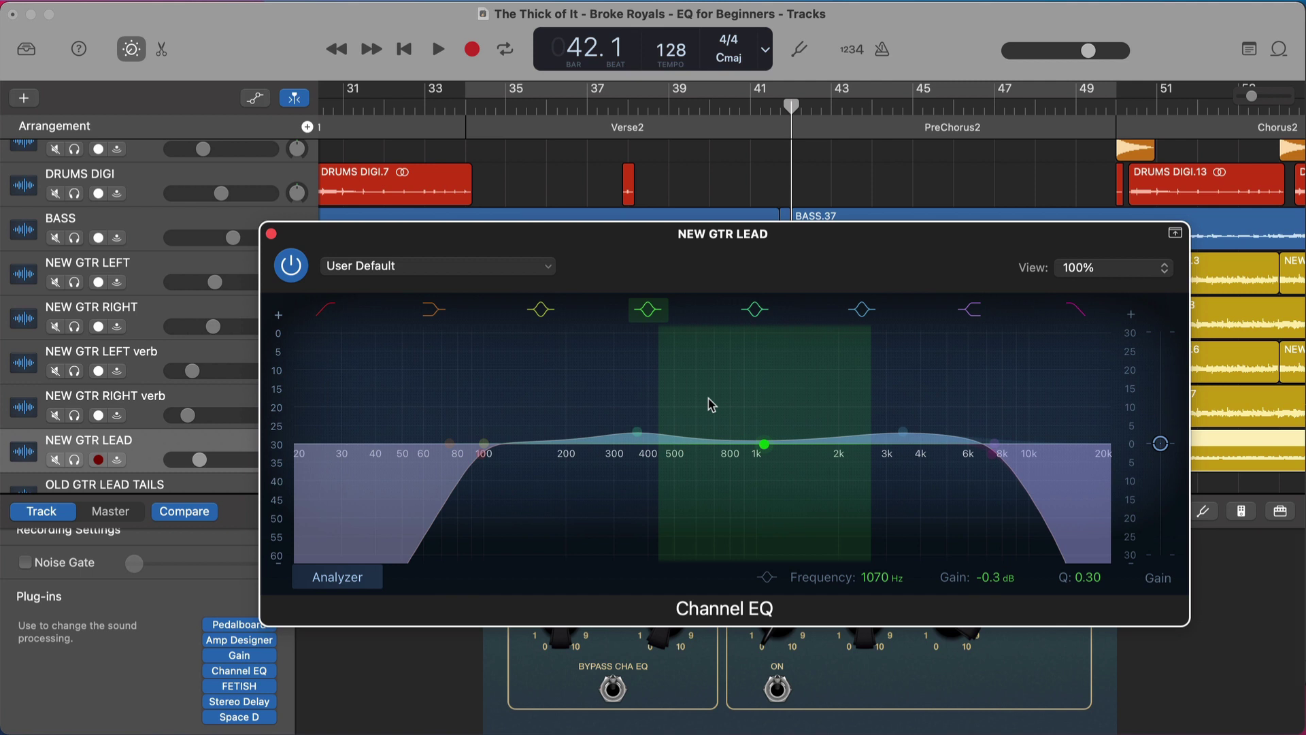
key("space")
mouse_move(902, 434)
left_mouse_down()
mouse_move(898, 388)
mouse_move(831, 370)
mouse_move(949, 380)
mouse_move(896, 390)
mouse_move(898, 433)
mouse_move(890, 366)
mouse_move(904, 353)
mouse_move(953, 357)
mouse_move(854, 359)
mouse_move(910, 361)
mouse_move(905, 435)
left_mouse_up()
key("space")
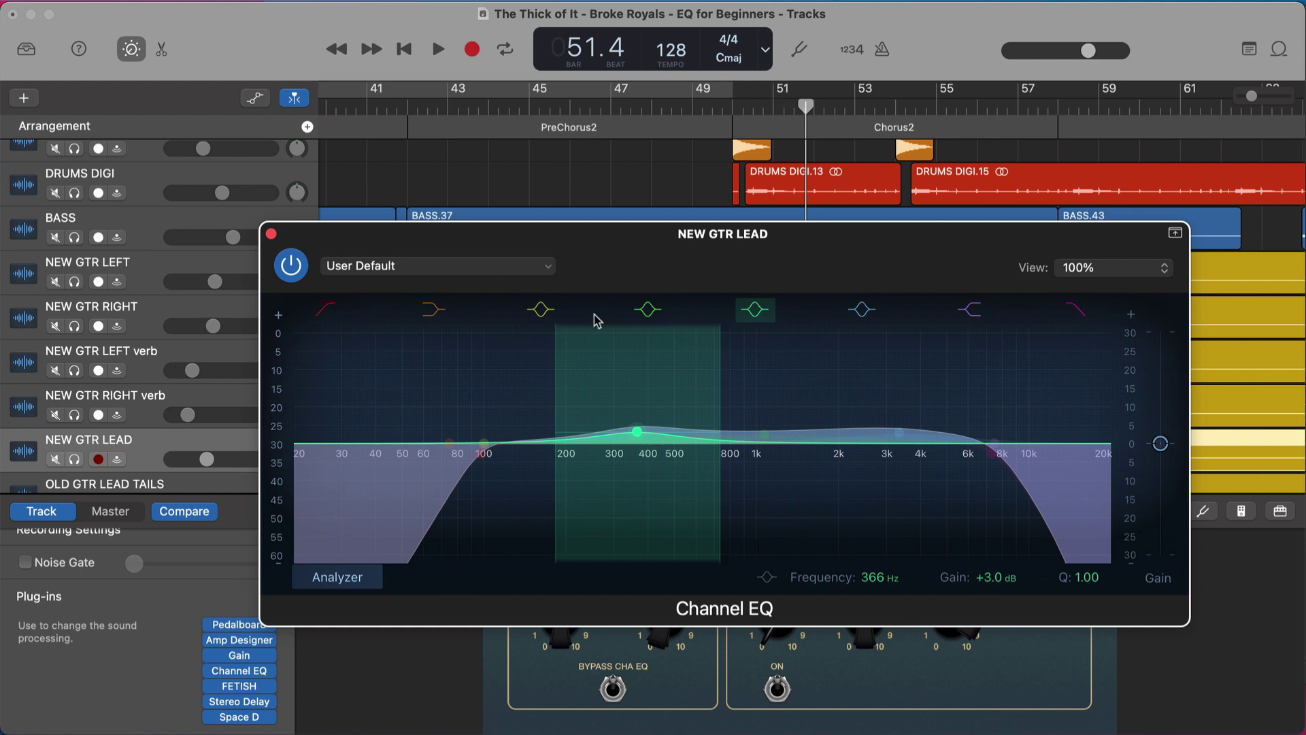
- Nudge the lead guitar's low-mid boost to about +2.9 dB near 346 Hz, auditioning it soloed and in the mix
left_click(400, 109)
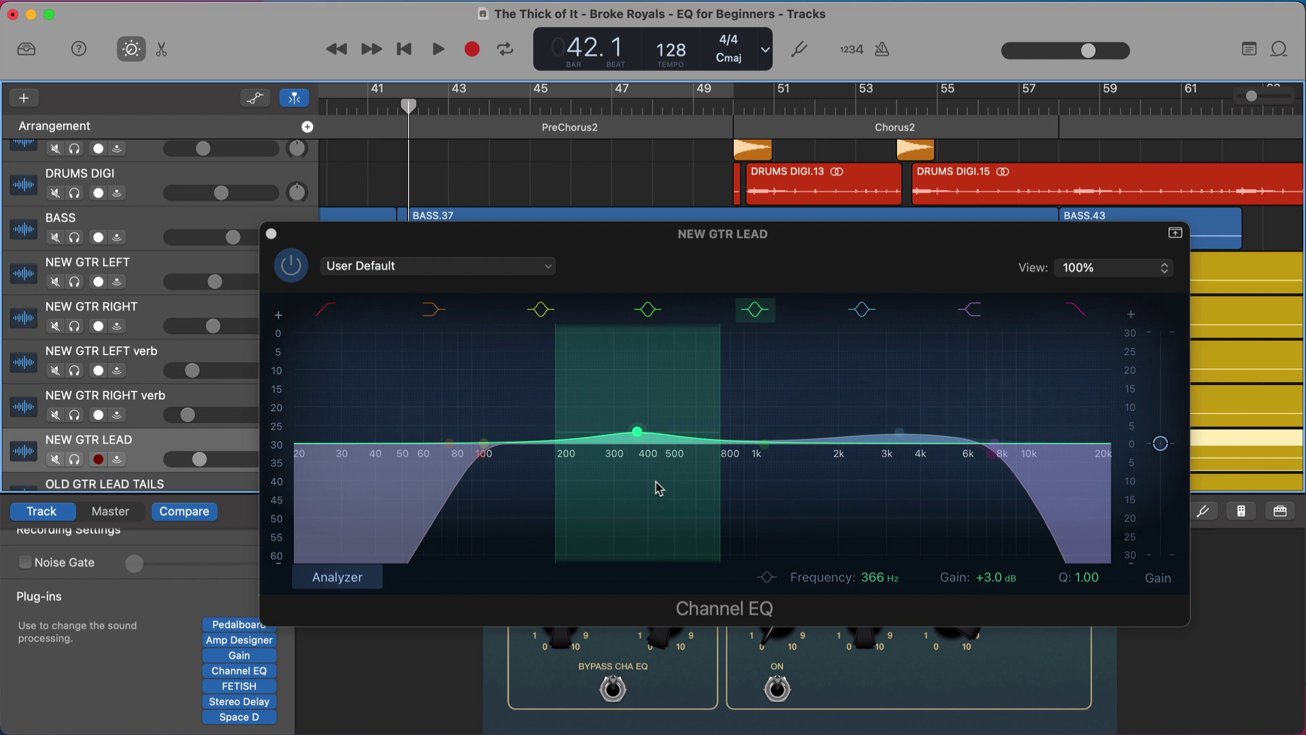
key("space")
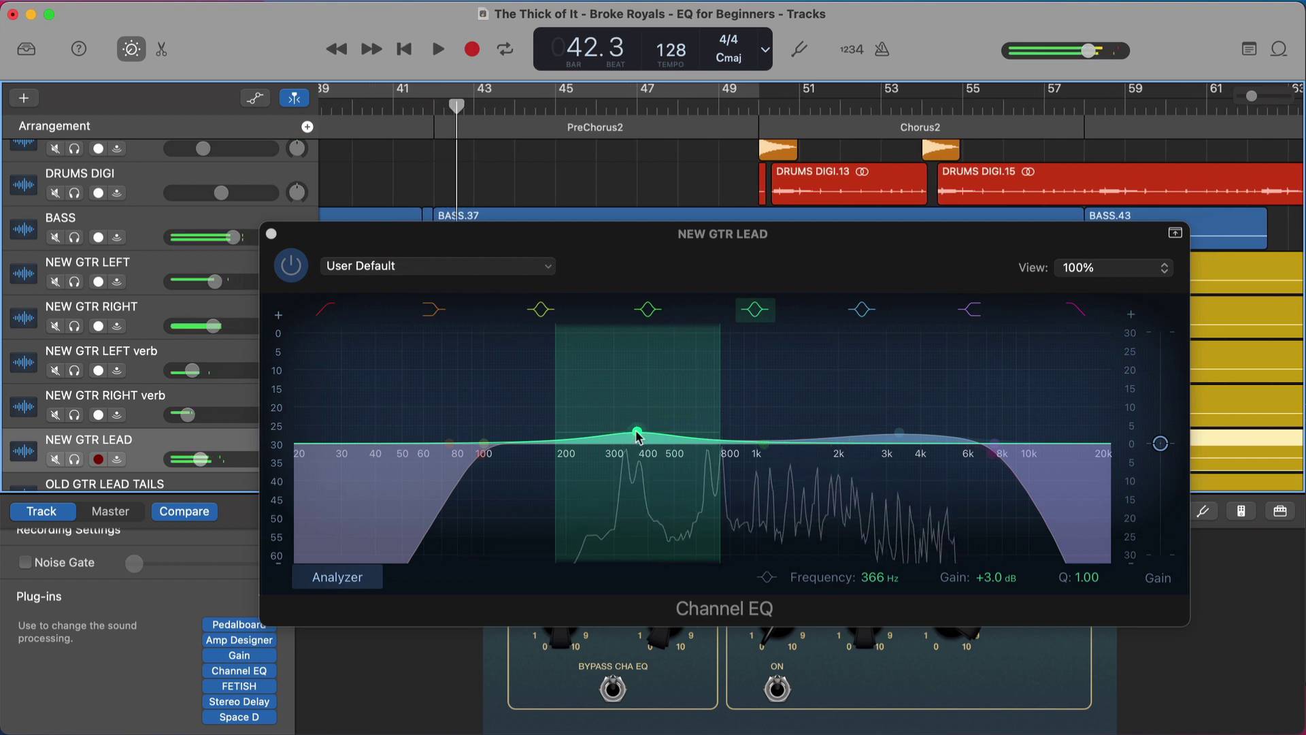
left_click(638, 435)
mouse_move(637, 434)
left_mouse_down()
mouse_move(632, 364)
mouse_move(611, 368)
mouse_move(745, 359)
mouse_move(634, 365)
mouse_move(630, 436)
left_mouse_up()
key("space")
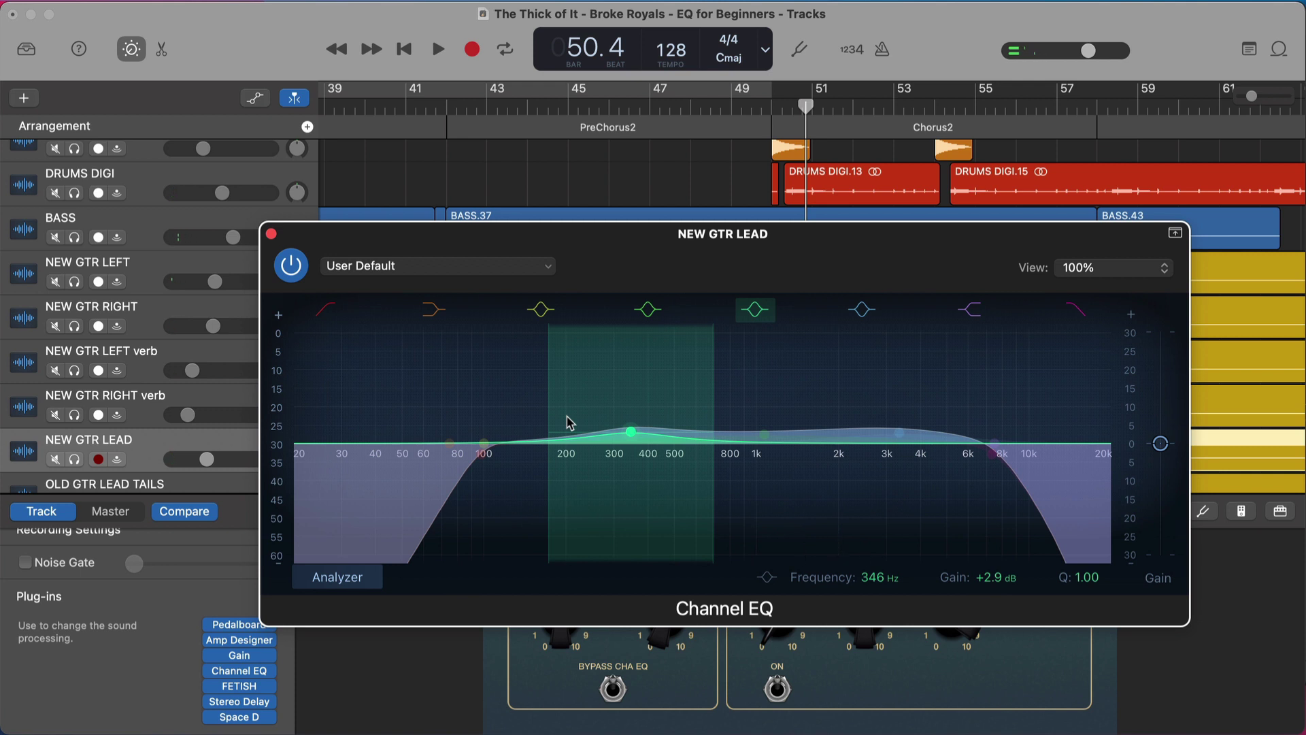
key("s")
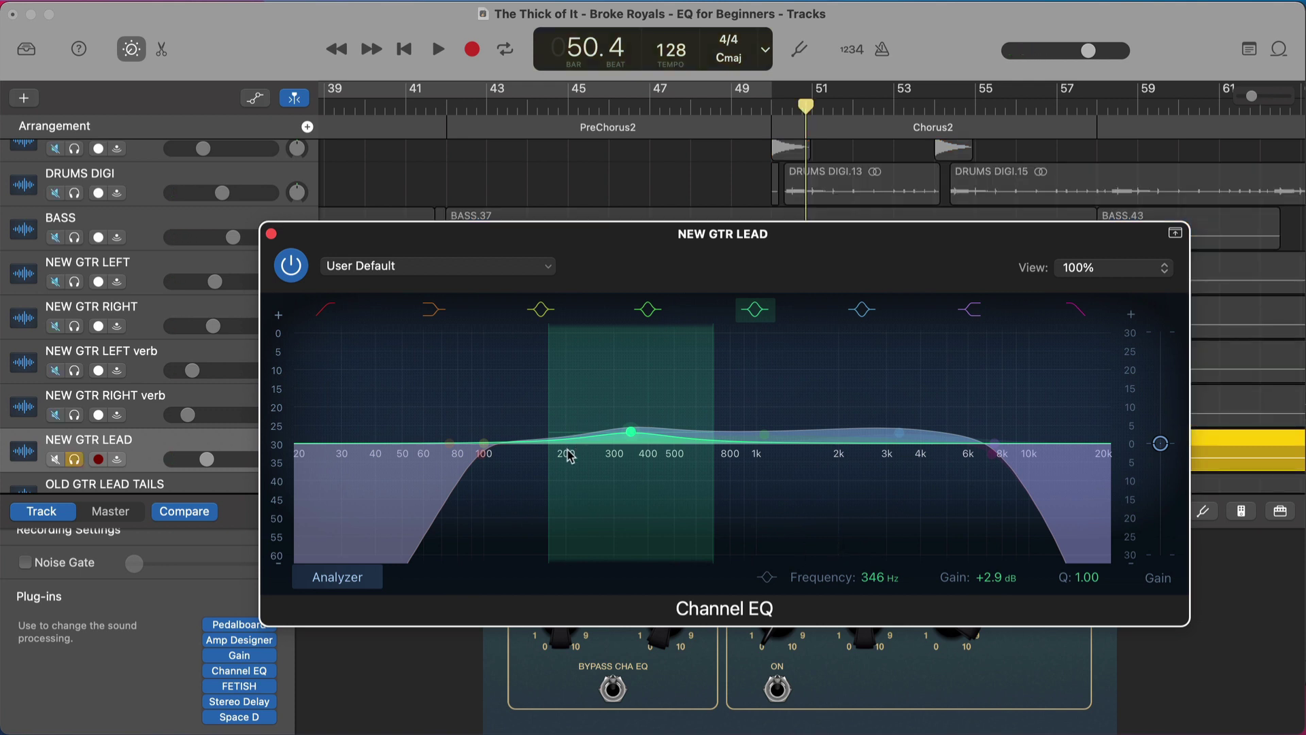
key("space")
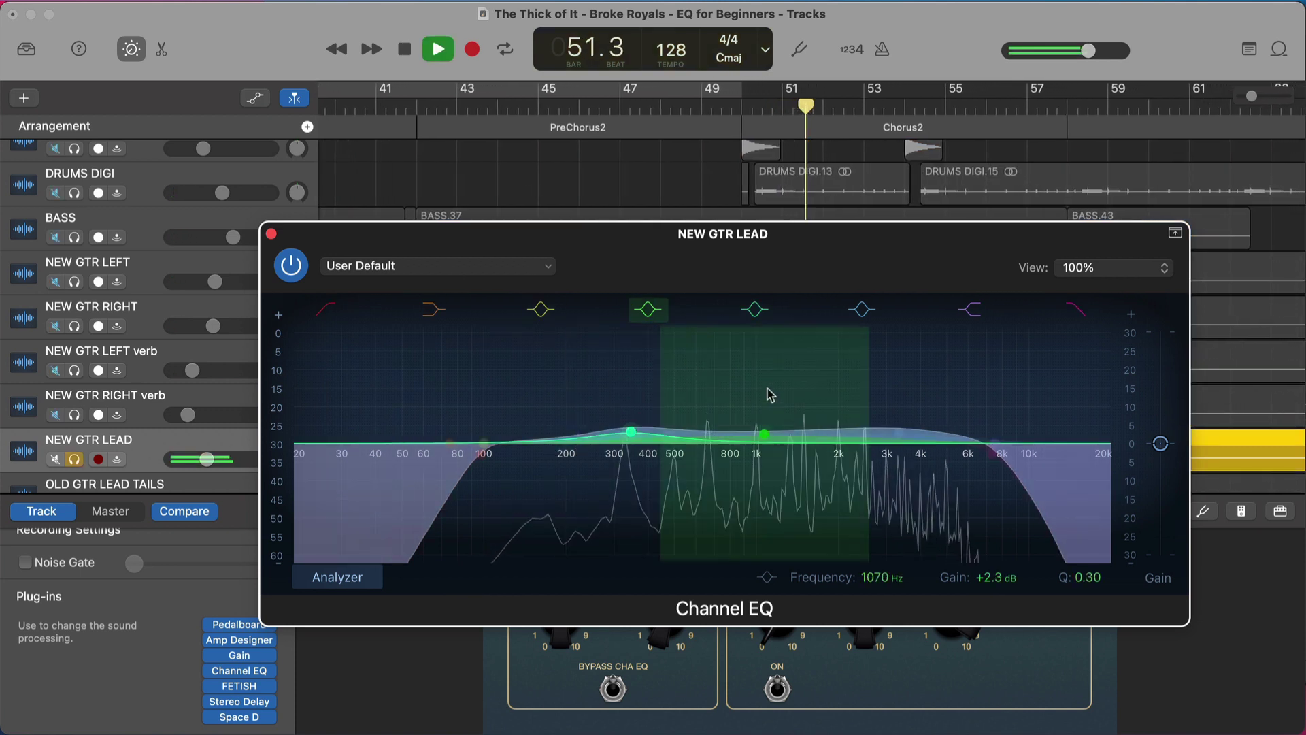
key("s")
key("space")
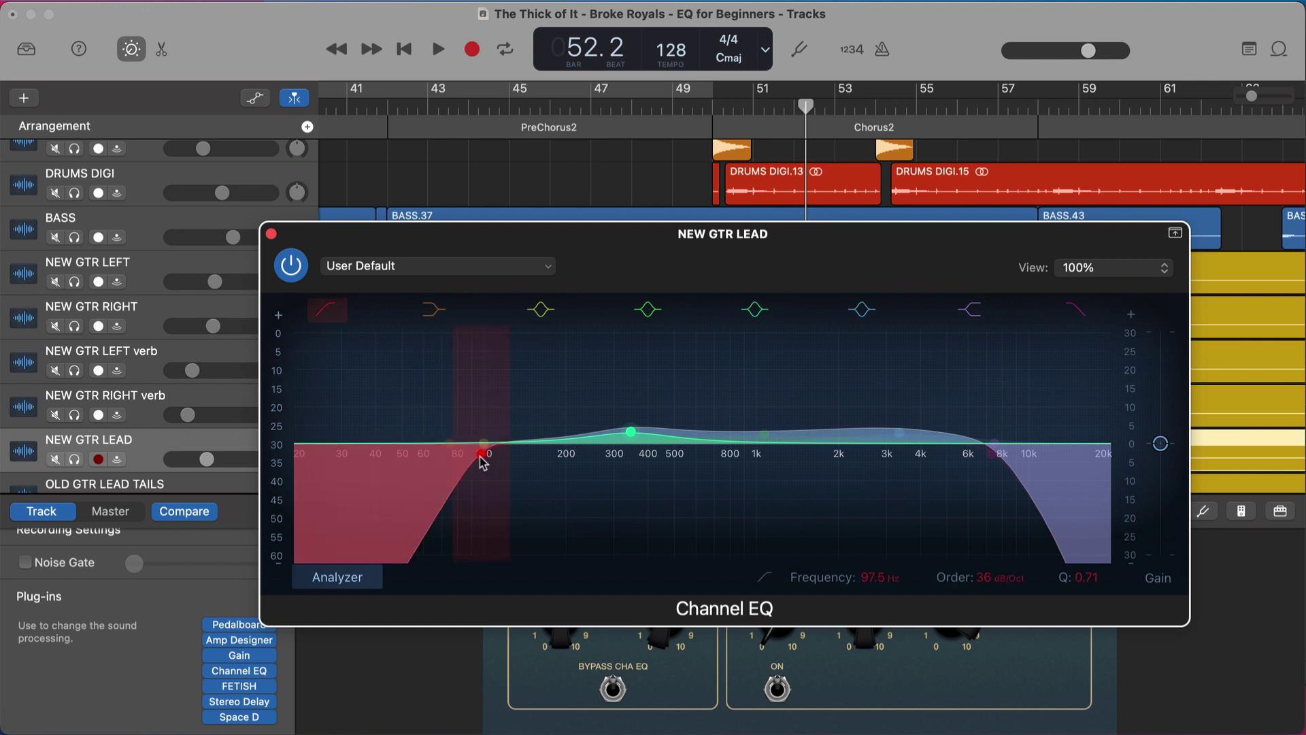
- Sweep the soloed lead guitar's low cut higher, ending at 99.0 Hz with a 36 dB/Oct slope
left_click(481, 454)
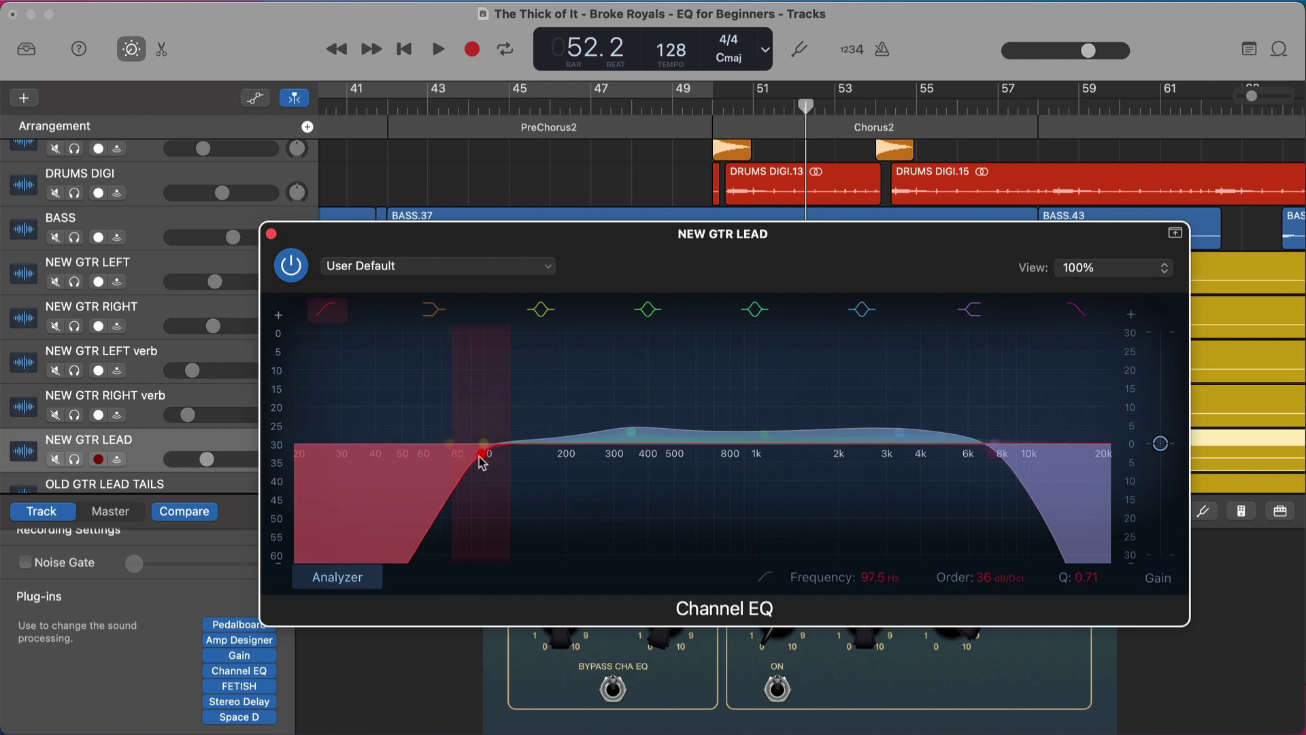
left_click_drag(479, 456, 477, 456)
key("s")
key("space")
mouse_move(477, 445)
left_mouse_down()
mouse_move(792, 461)
mouse_move(470, 461)
mouse_move(484, 453)
left_mouse_up()
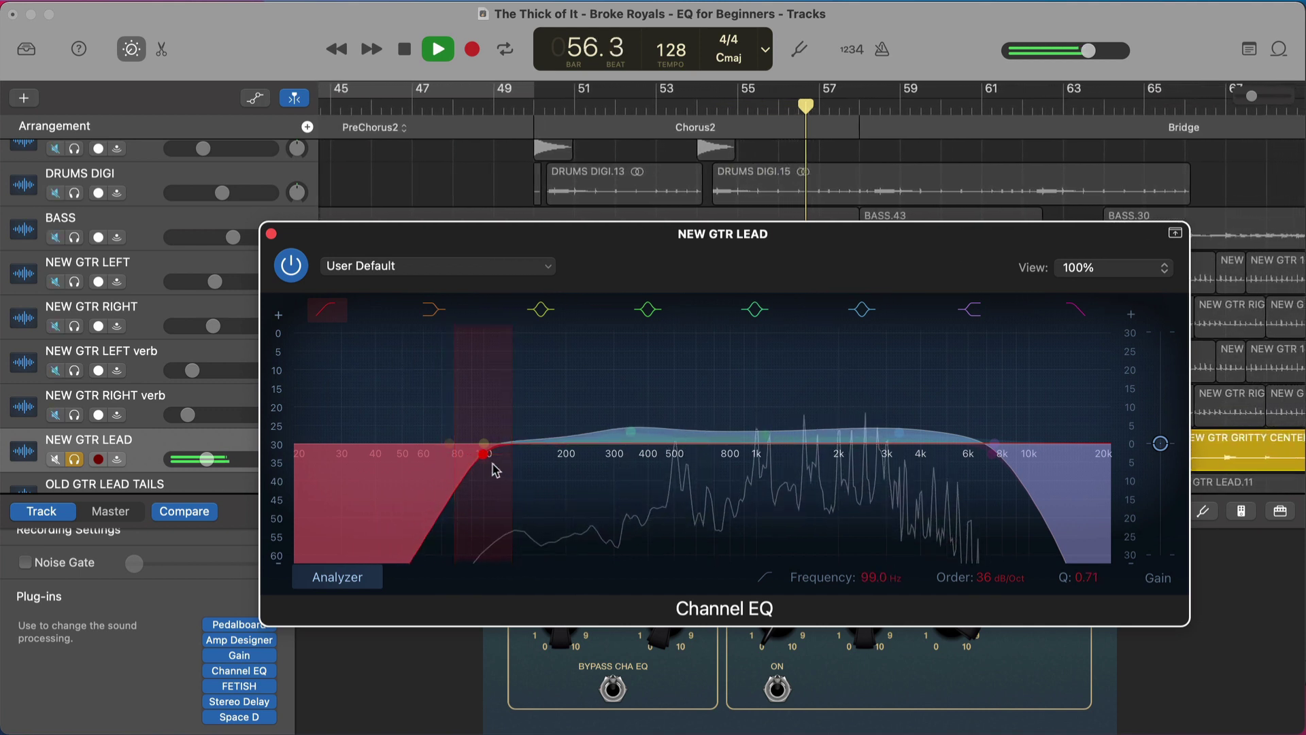
key("space")
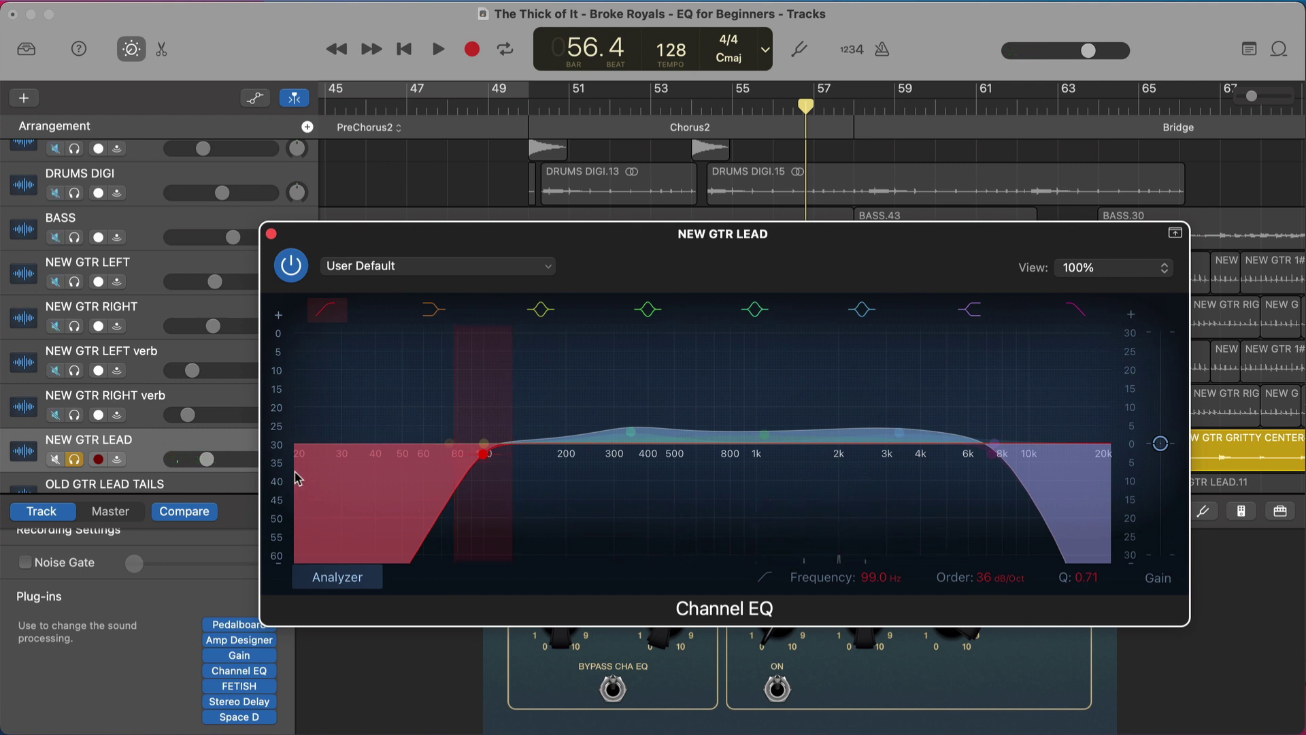
- View the Channel EQ curves of the BASS, NEW GTR LEAD and NEW GTR RIGHT tracks
scroll(144, 204, "up", 2)
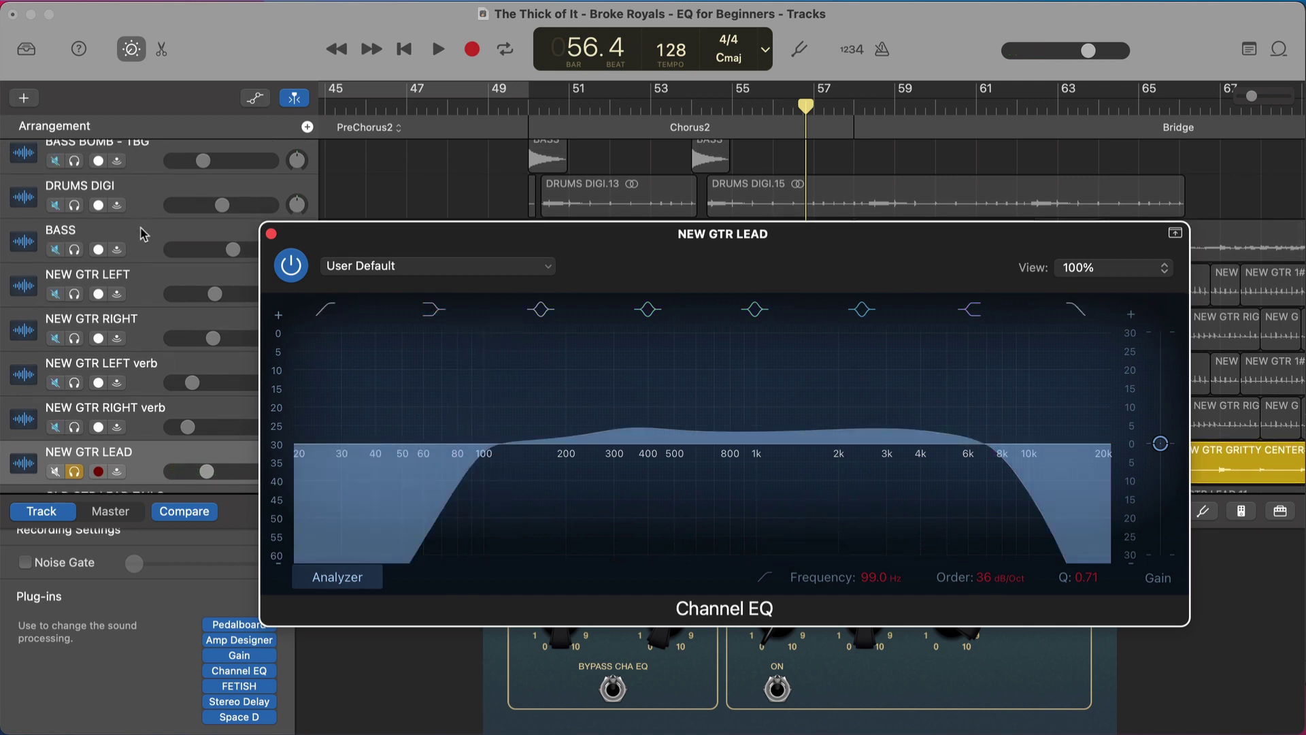
left_click(144, 234)
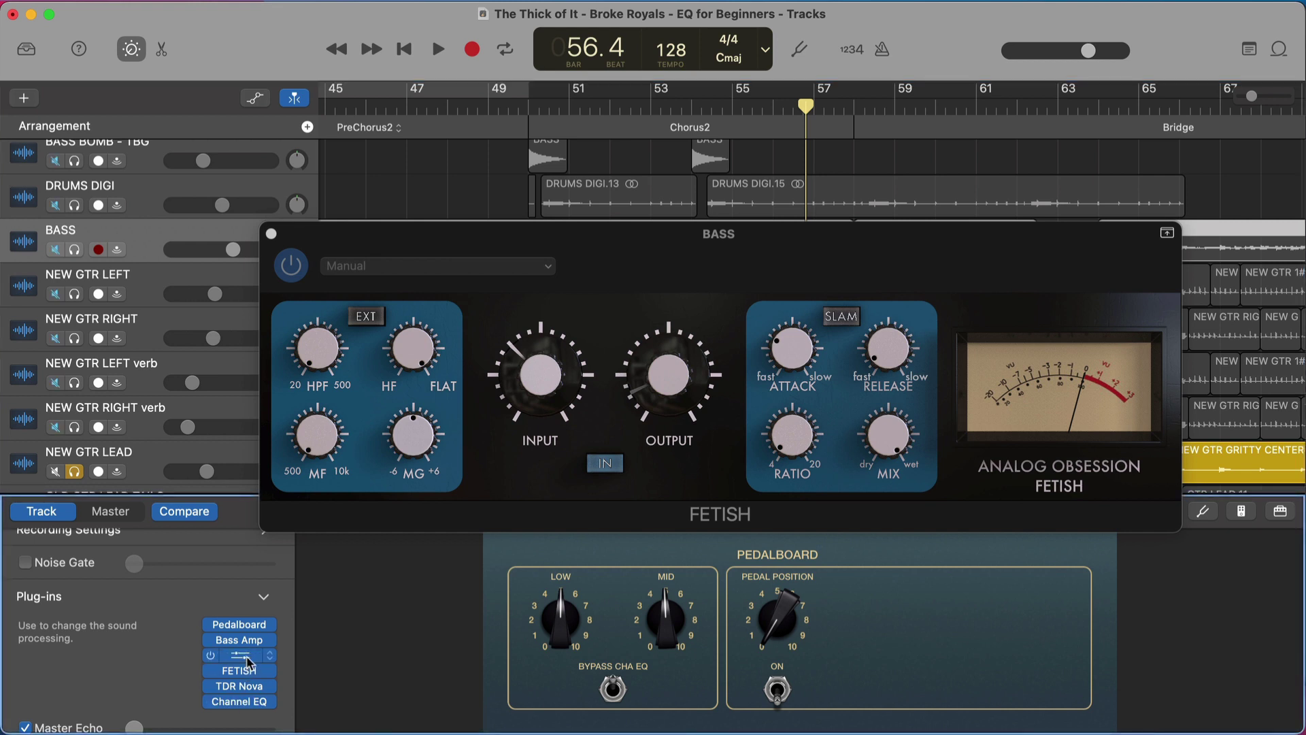
left_click(234, 702)
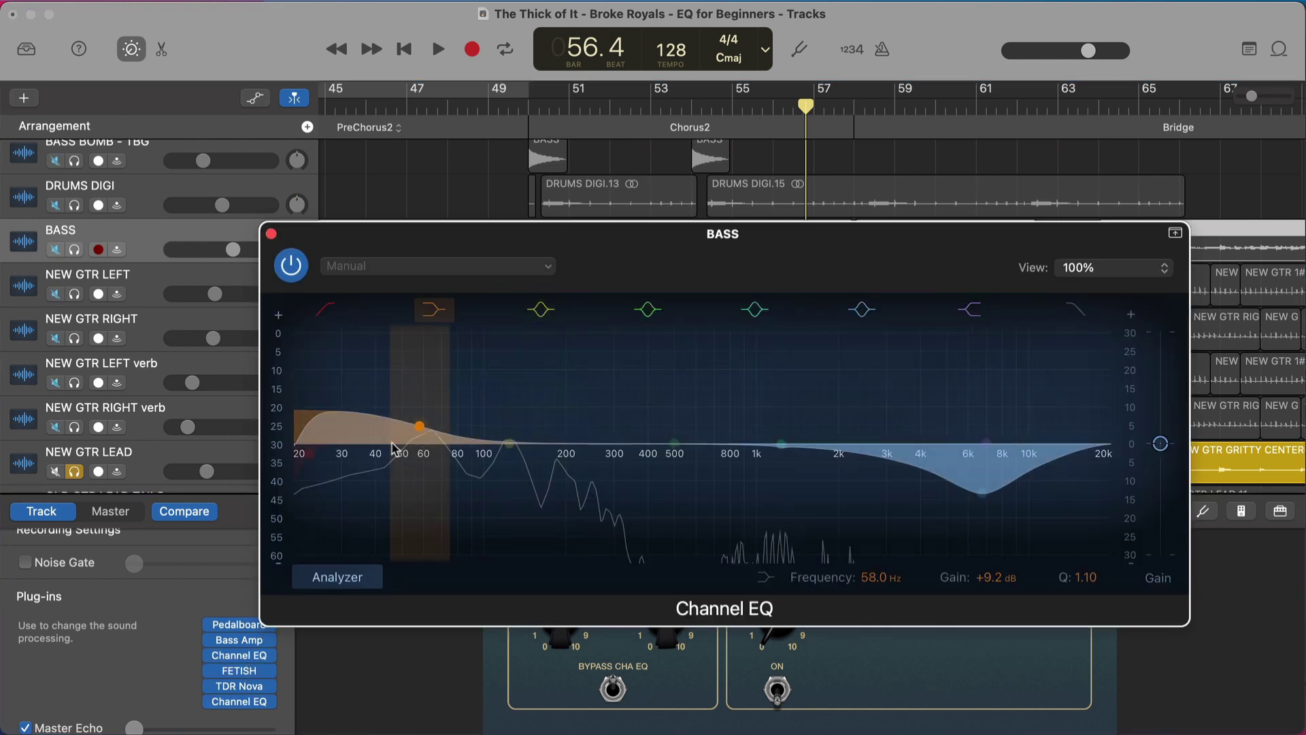
left_click(158, 457)
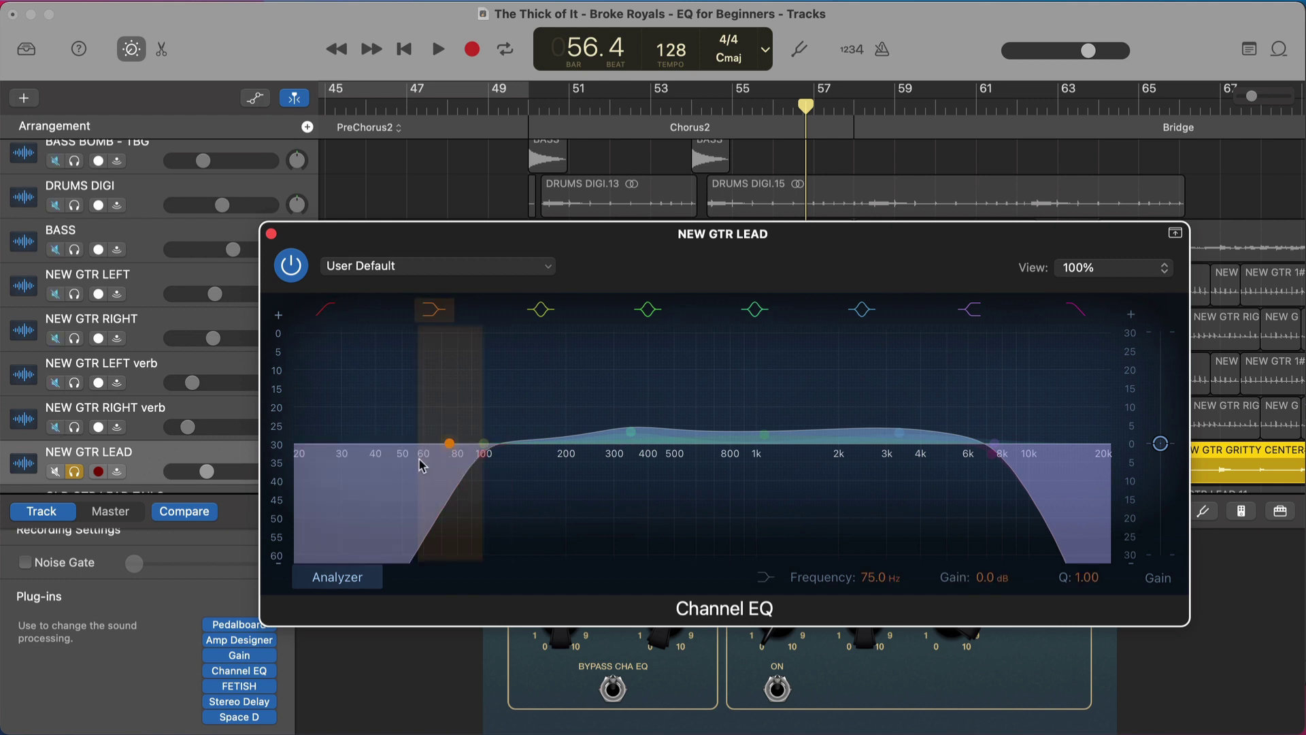
scroll(130, 381, "down", 1)
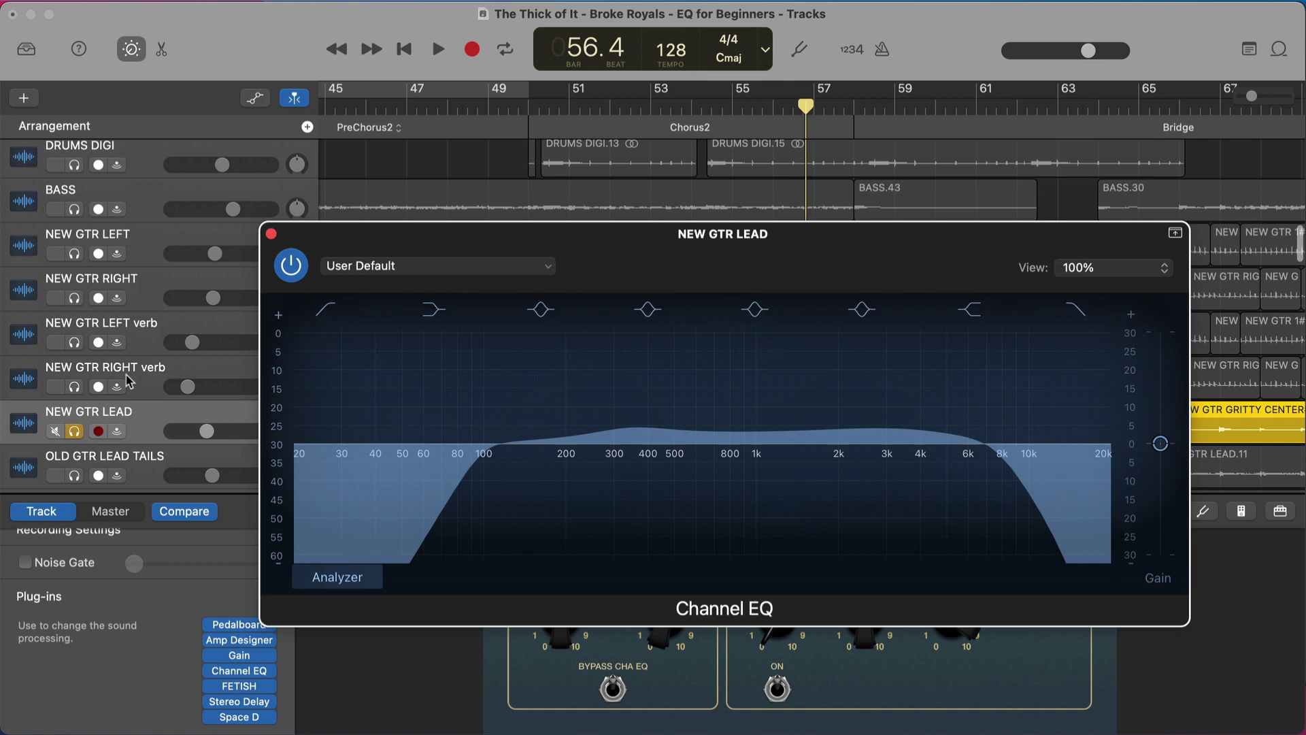
left_click(140, 279)
left_click(239, 640)
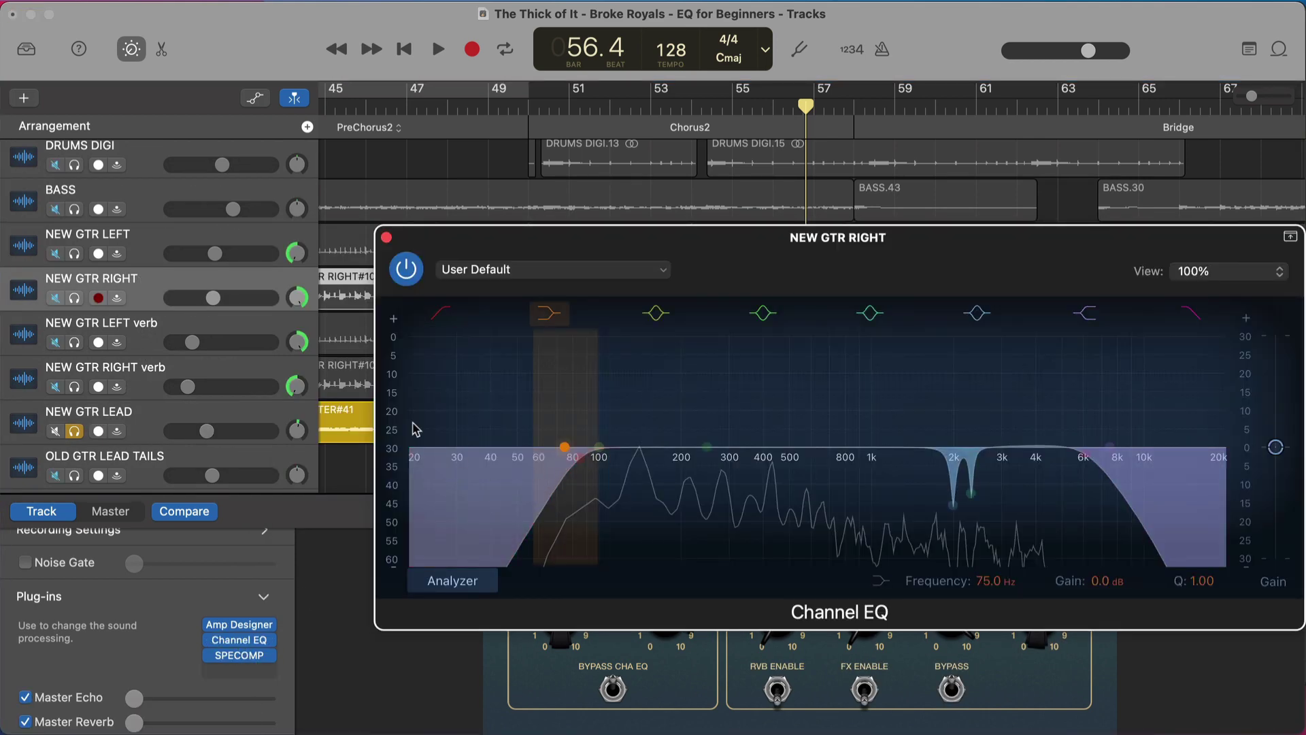
- Review the NEW GTR LEFT, SNARE and RACK track EQ curves
left_click(138, 234)
scroll(170, 397, "up", 2)
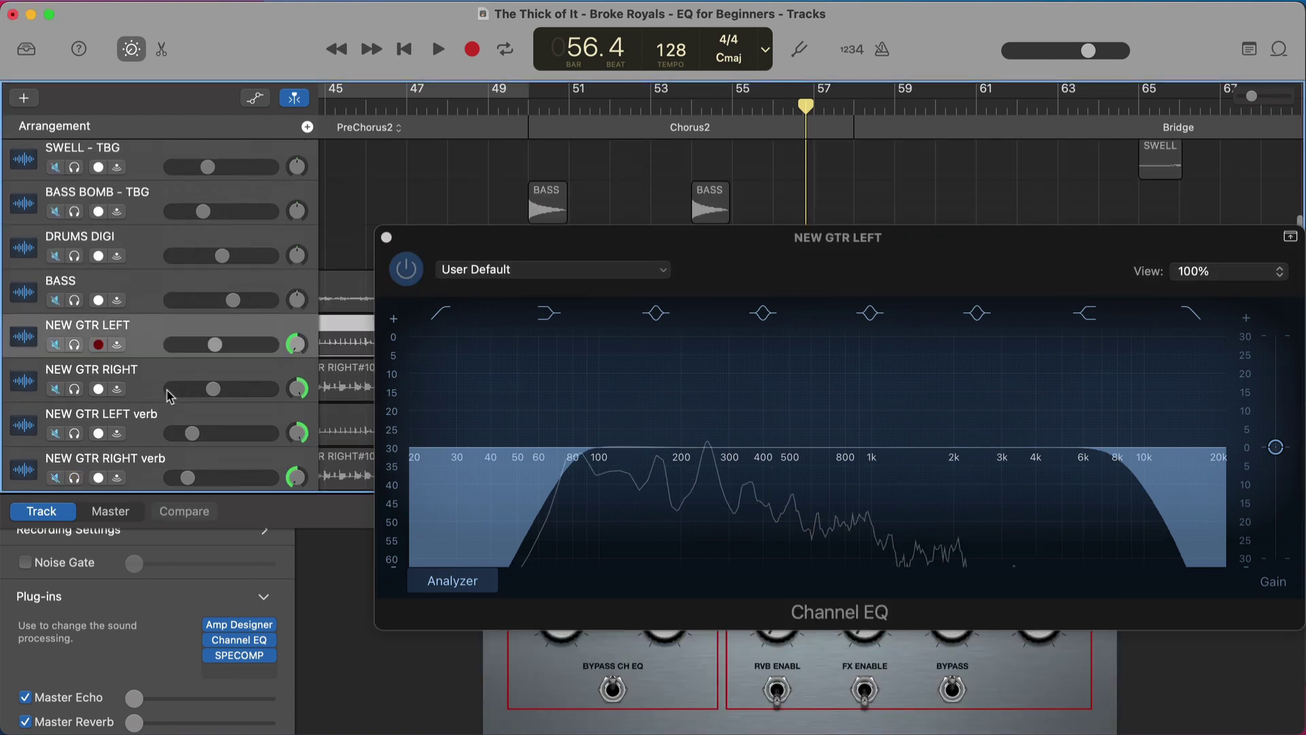
scroll(170, 388, "up", 4)
left_click(144, 206)
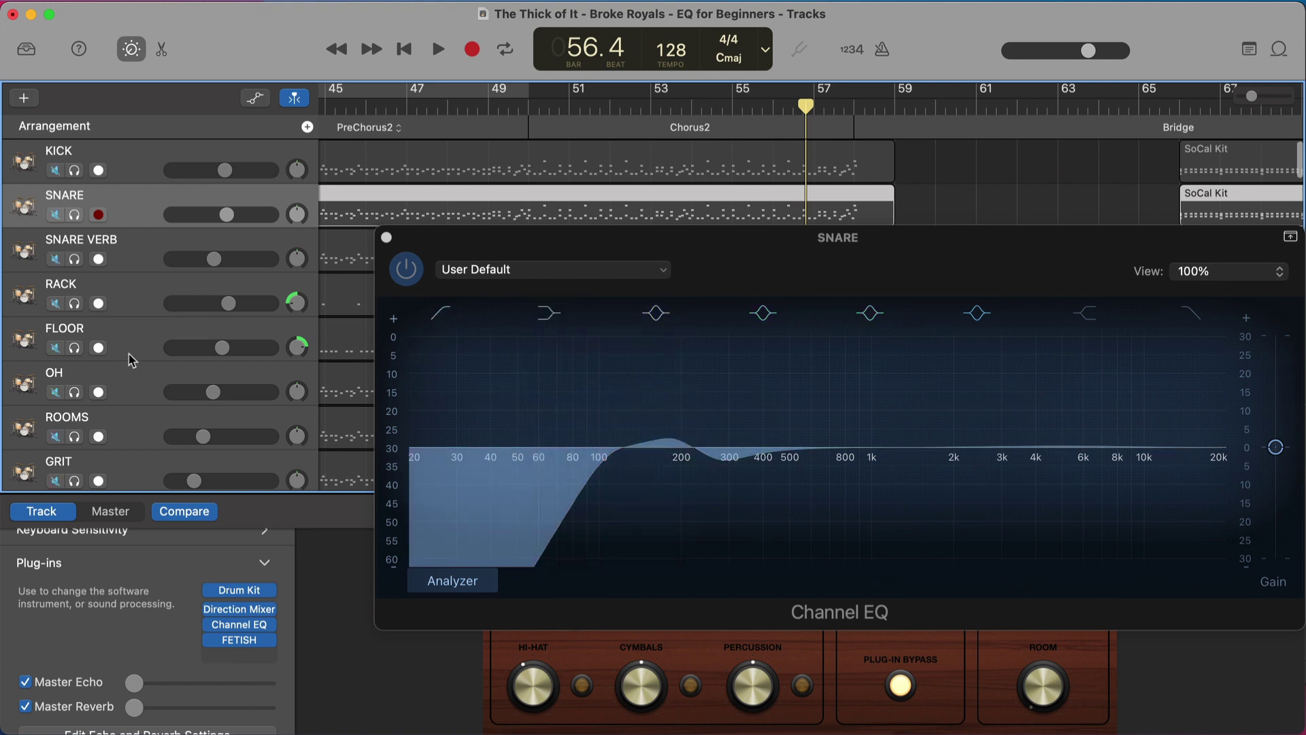
left_click(136, 302)
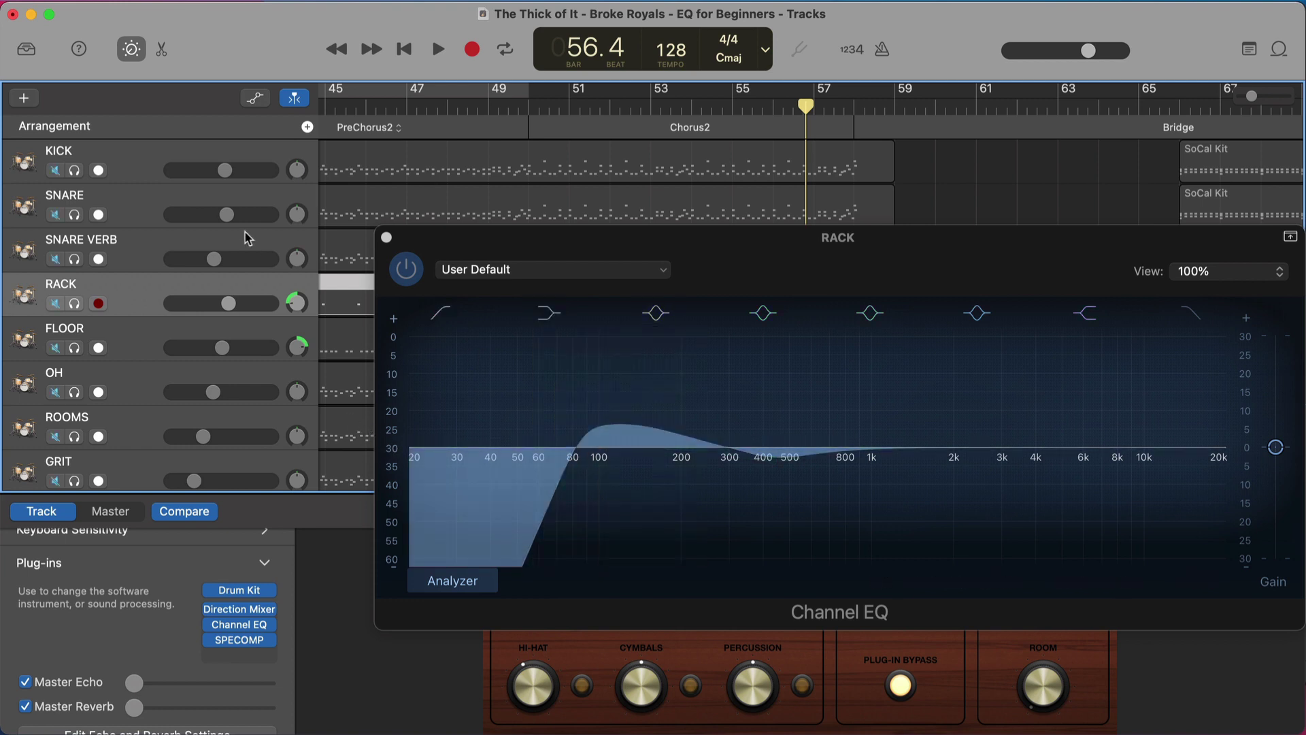
scroll(119, 314, "down", 3)
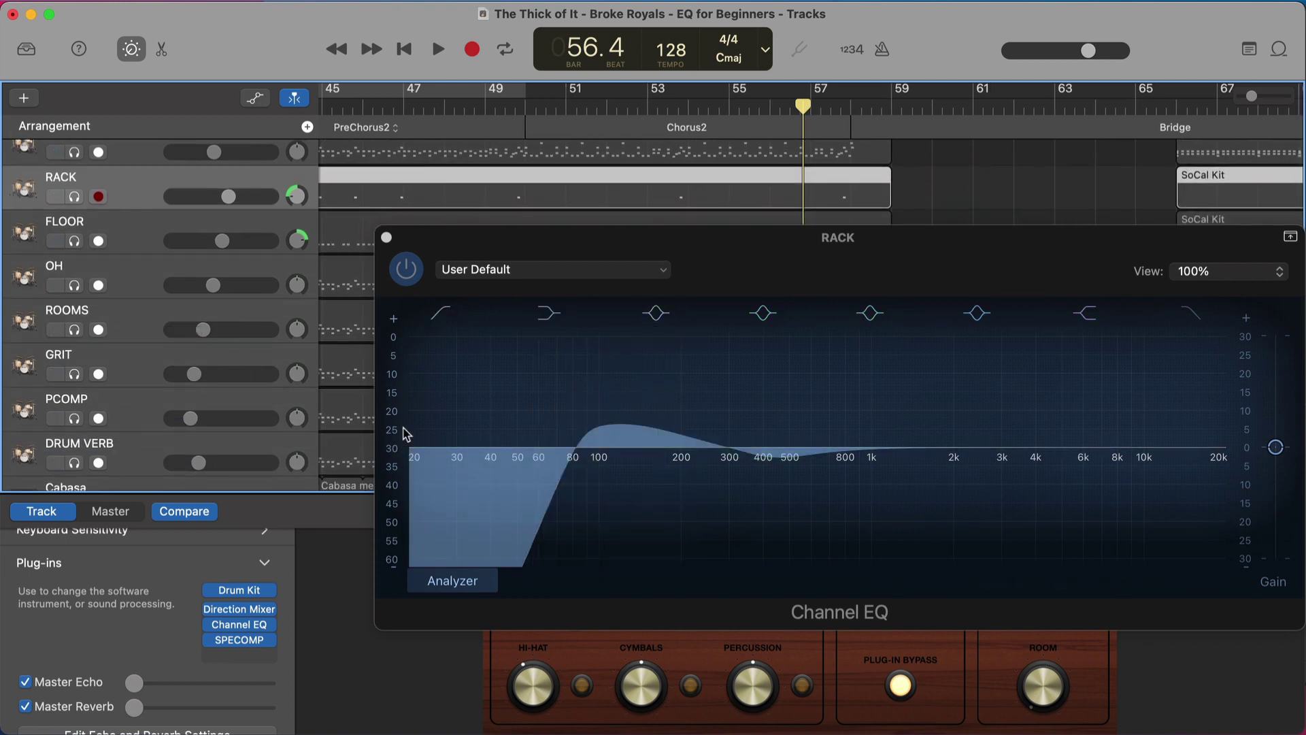
scroll(290, 405, "down", 7)
scroll(289, 405, "down", 15)
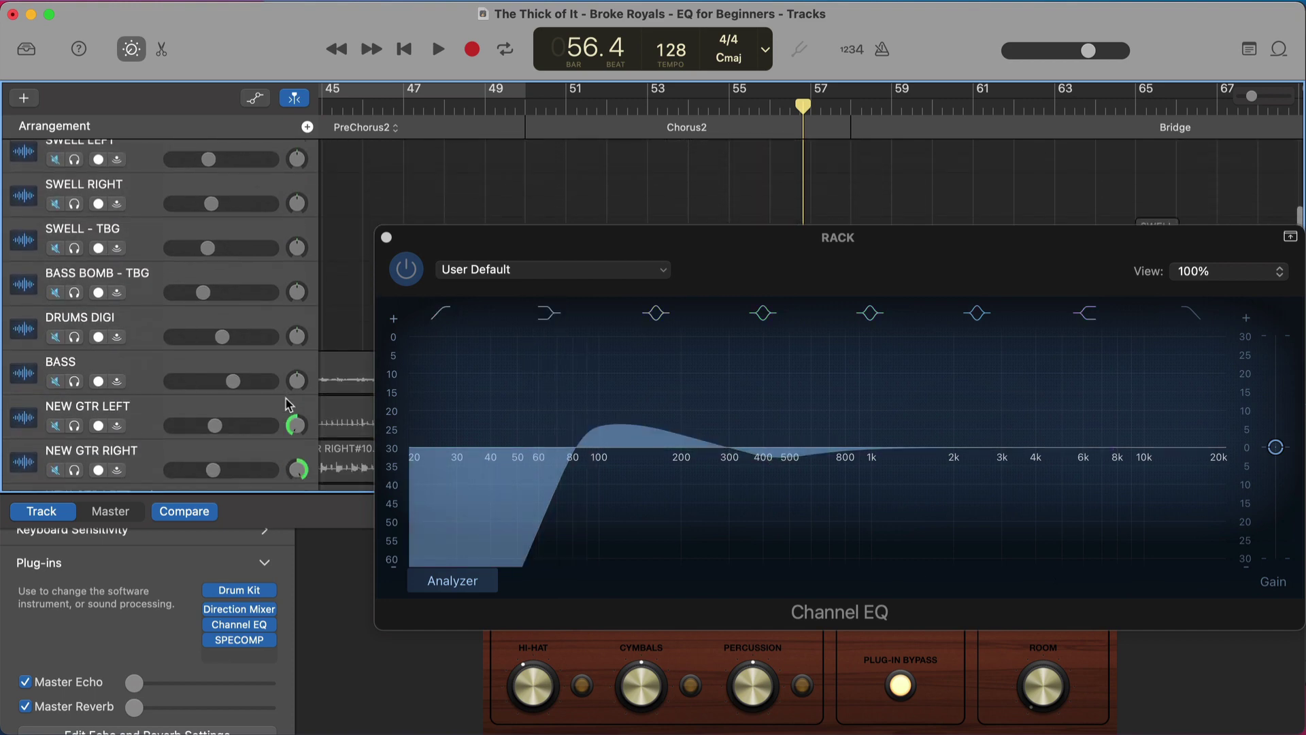
- Select NEW GTR LEAD and open its Channel EQ, moving the window left
scroll(289, 404, "up", 5)
left_click(291, 272)
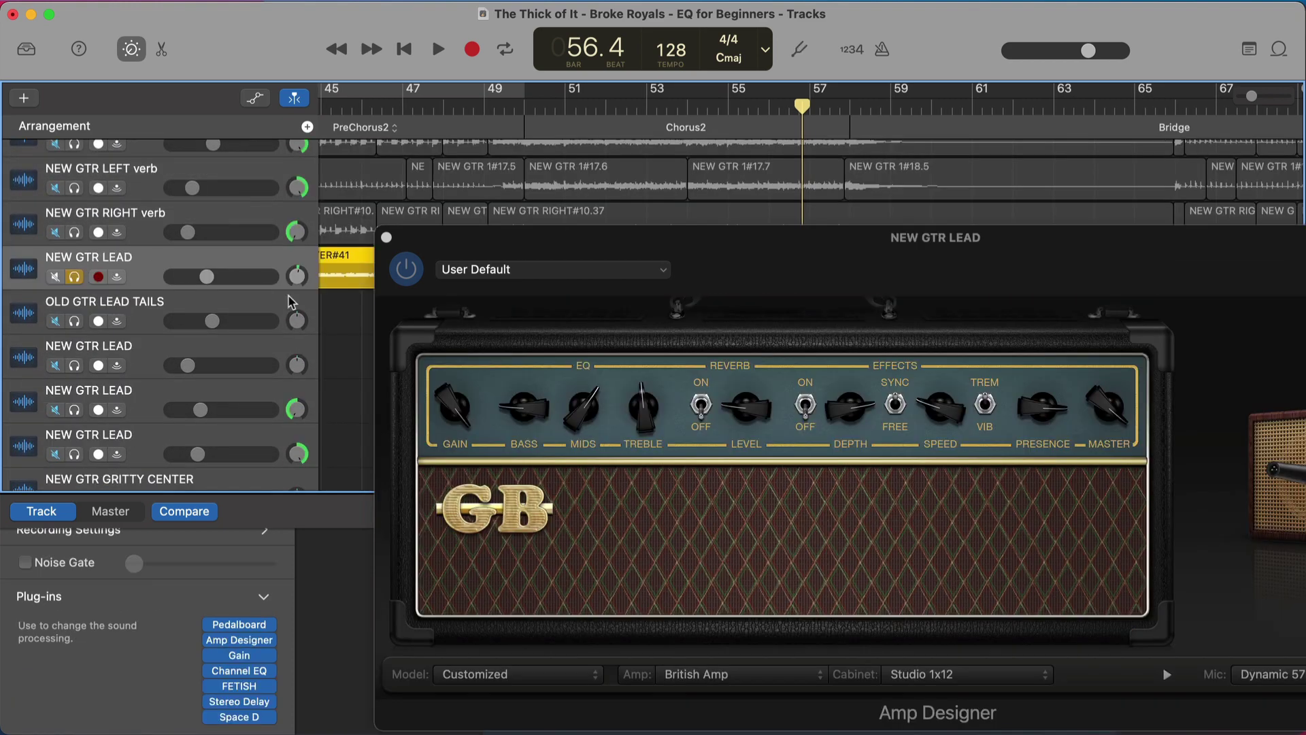
left_click(239, 671)
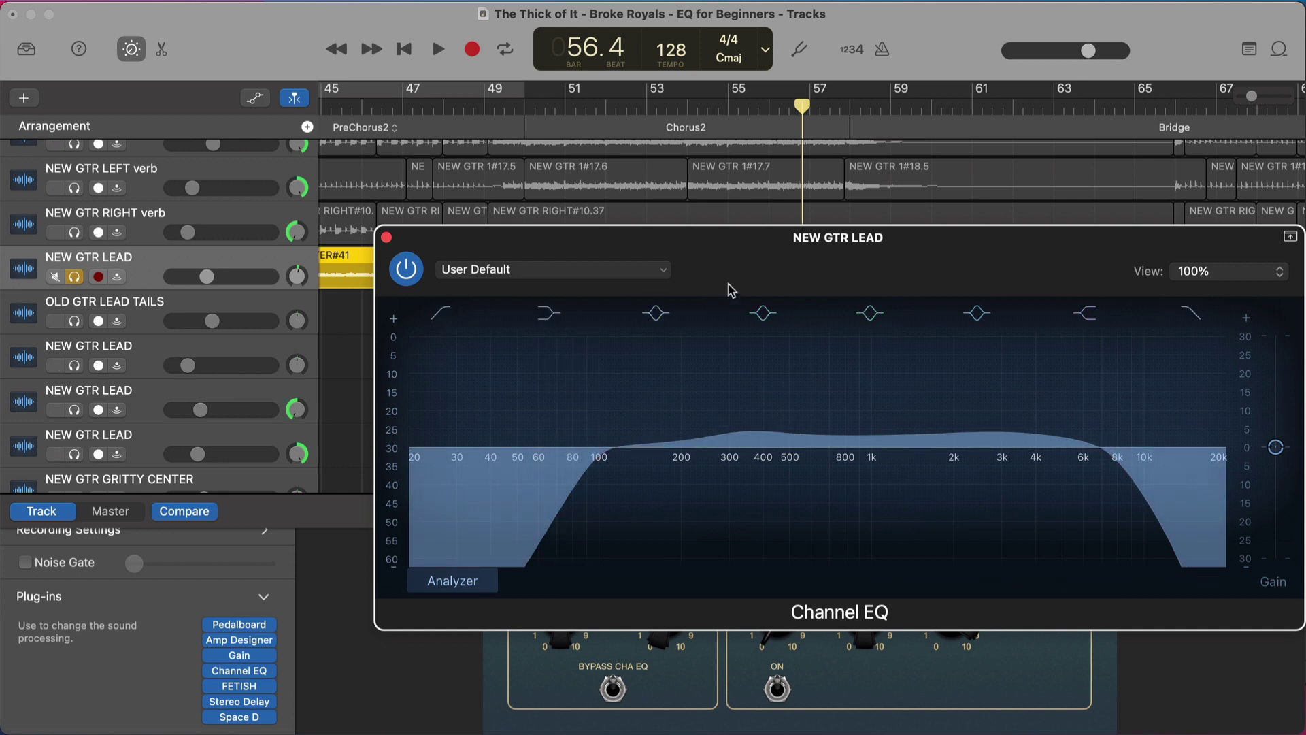
left_click_drag(818, 254, 708, 251)
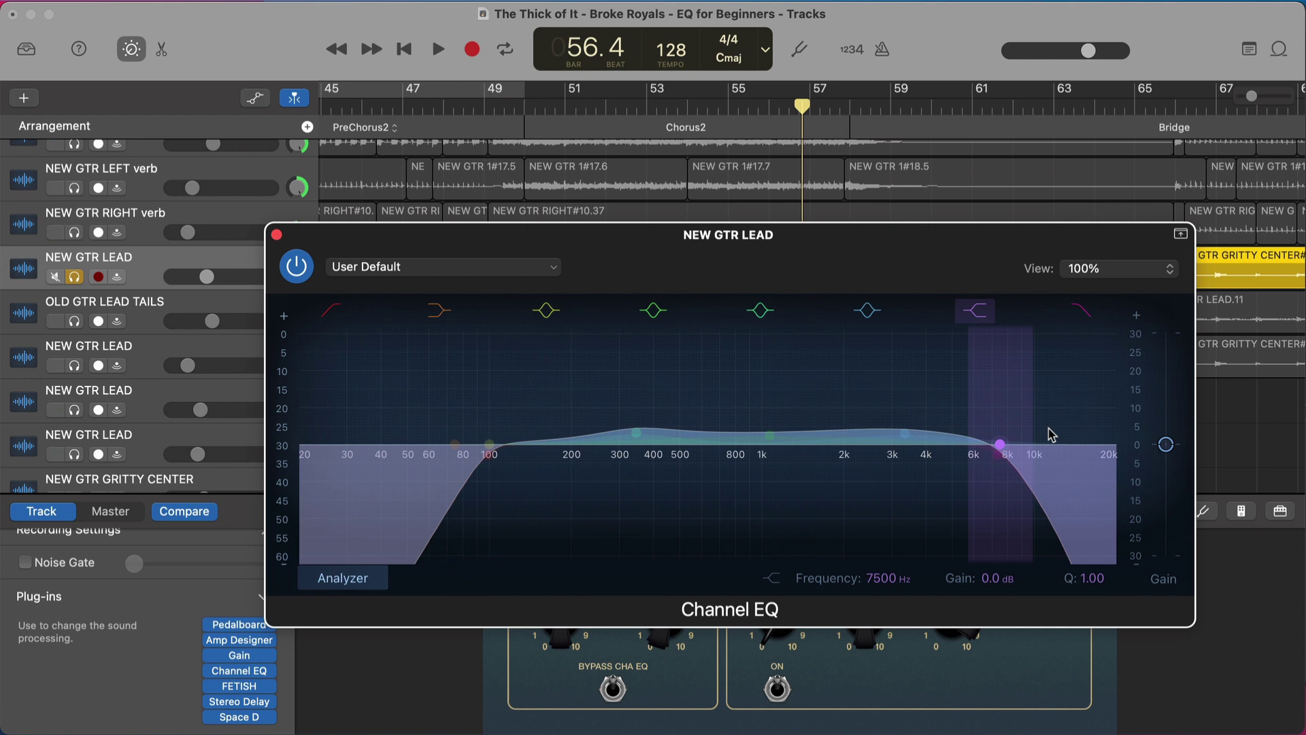
- Compare a +23.5 dB high shelf at 6800 Hz against the 7300 Hz high cut, keeping the cut
left_click(1082, 310)
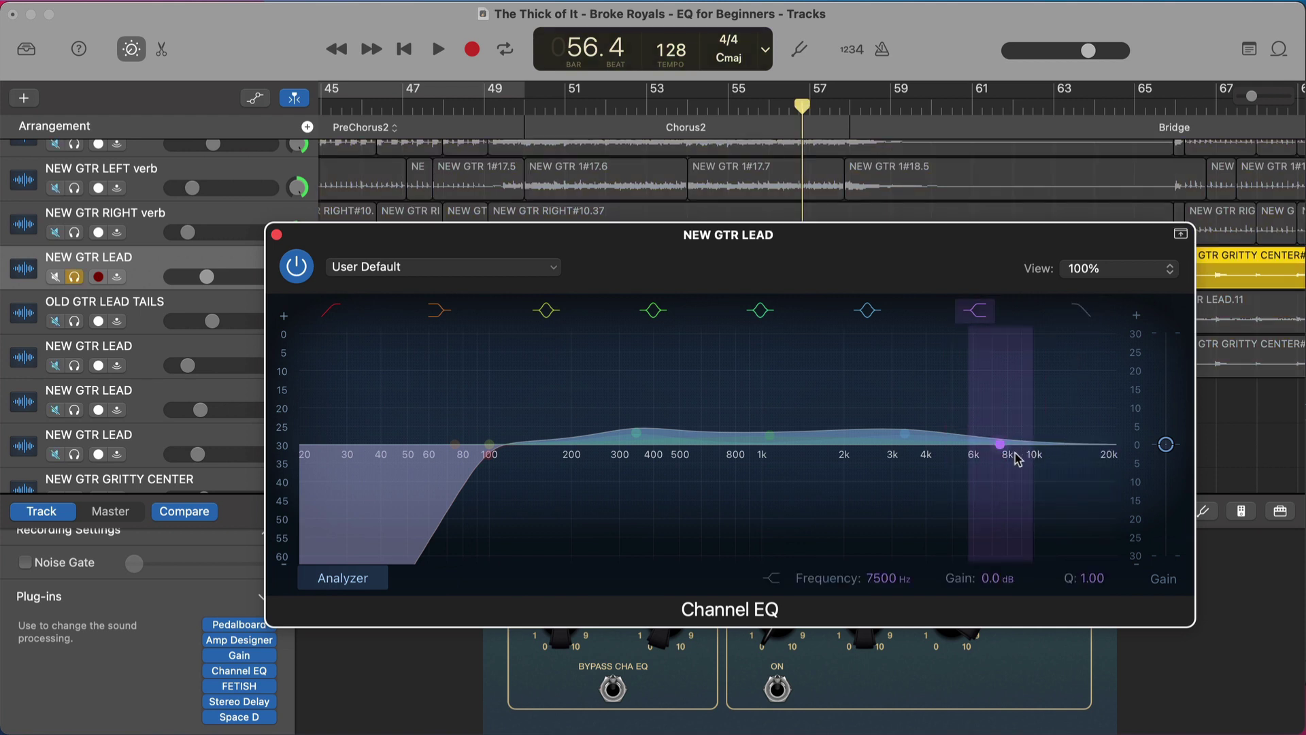
key("space")
left_click_drag(1000, 445, 997, 321)
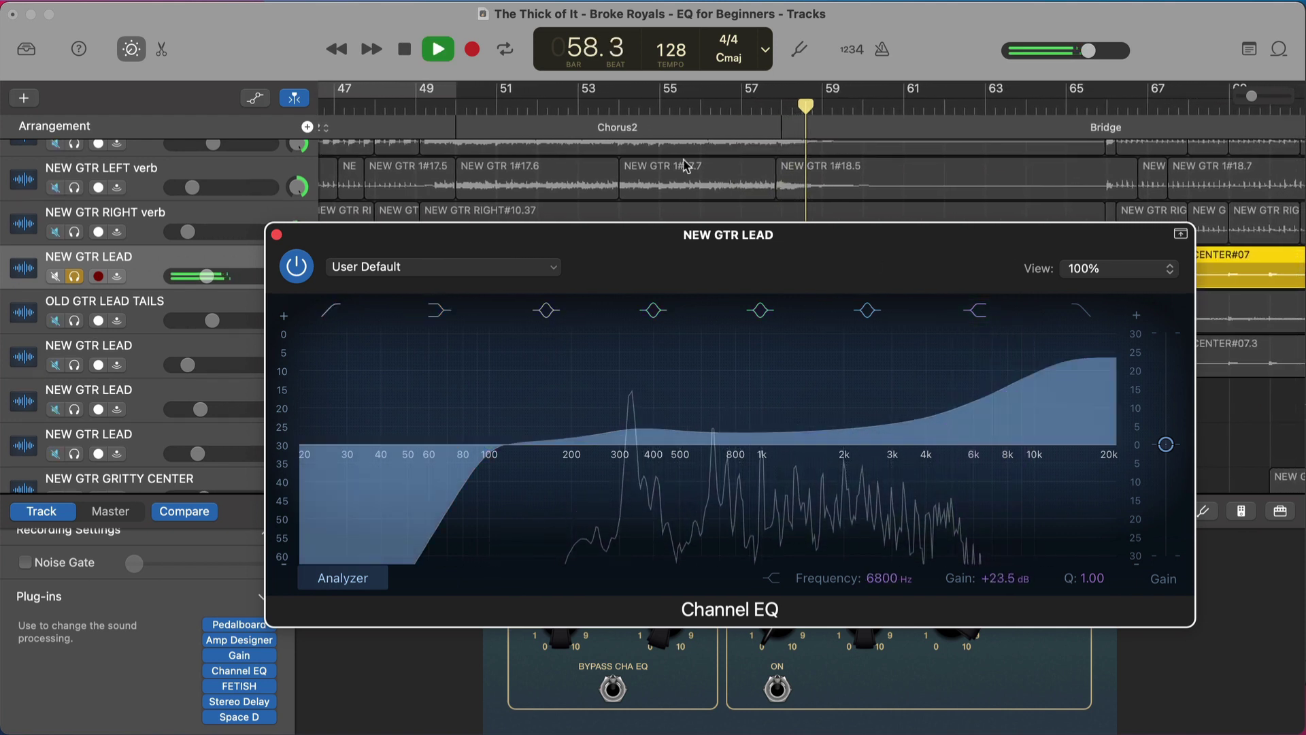
key("space")
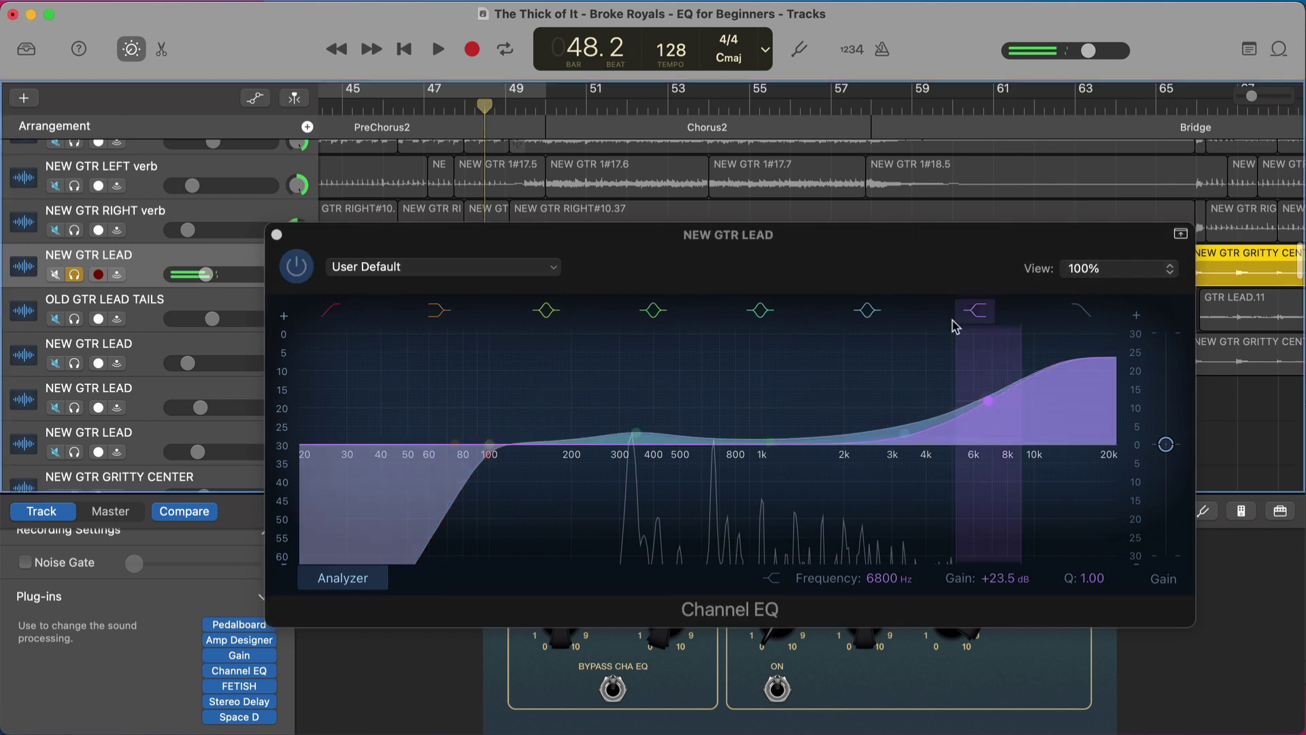
key("space")
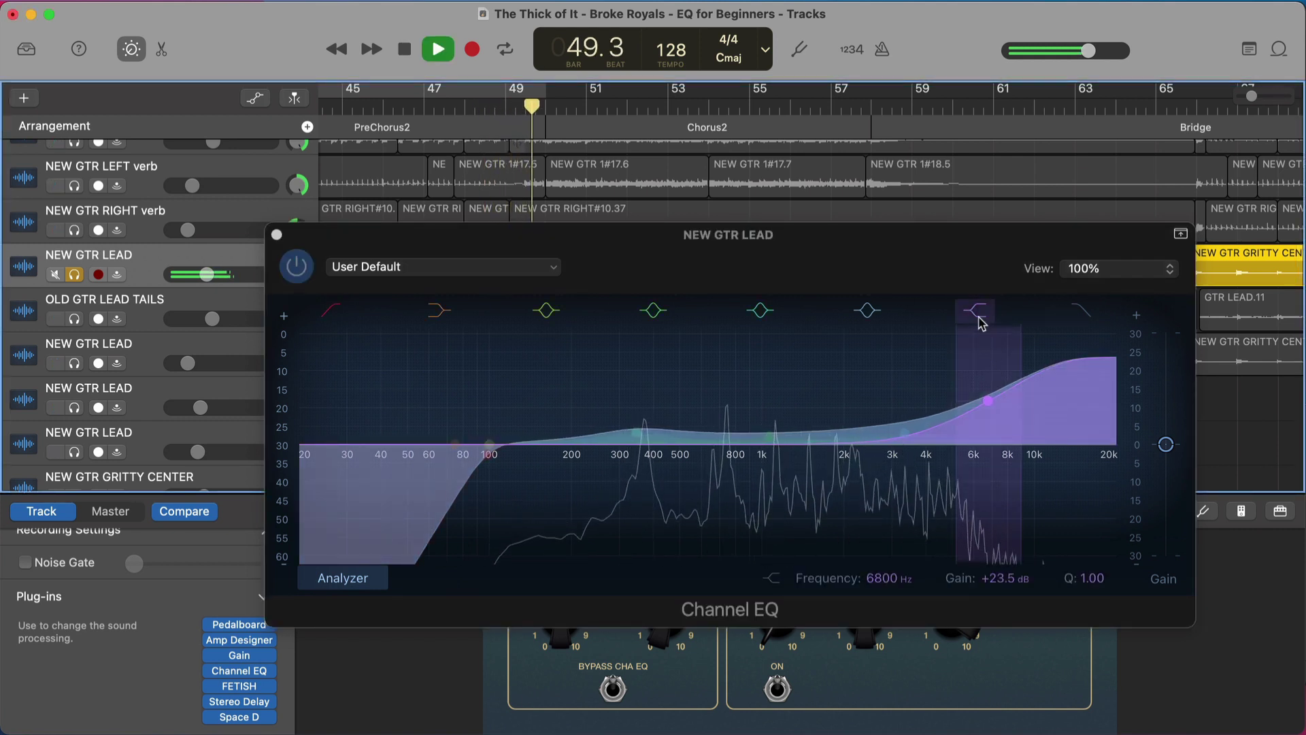
left_click(978, 314)
left_click(1081, 310)
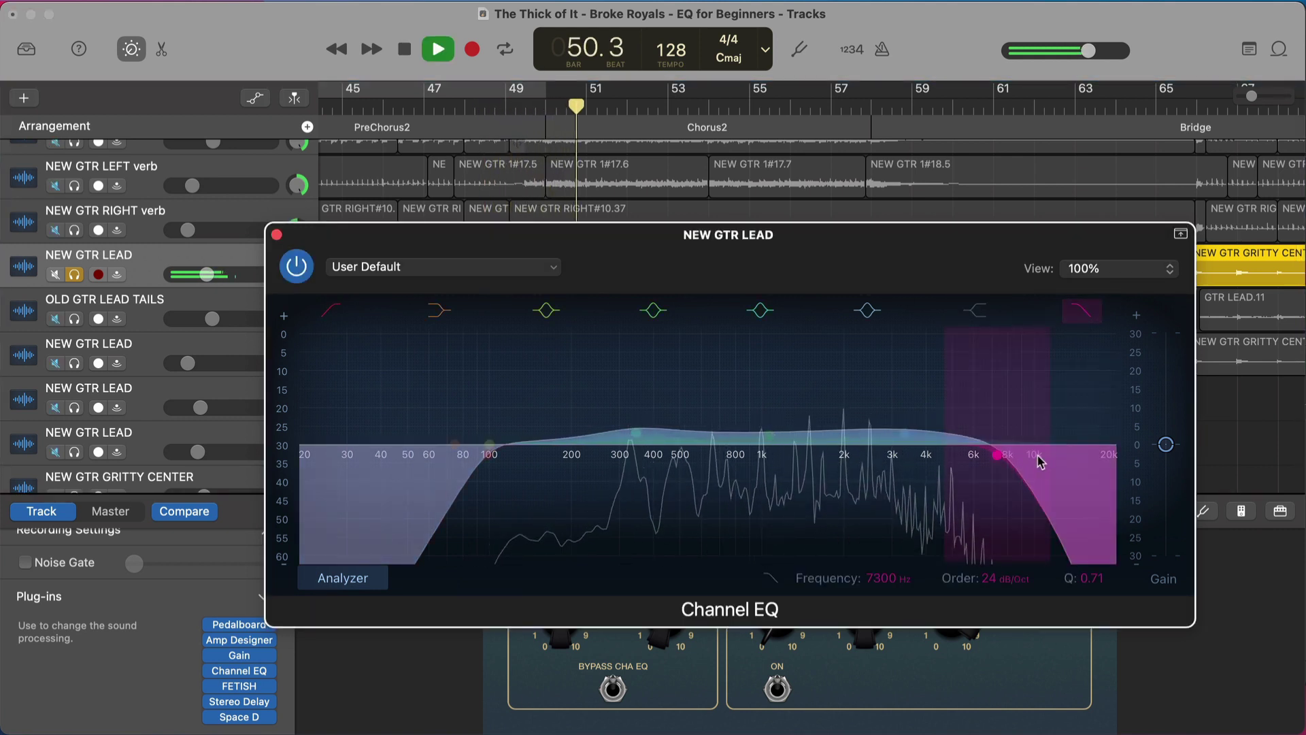
- Unsolo NEW GTR LEAD, stop playback and close its Channel EQ window
left_click(76, 274)
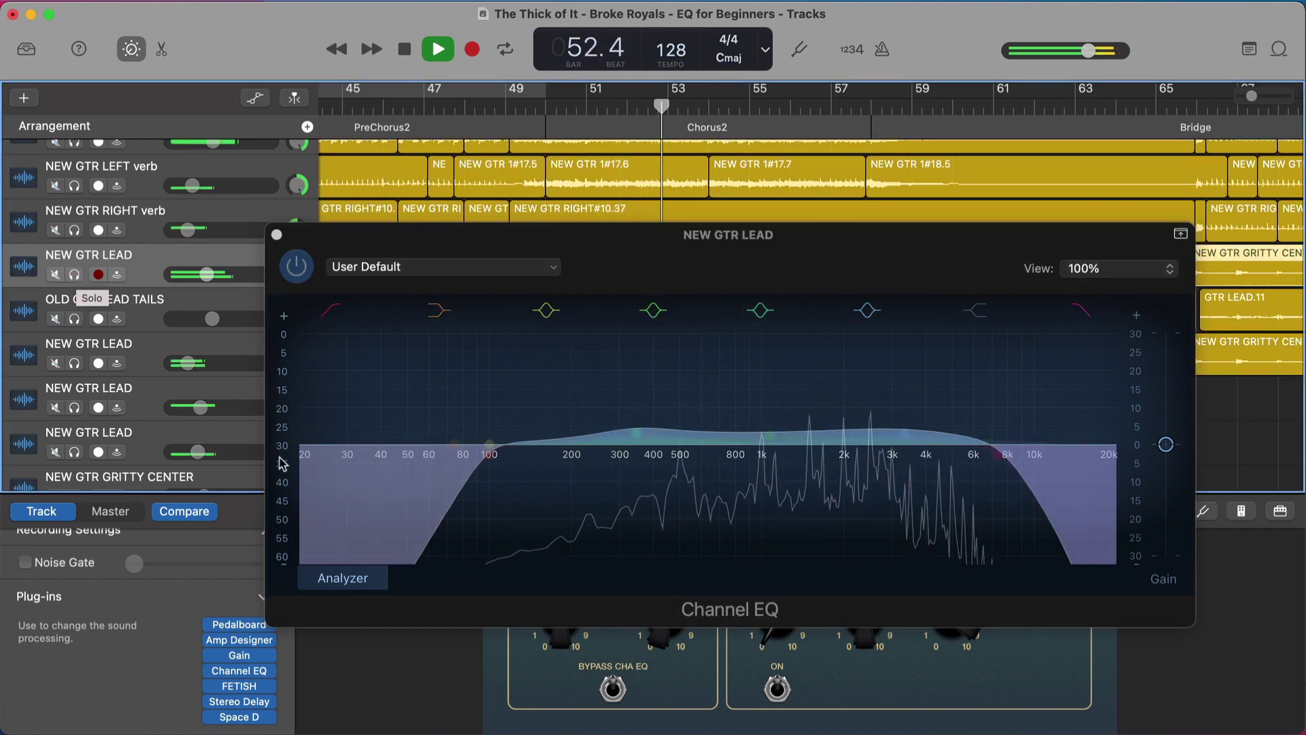
key("space")
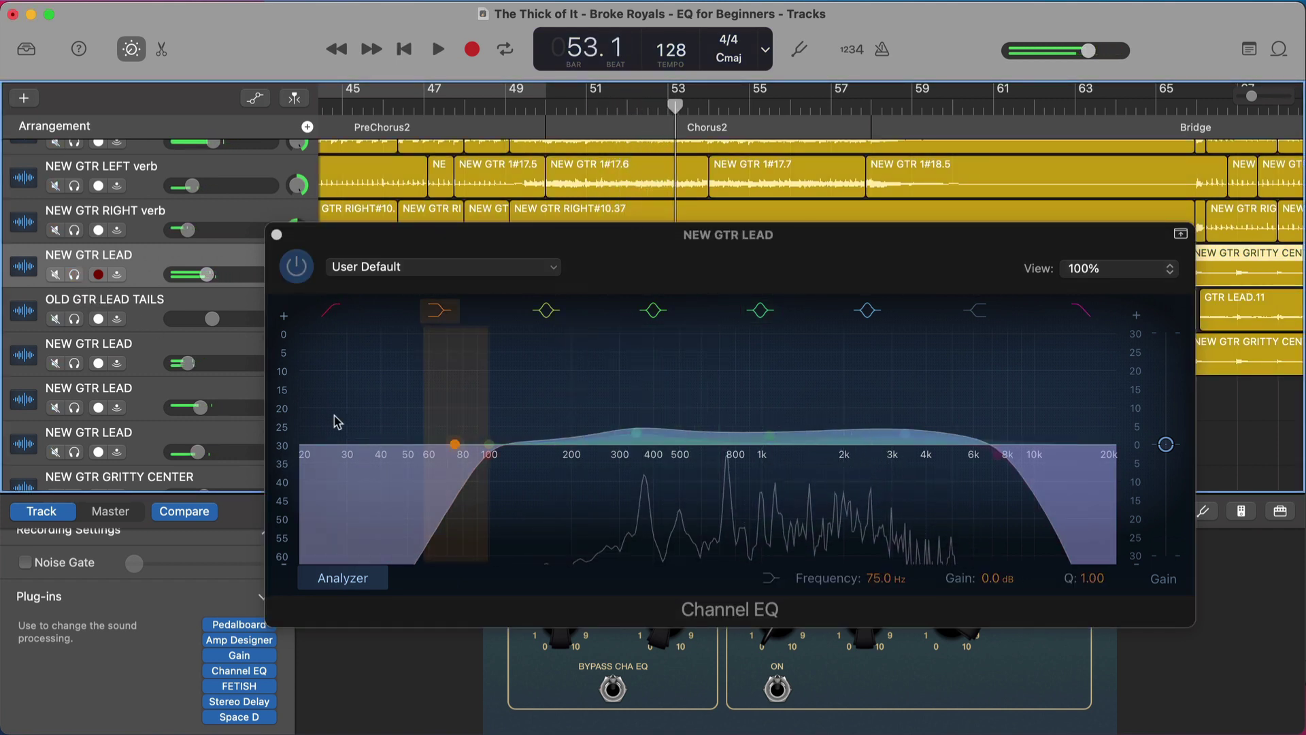
left_click(276, 234)
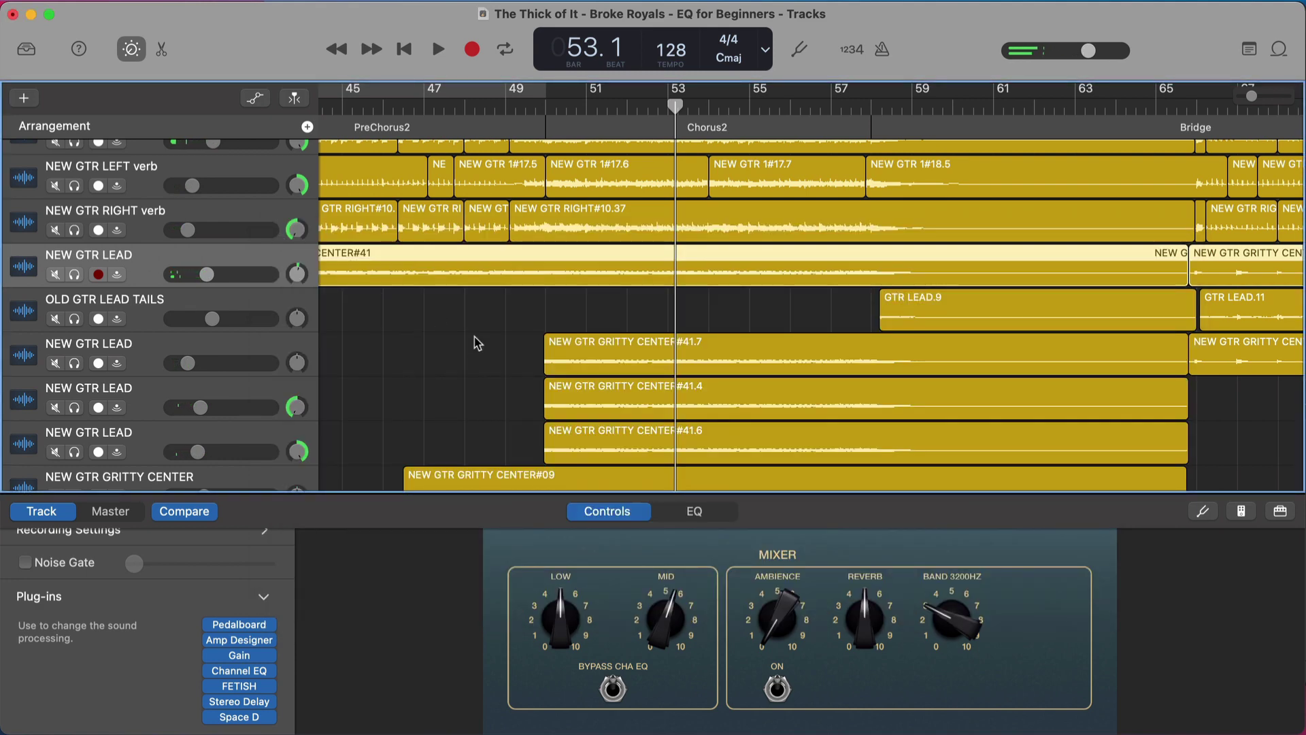
scroll(475, 341, "up", 10)
scroll(475, 341, "up", 5)
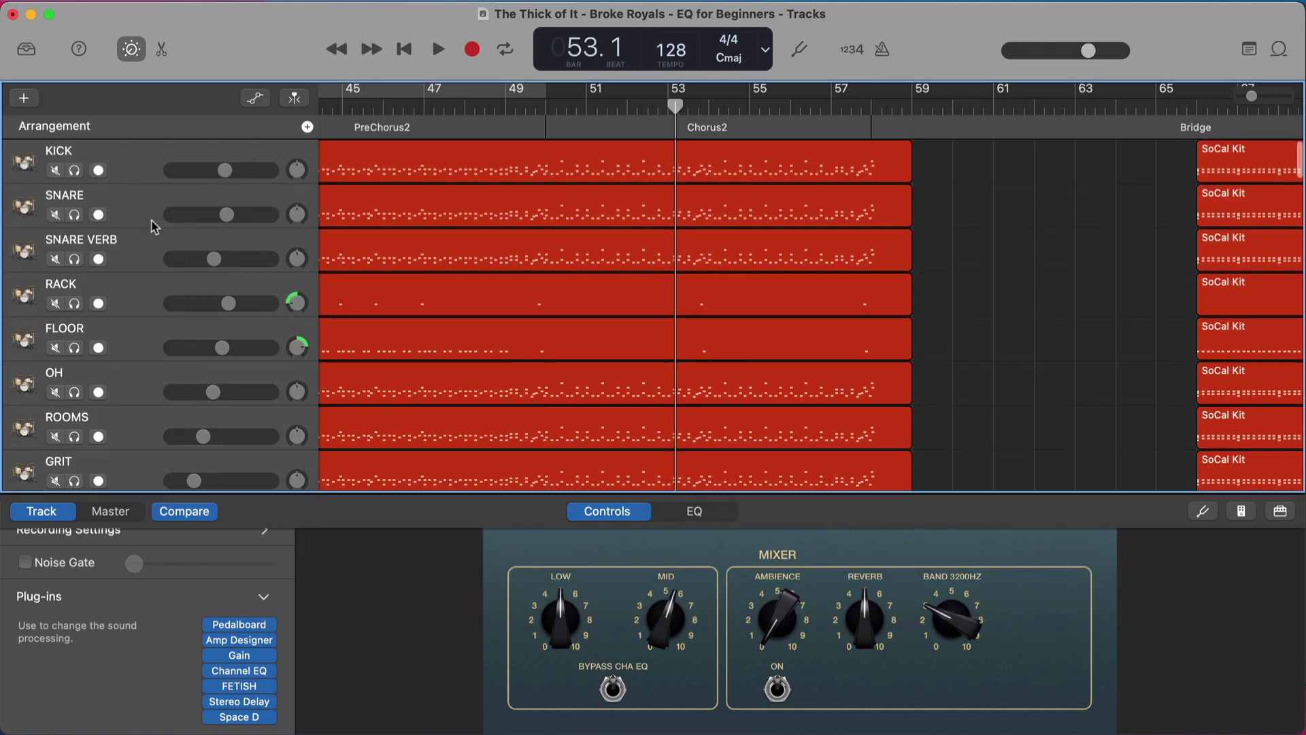
- Audition the snare's Channel EQ (low cut near 100 Hz, bump near 200 Hz) soloed, then unsolo and close it
left_click(143, 217)
left_click(239, 624)
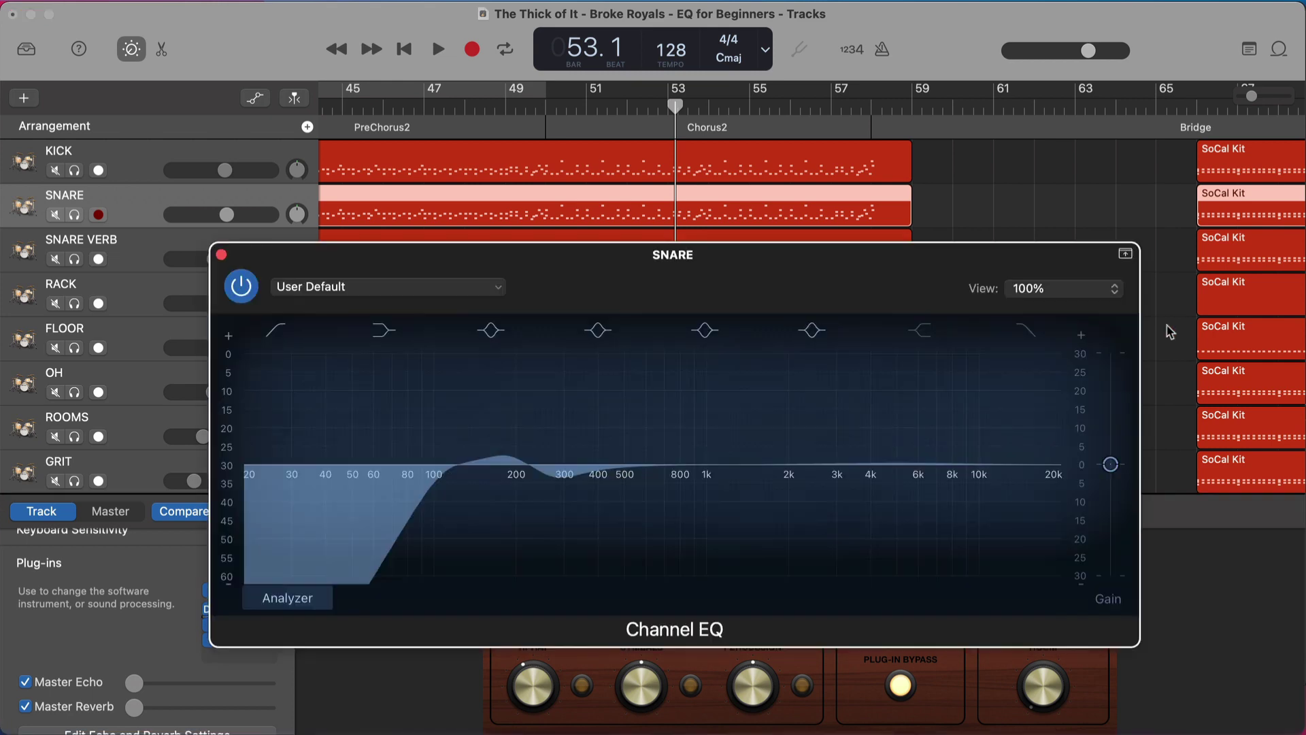
key("s")
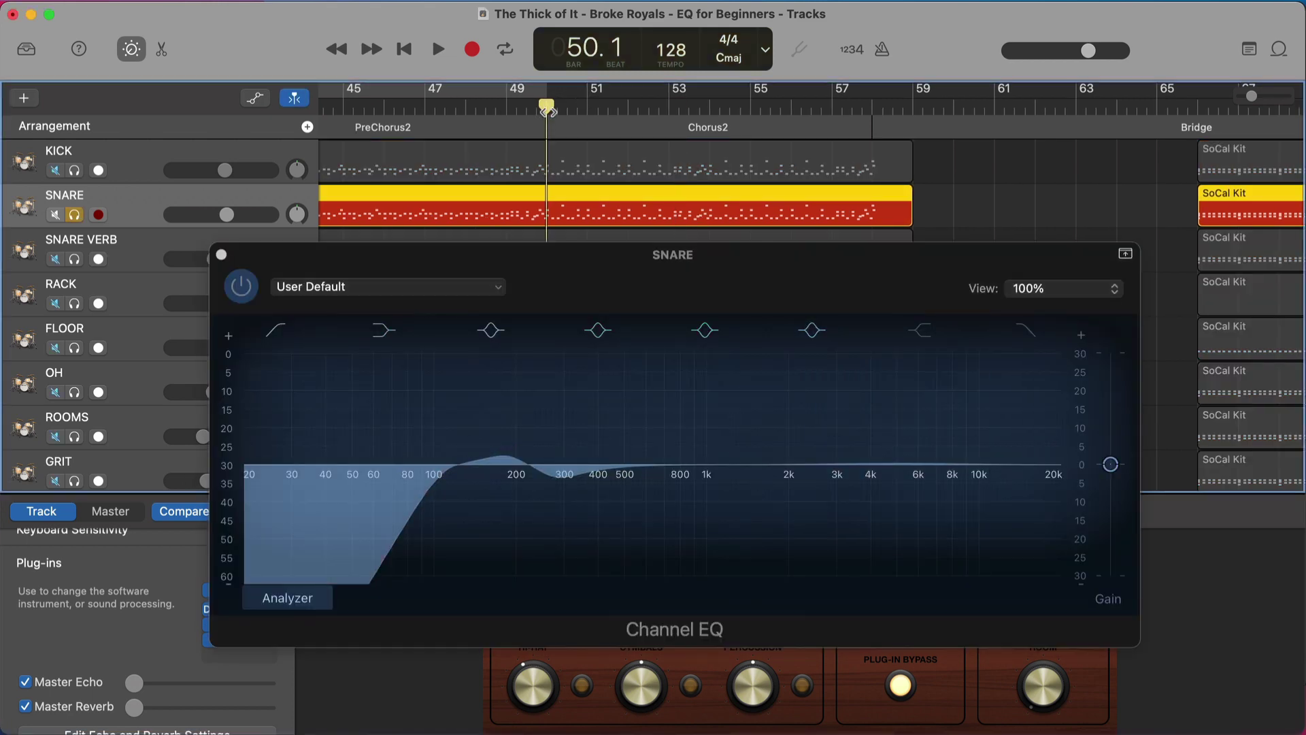
key("space")
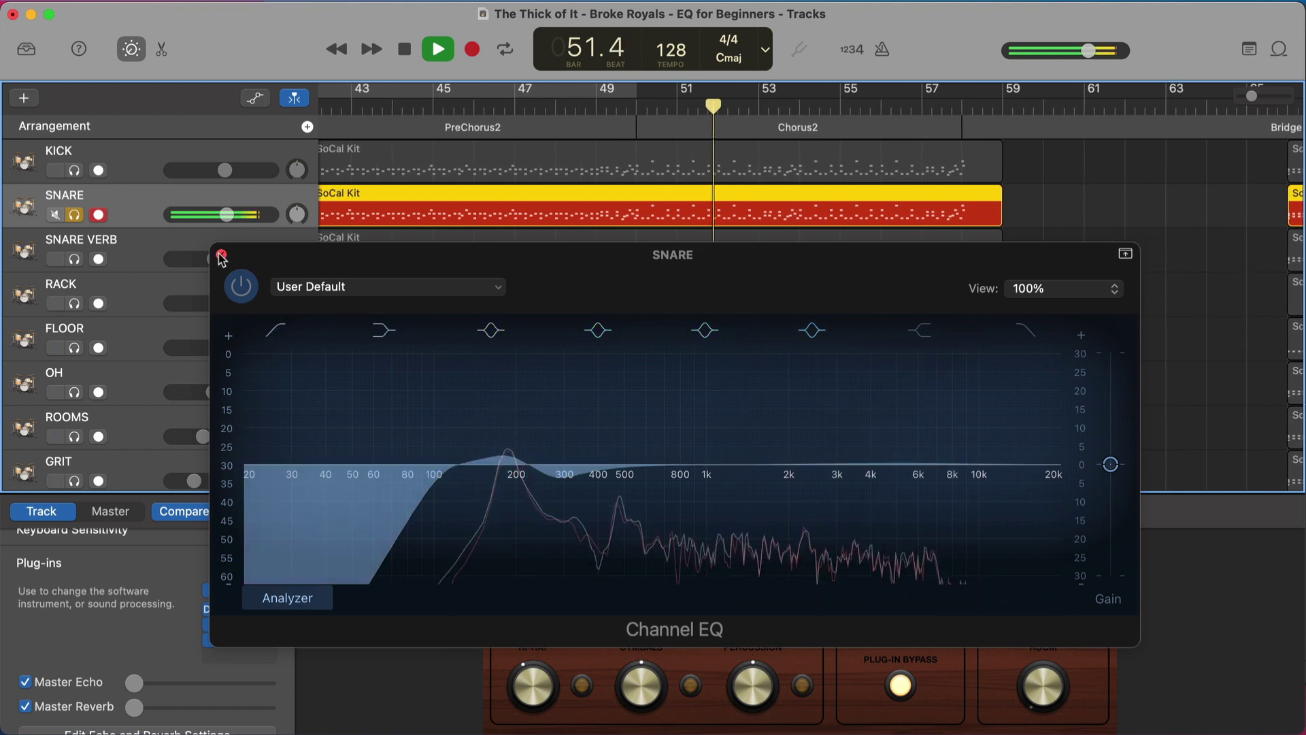
left_click(75, 217)
key("space")
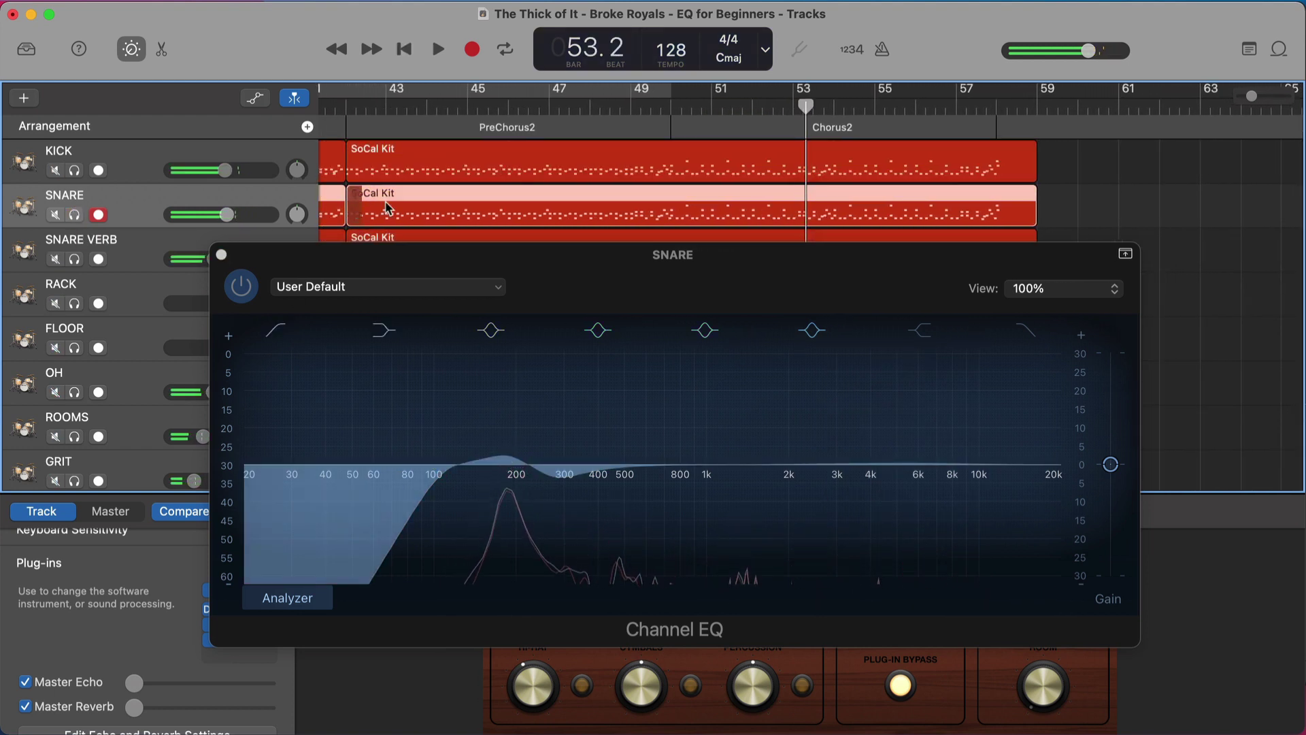
left_click(221, 254)
- Scroll to the VOX LEAD track and open its Channel EQ
scroll(501, 291, "down", 15)
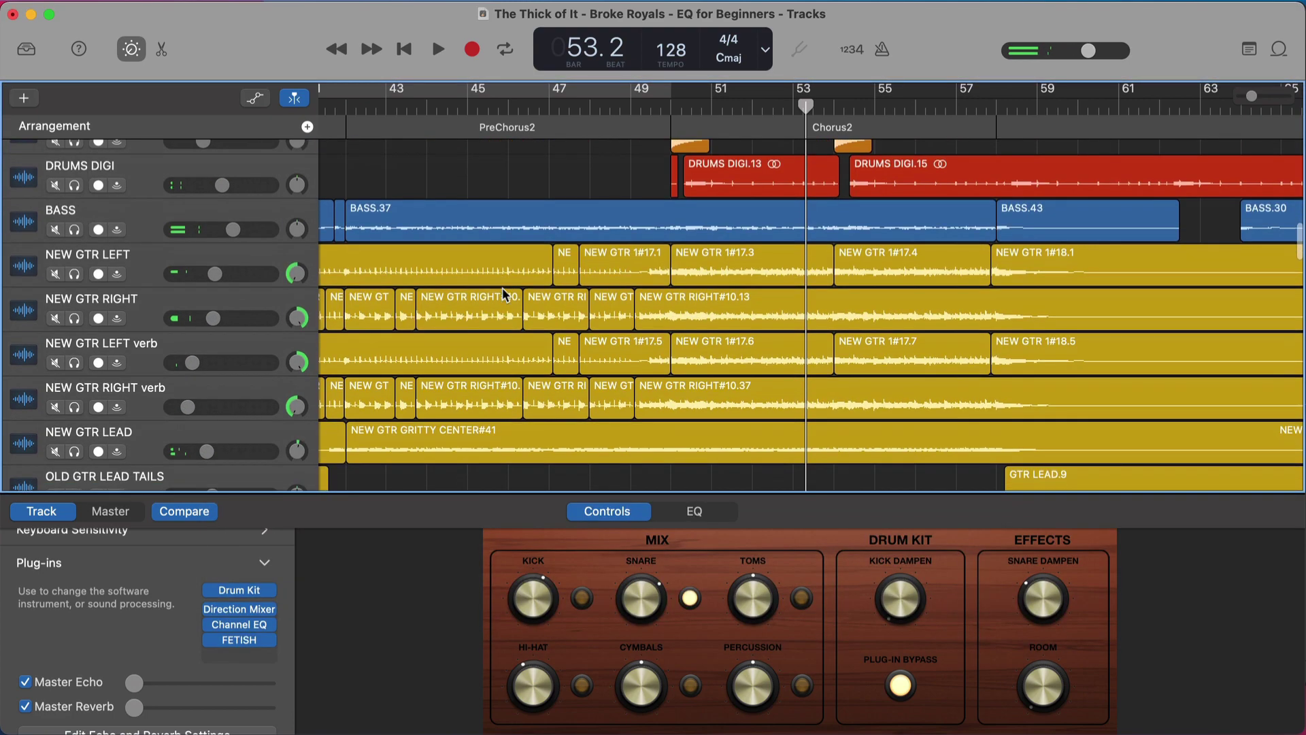
scroll(470, 428, "down", 15)
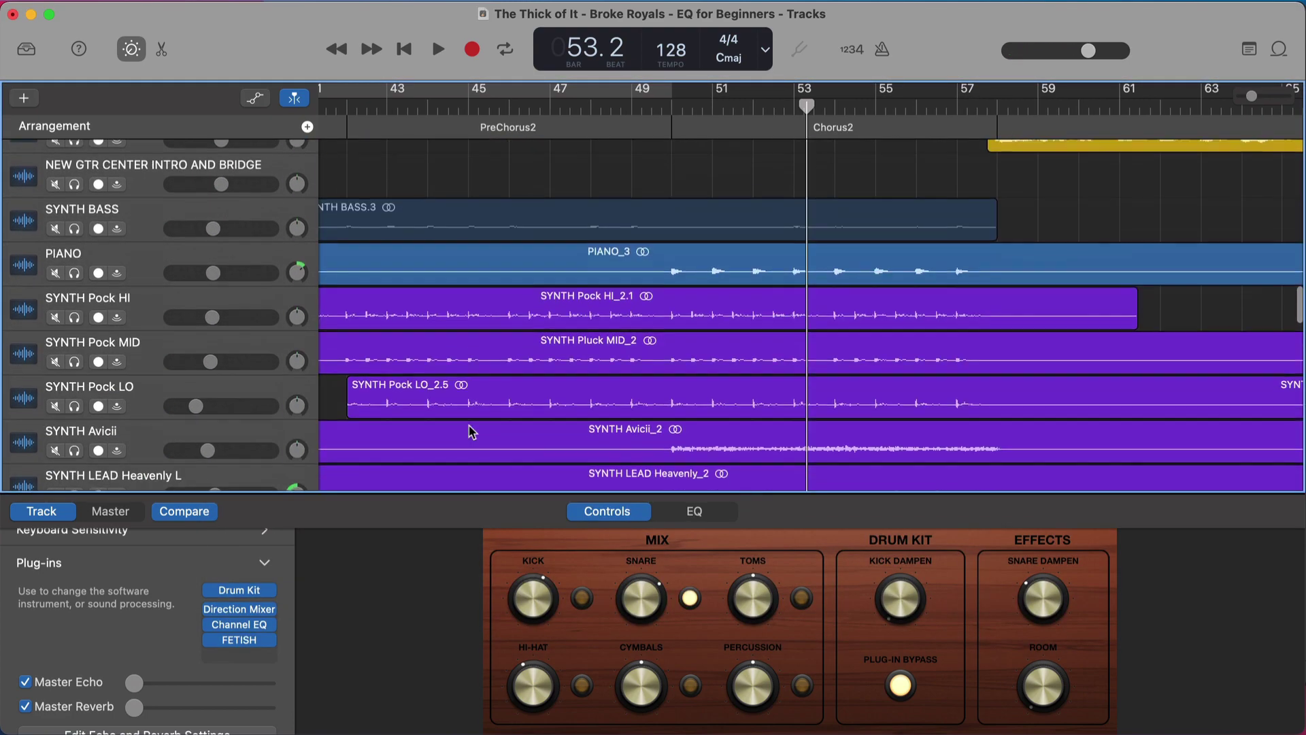
scroll(449, 434, "down", 3)
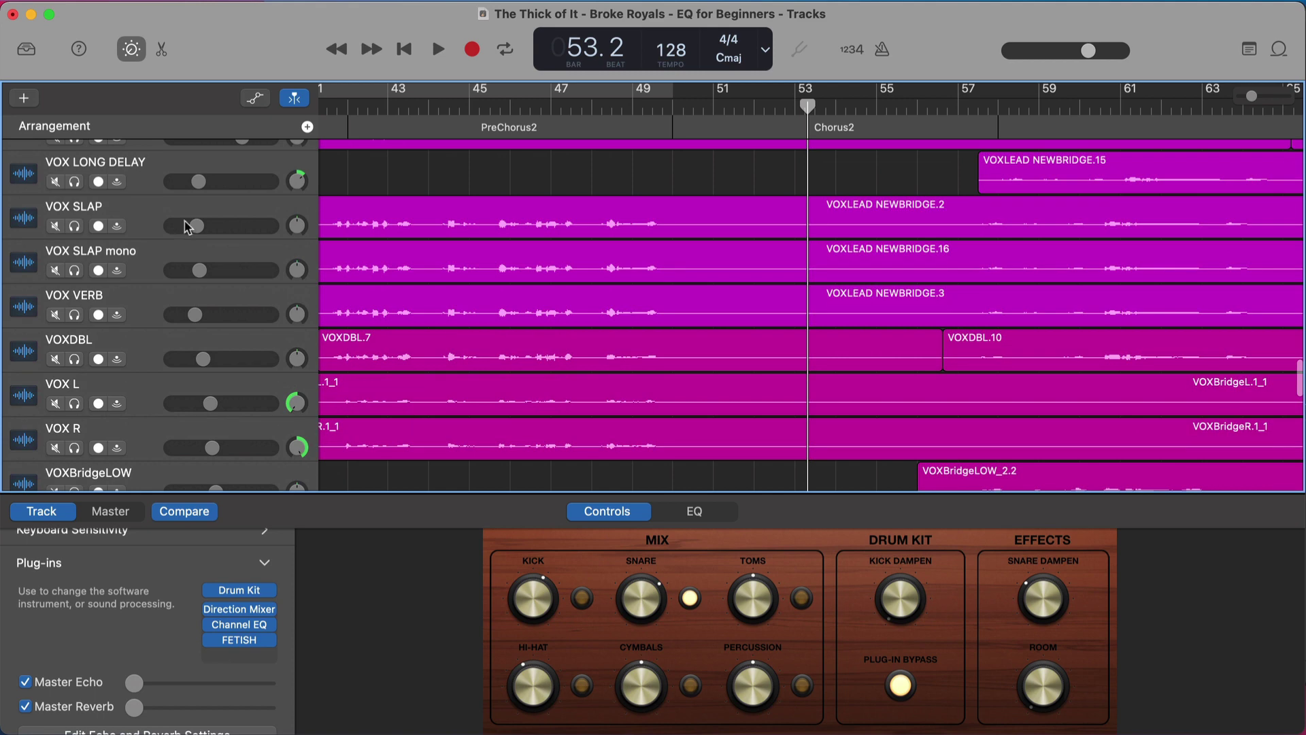
scroll(188, 227, "up", 3)
left_click(170, 196)
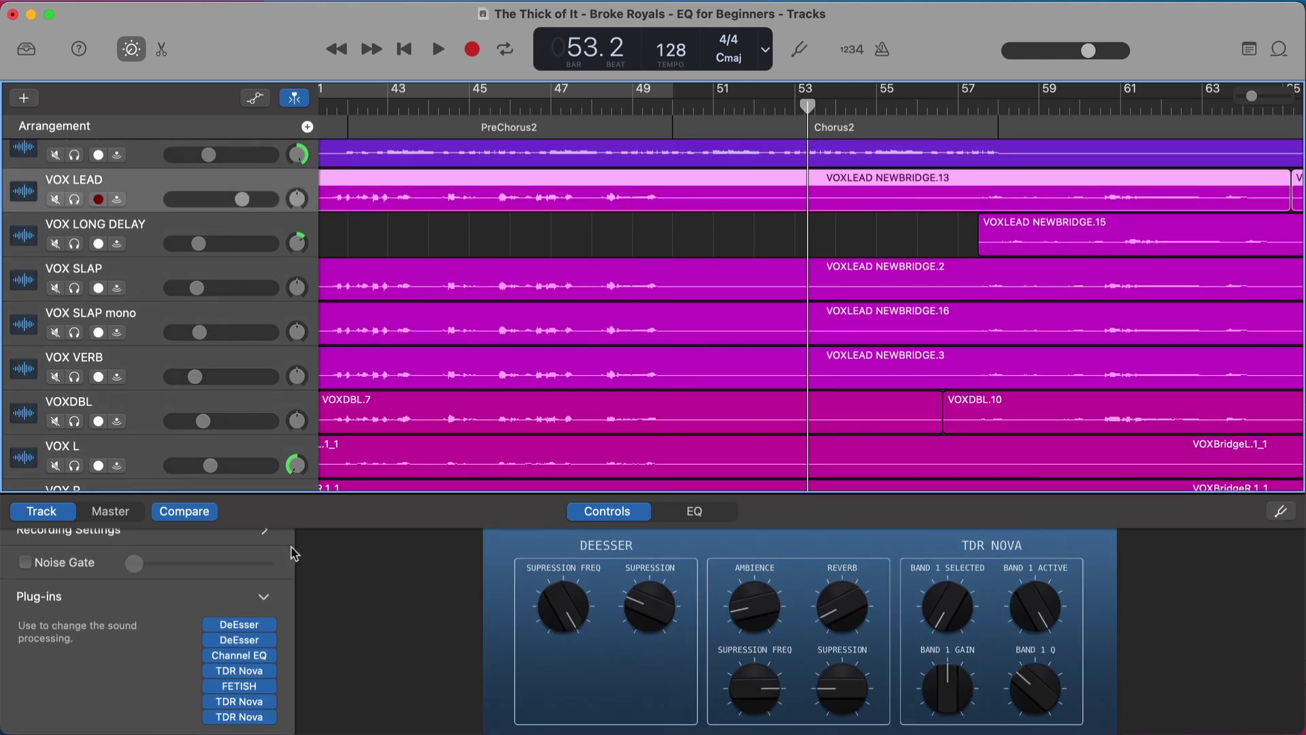
left_click(239, 655)
left_click(239, 656)
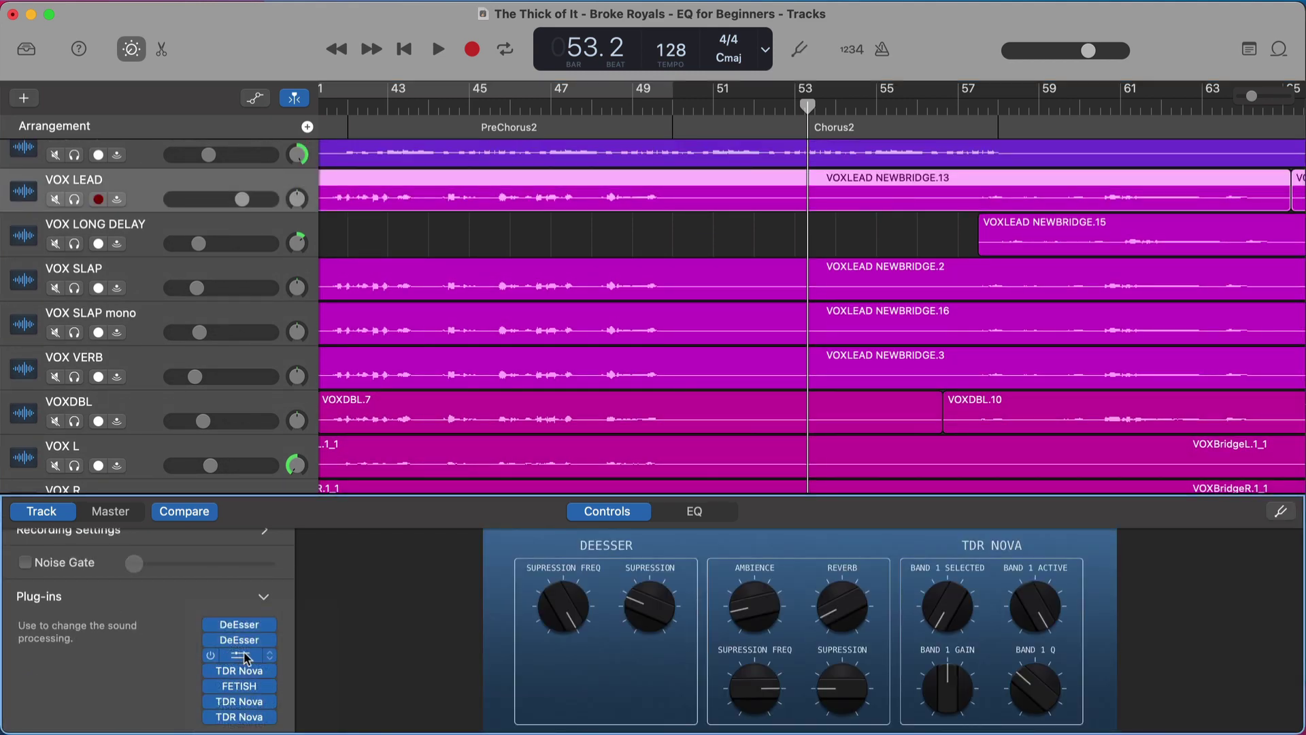
left_click(245, 656)
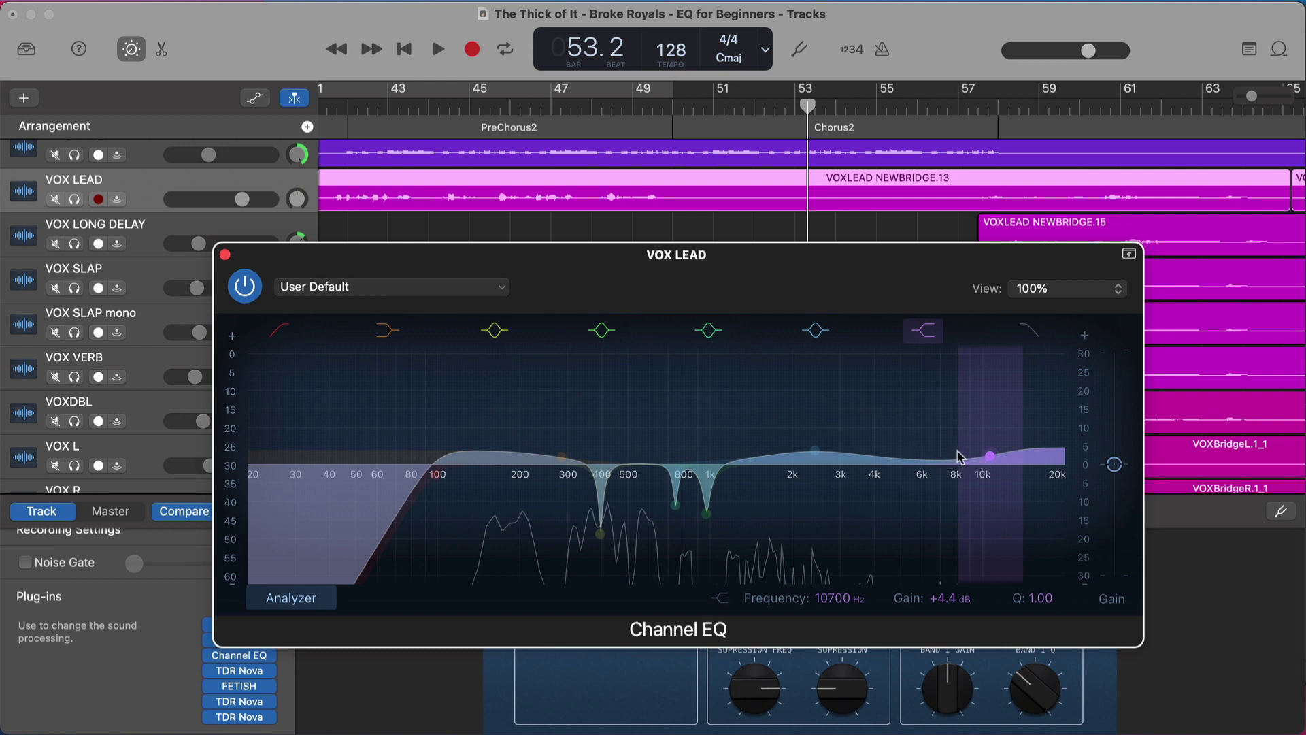
- Solo the lead vocal, replay from bar 44, and ease the 10300 Hz high shelf to +5.2 dB
key("s")
key("space")
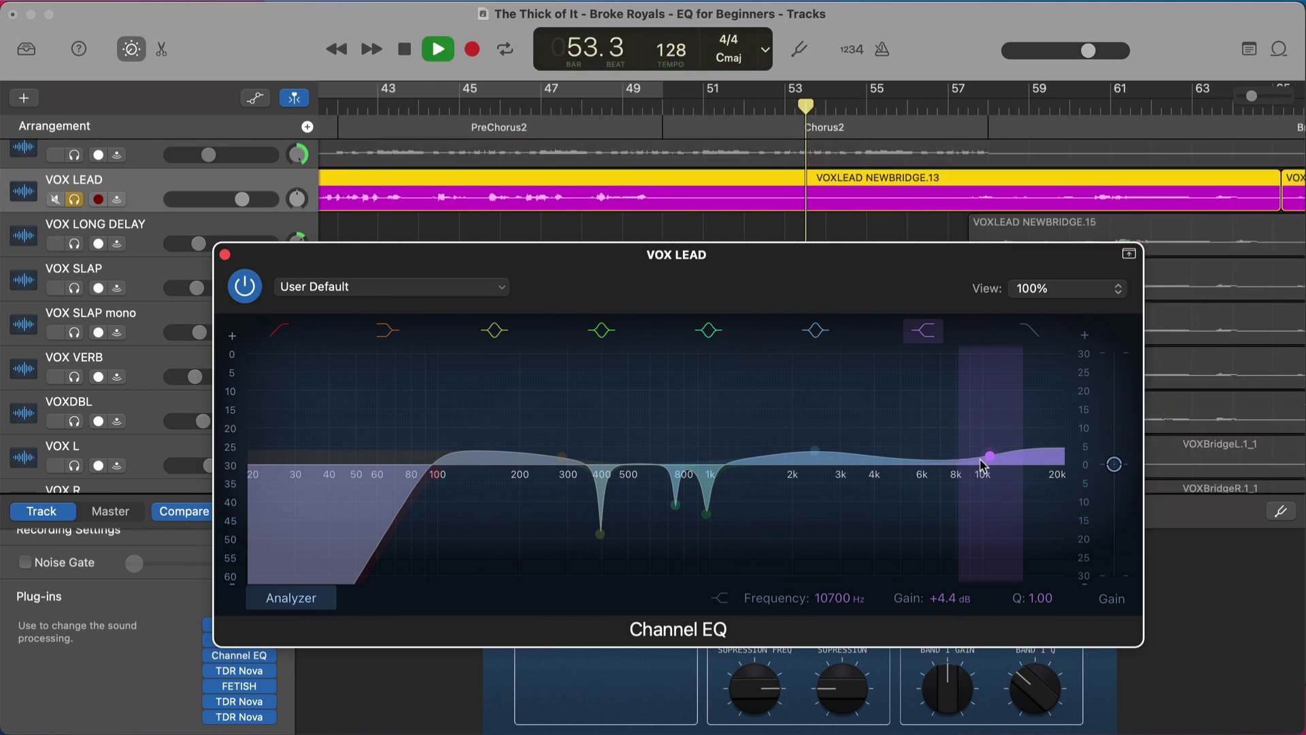
key("space")
left_click(559, 103)
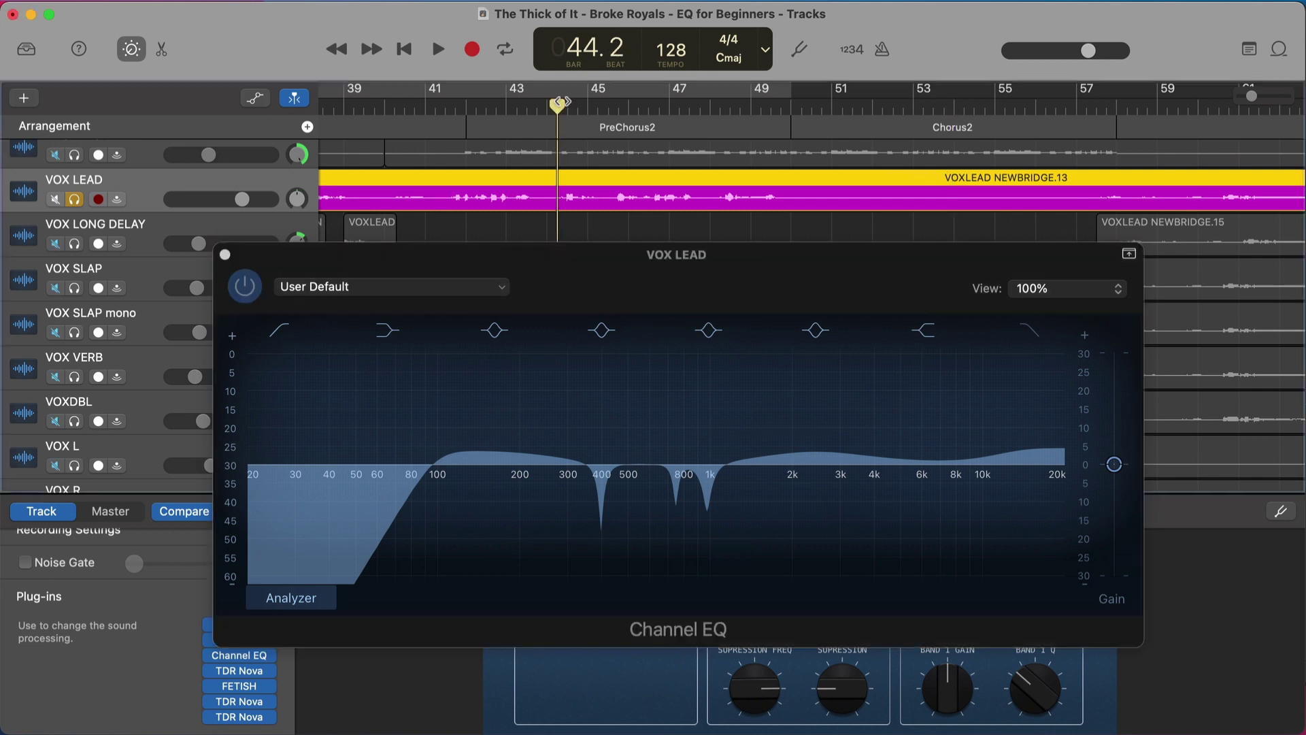
key("space")
mouse_move(998, 460)
left_mouse_down()
mouse_move(971, 382)
mouse_move(987, 454)
left_mouse_up()
key("space")
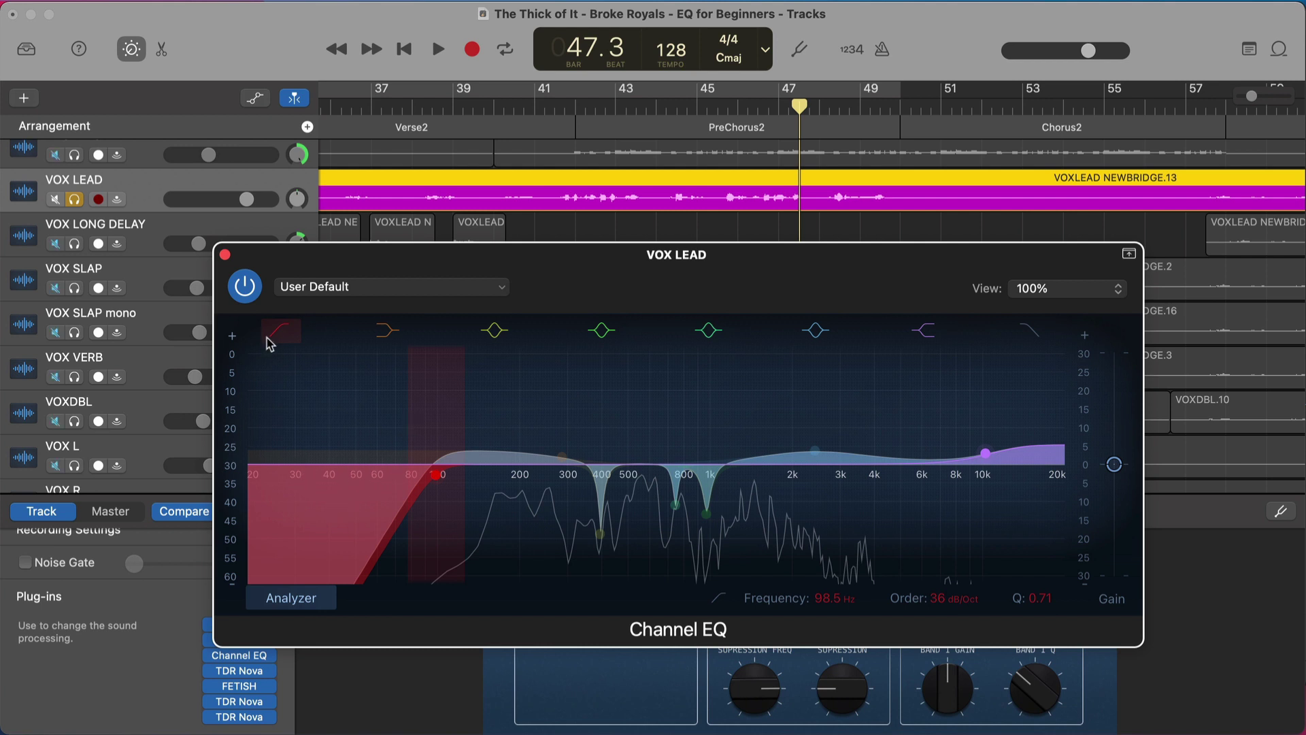
- Close the lead vocal's EQ and bring up the BASS track's Channel EQ
left_click(225, 256)
scroll(468, 272, "up", 10)
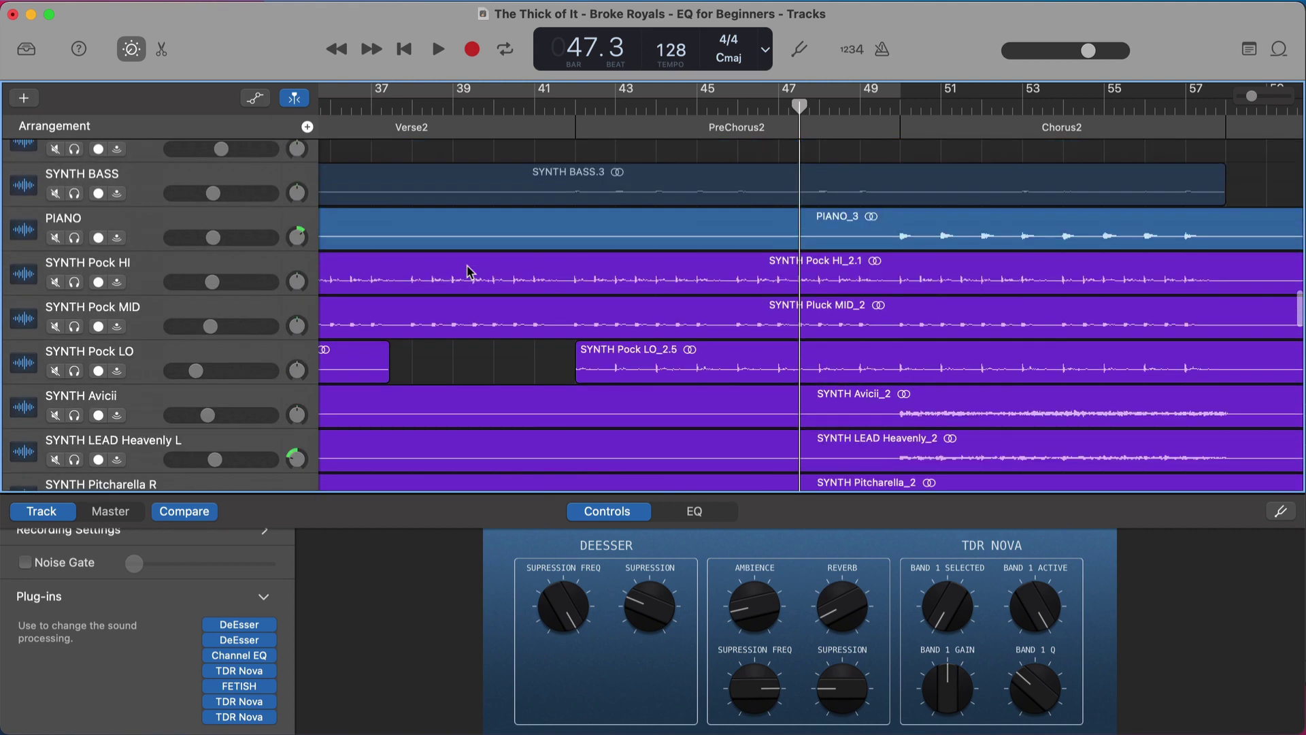
scroll(468, 272, "up", 15)
left_click(143, 212)
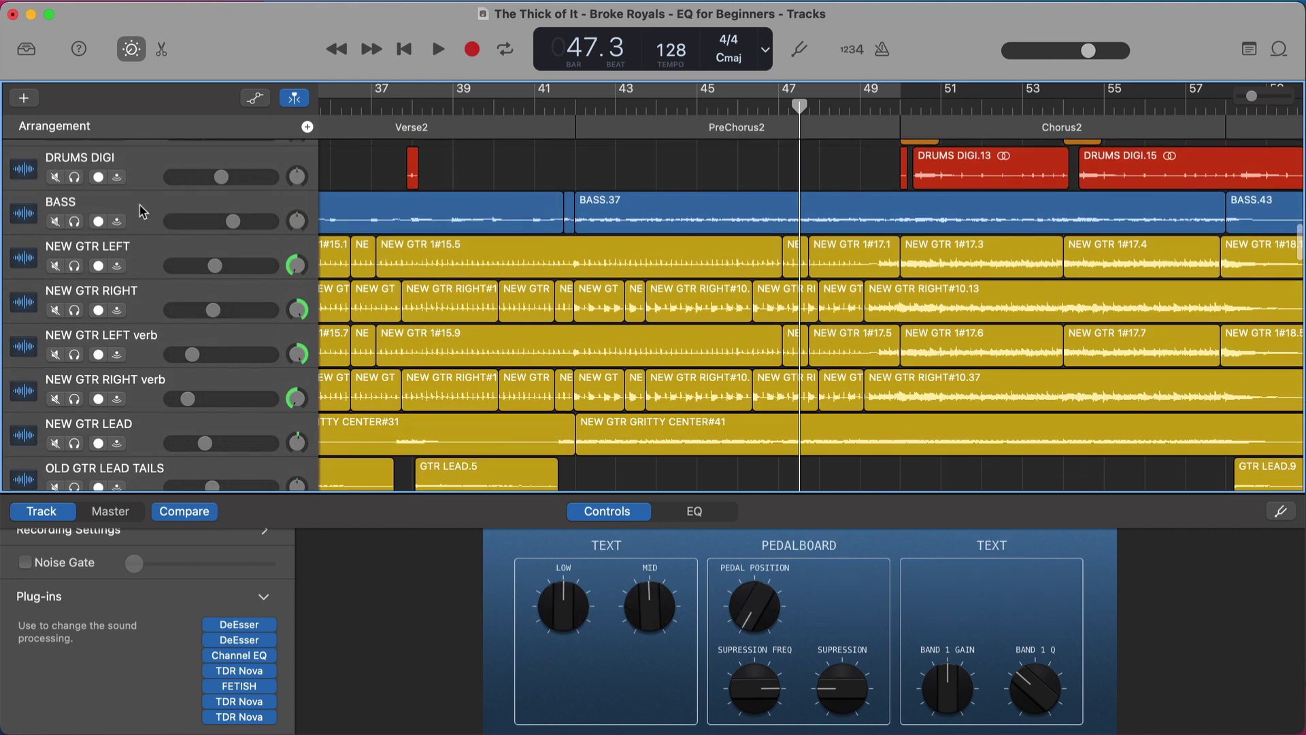
left_click(255, 699)
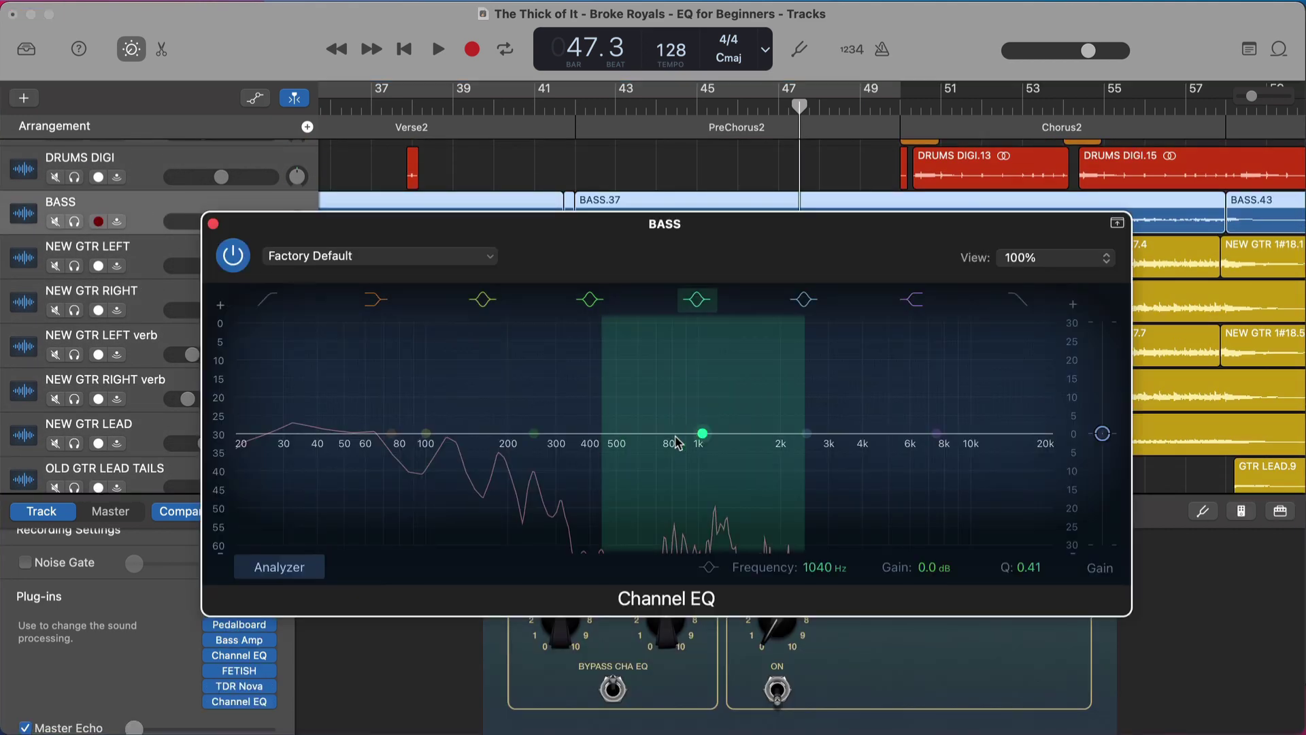
- Shape the bass EQ: low cut at 39.2 Hz, slight dip near 250 Hz, lift around 2.5 kHz
left_click_drag(700, 434, 537, 376)
left_click(540, 481, "alt")
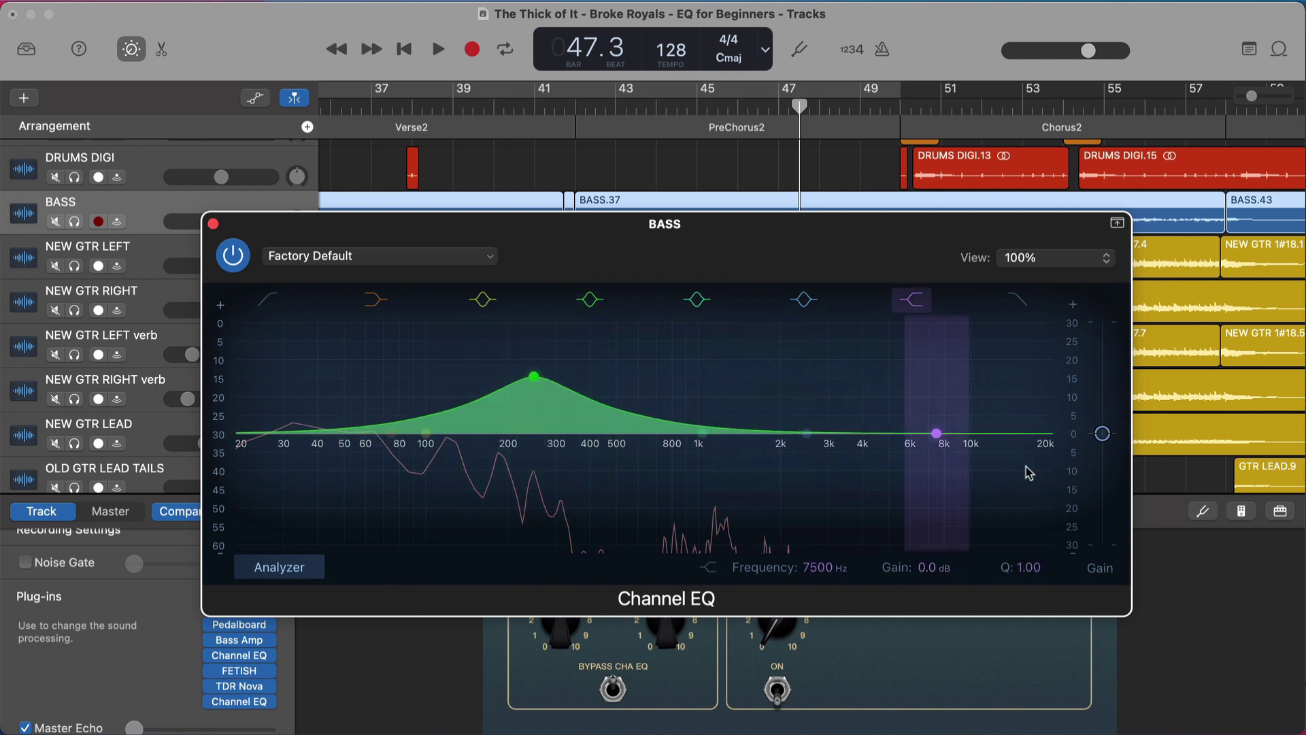
left_click_drag(958, 444, 948, 387)
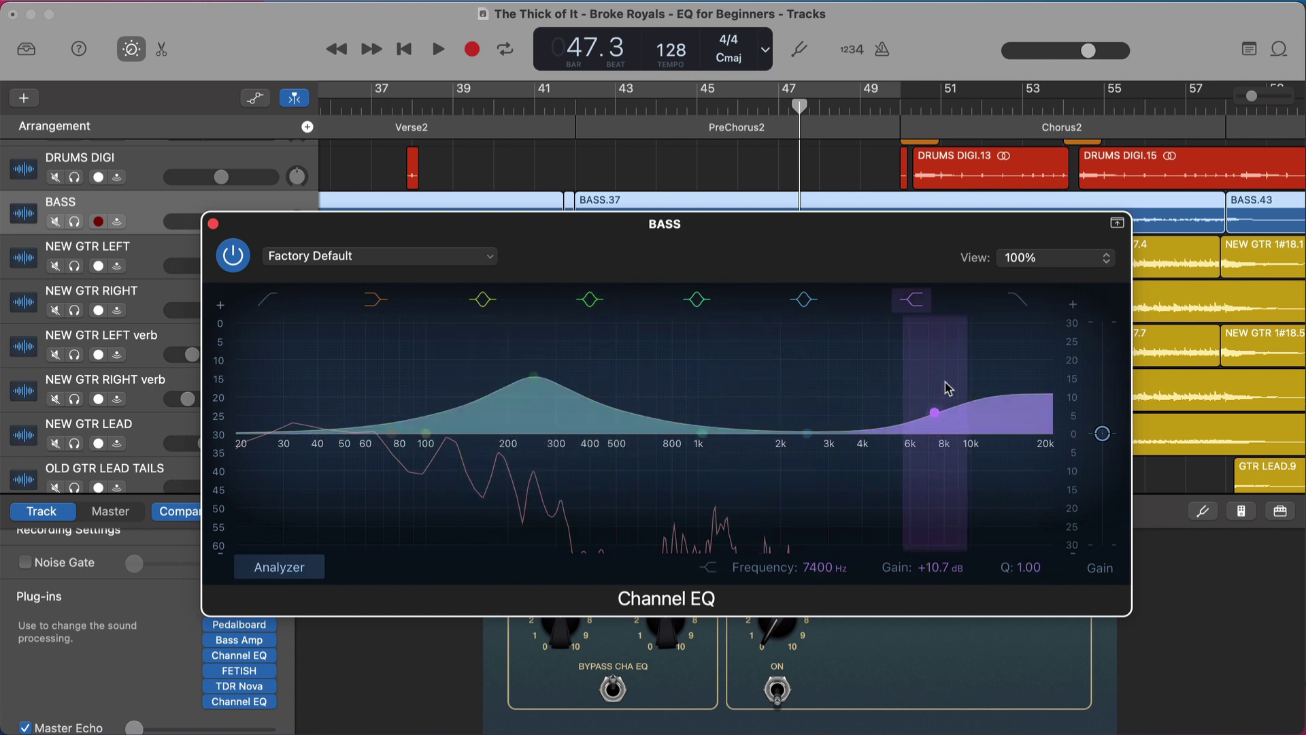
left_click(269, 300)
left_click_drag(535, 376, 558, 485)
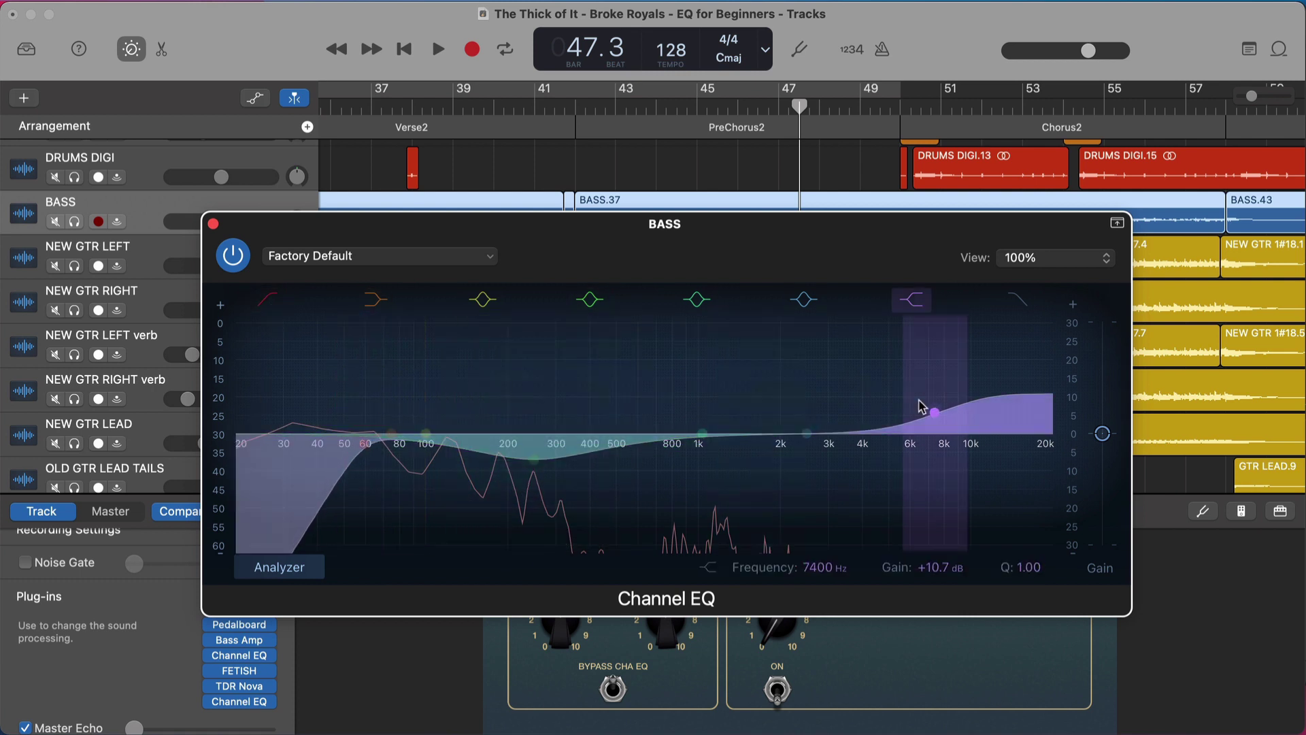
mouse_move(934, 413)
left_mouse_down()
mouse_move(935, 433)
mouse_move(935, 388)
mouse_move(936, 433)
left_mouse_up()
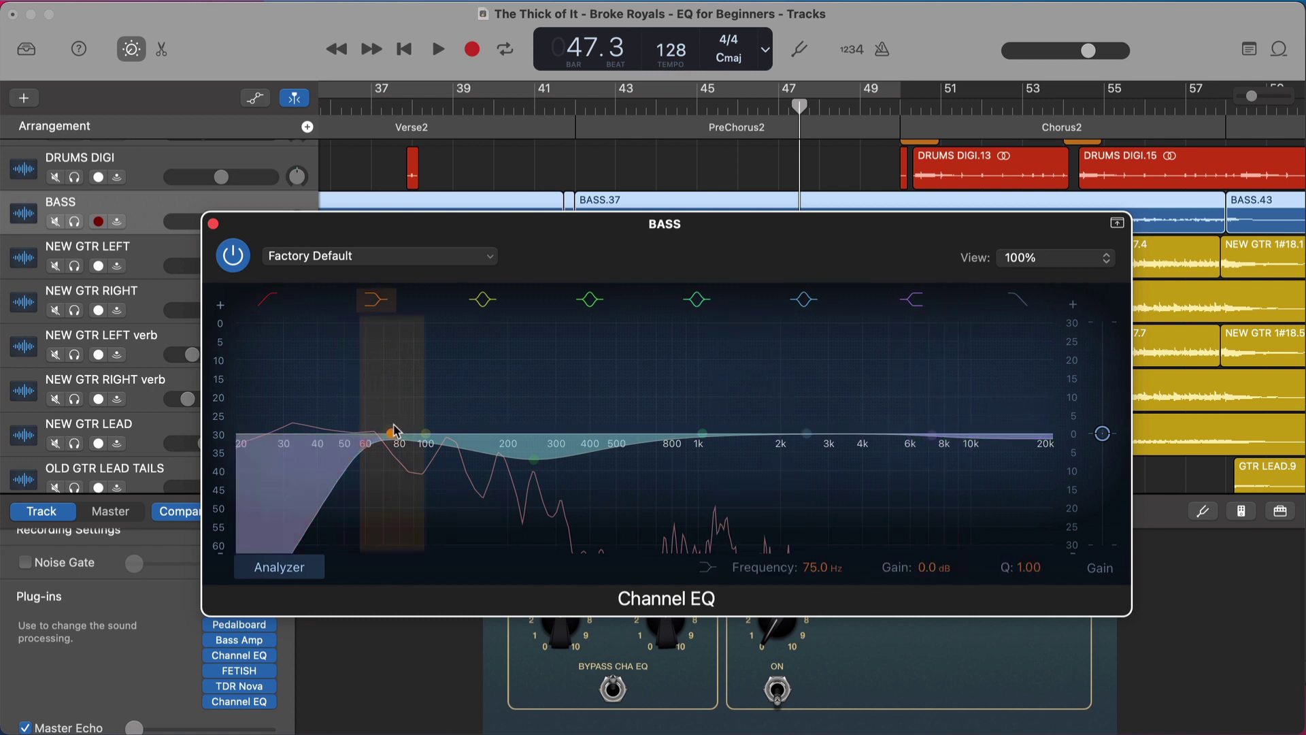
left_click_drag(374, 443, 321, 449)
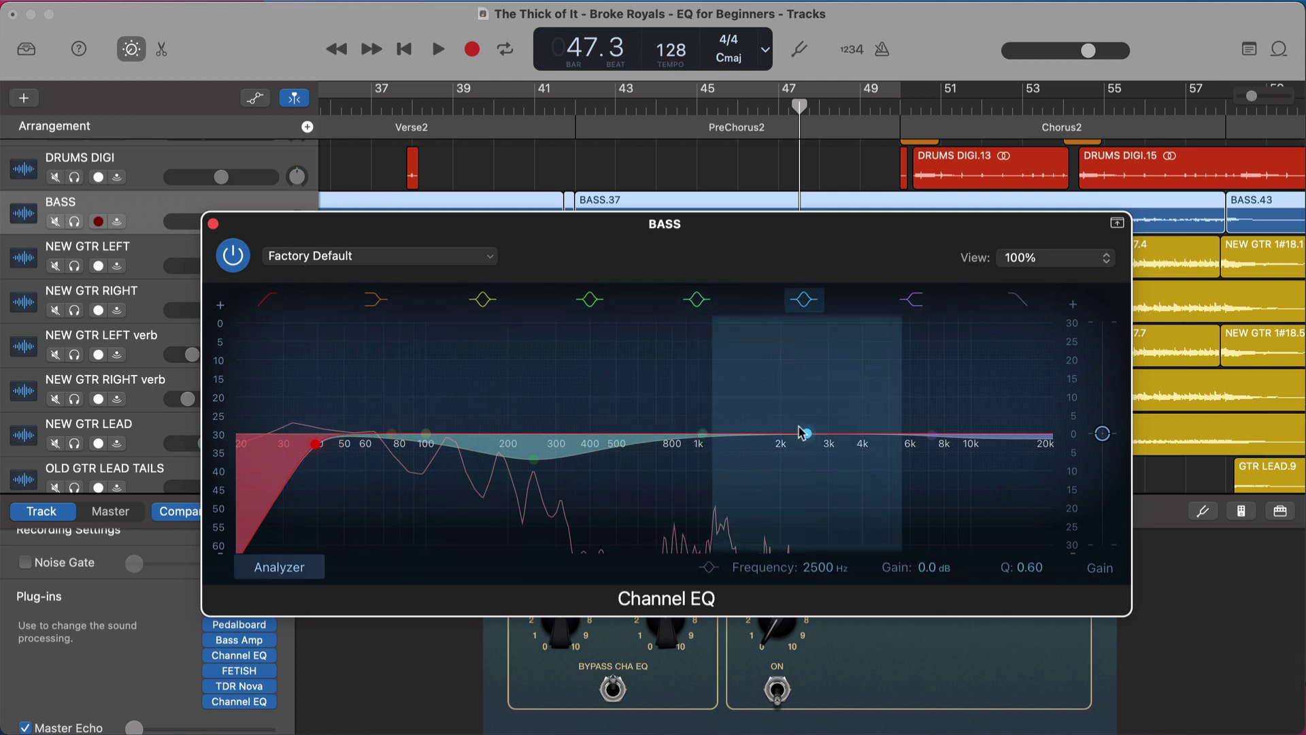
left_click_drag(795, 435, 810, 413)
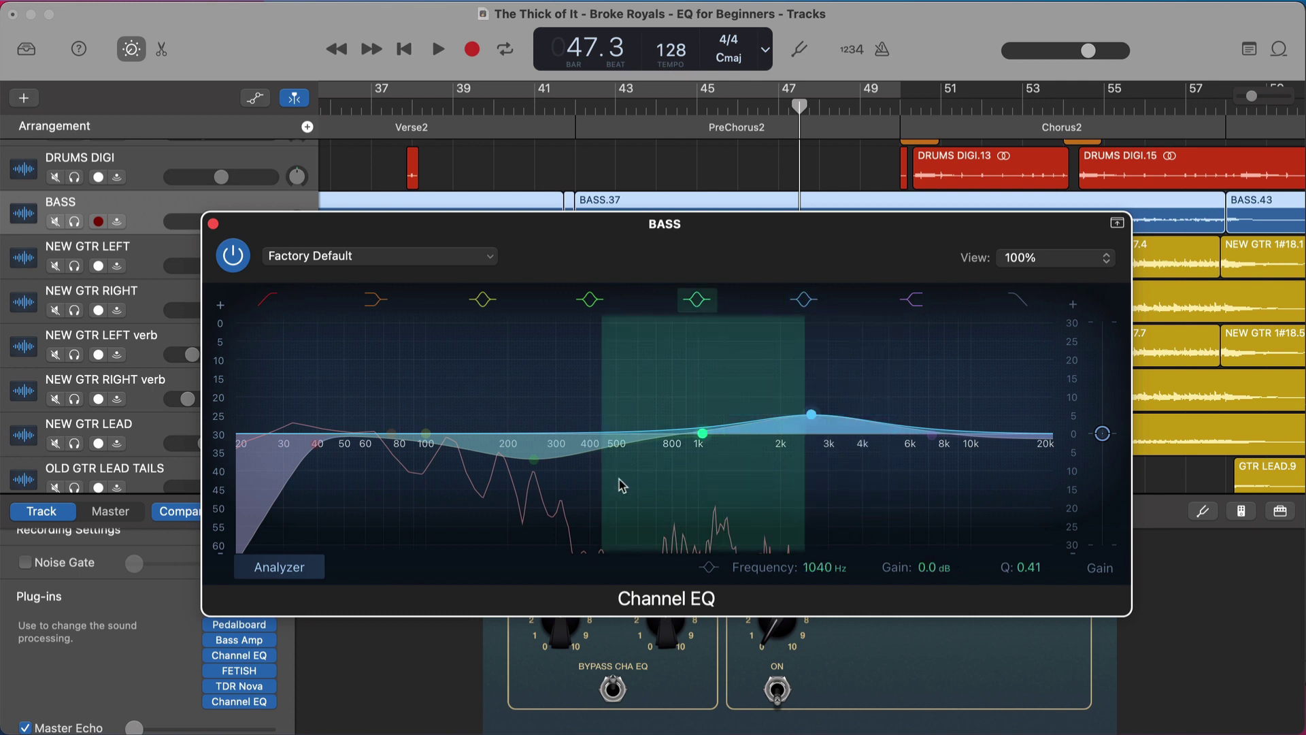
- Deepen the bass low-mid cut to about -17.9 dB near 238 Hz, then check the +5.0 dB 2620 Hz band
left_click_drag(554, 460, 546, 477)
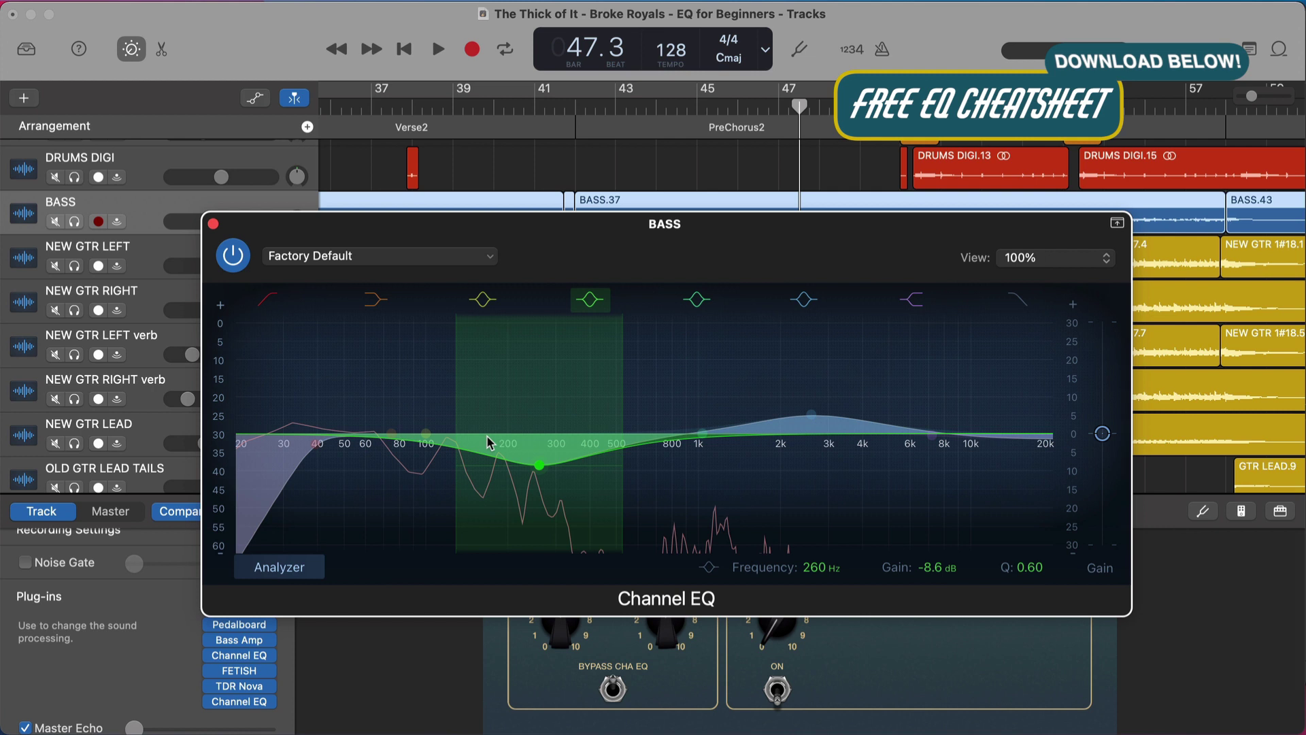
left_click_drag(549, 465, 541, 500)
left_click(702, 433)
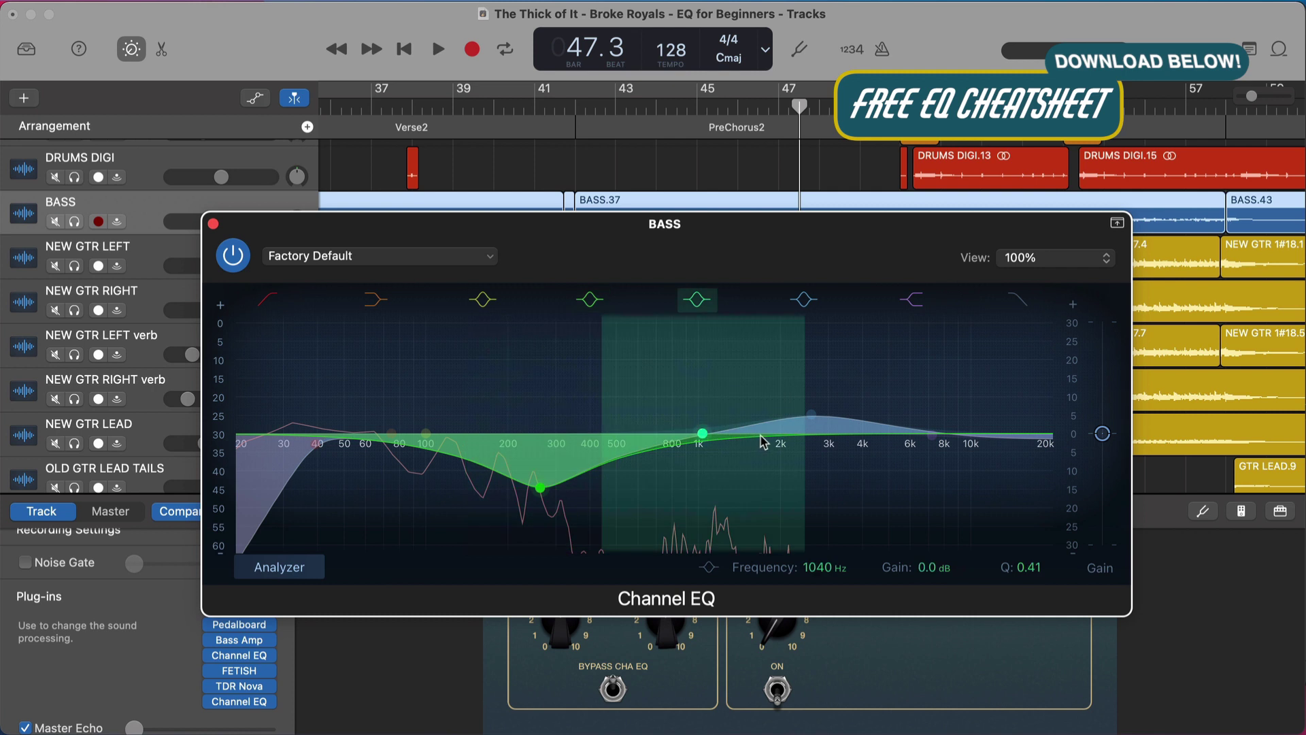
left_click(809, 430)
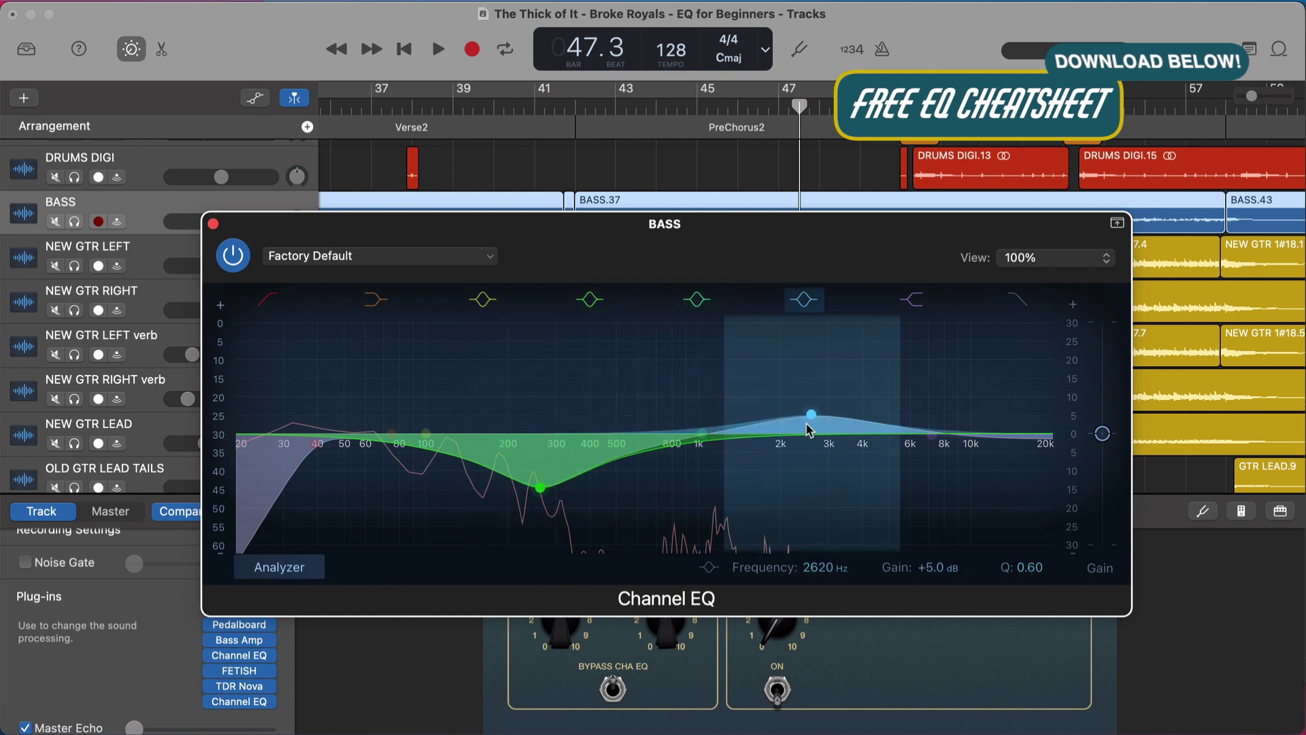